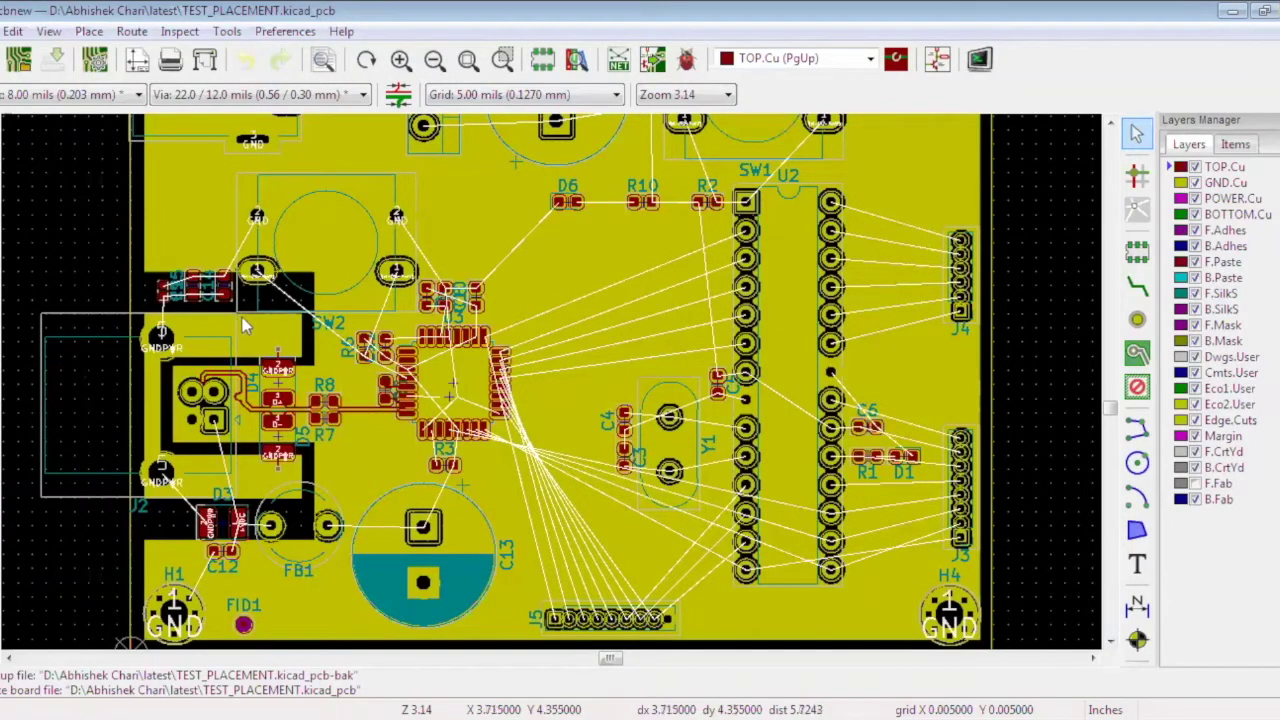
Set the grid to 20.00 mils (0.5080 mm) and pick the Add filled zones tool
scroll(257, 322, up, 2)
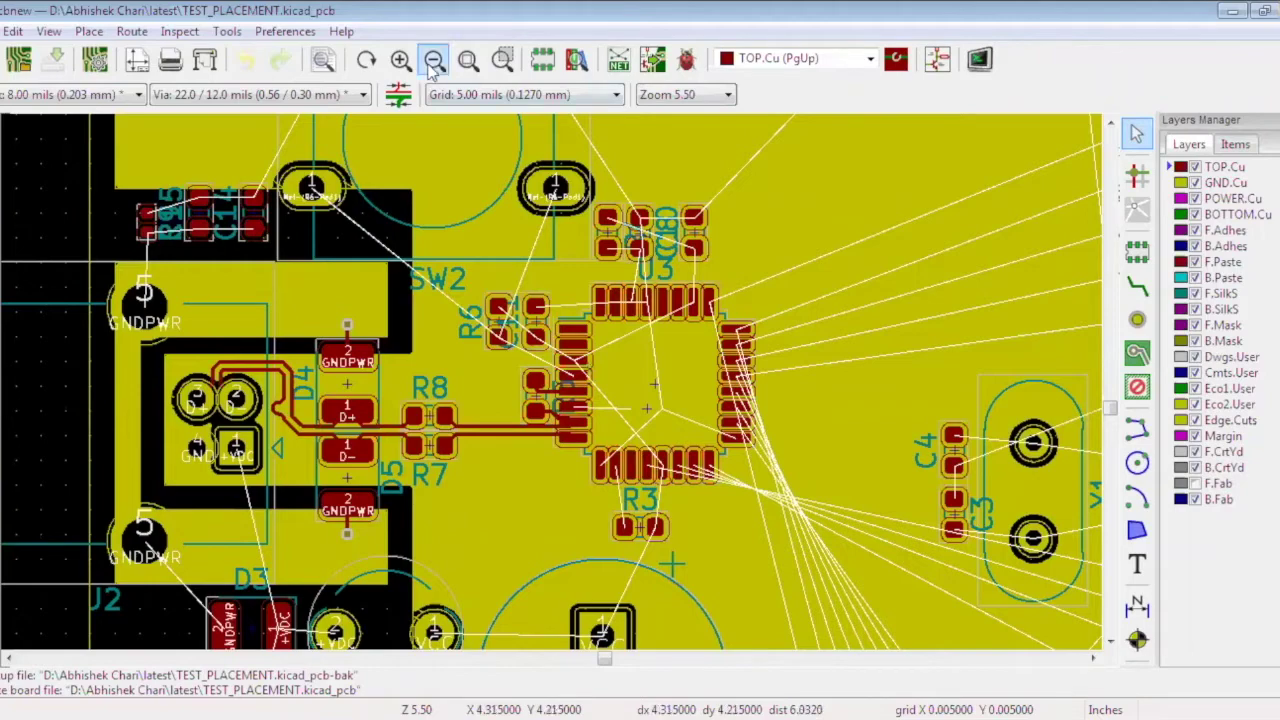
scroll(748, 375, down, 2)
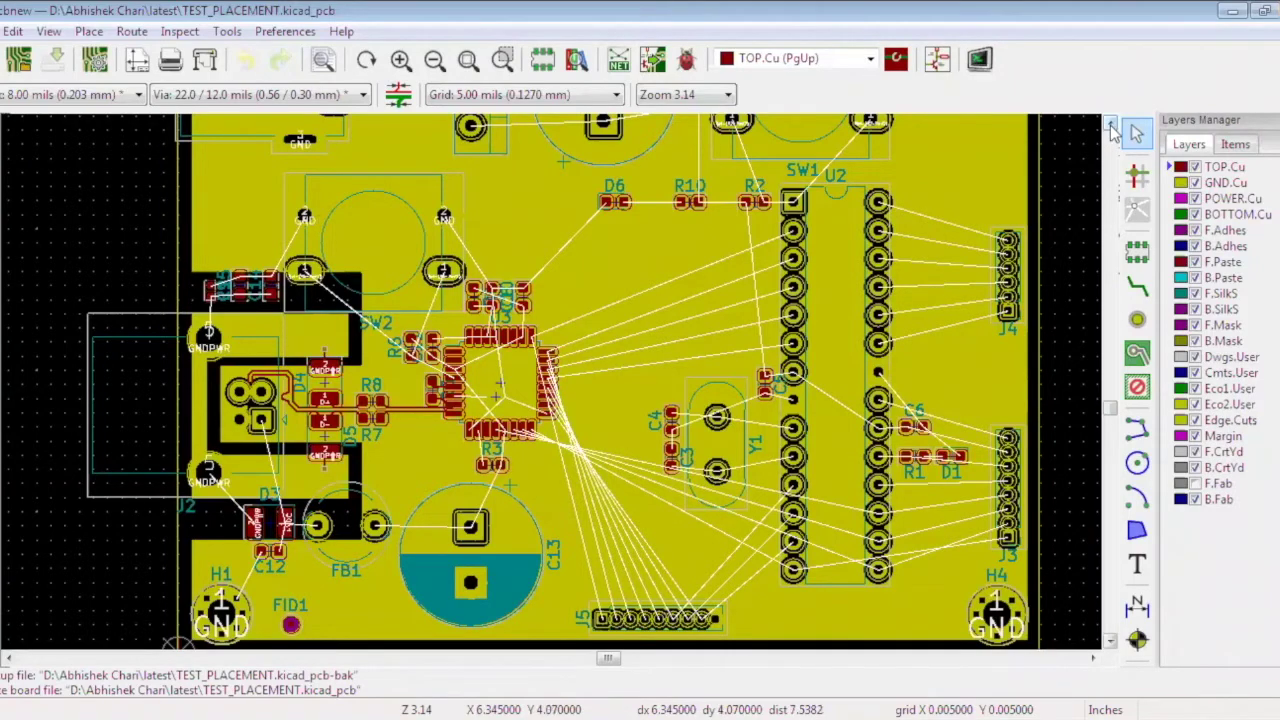
scroll(578, 297, up, 2)
scroll(489, 273, up, 1)
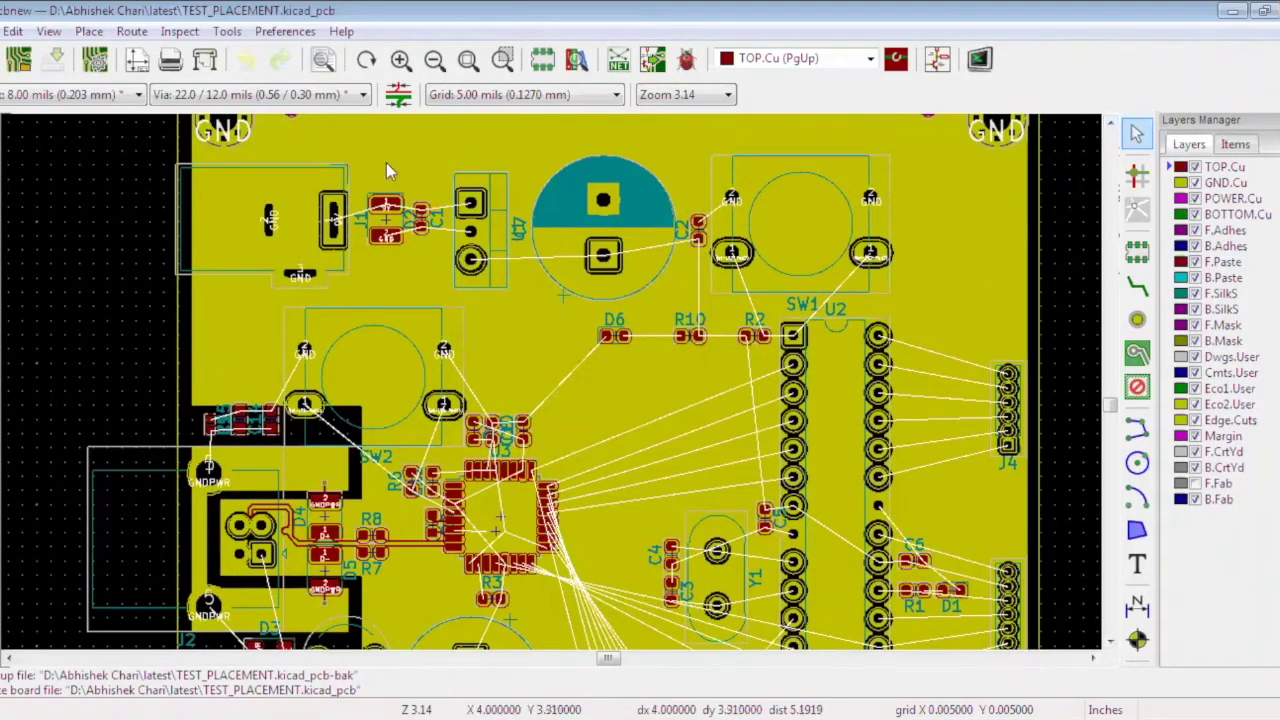
click(1111, 641)
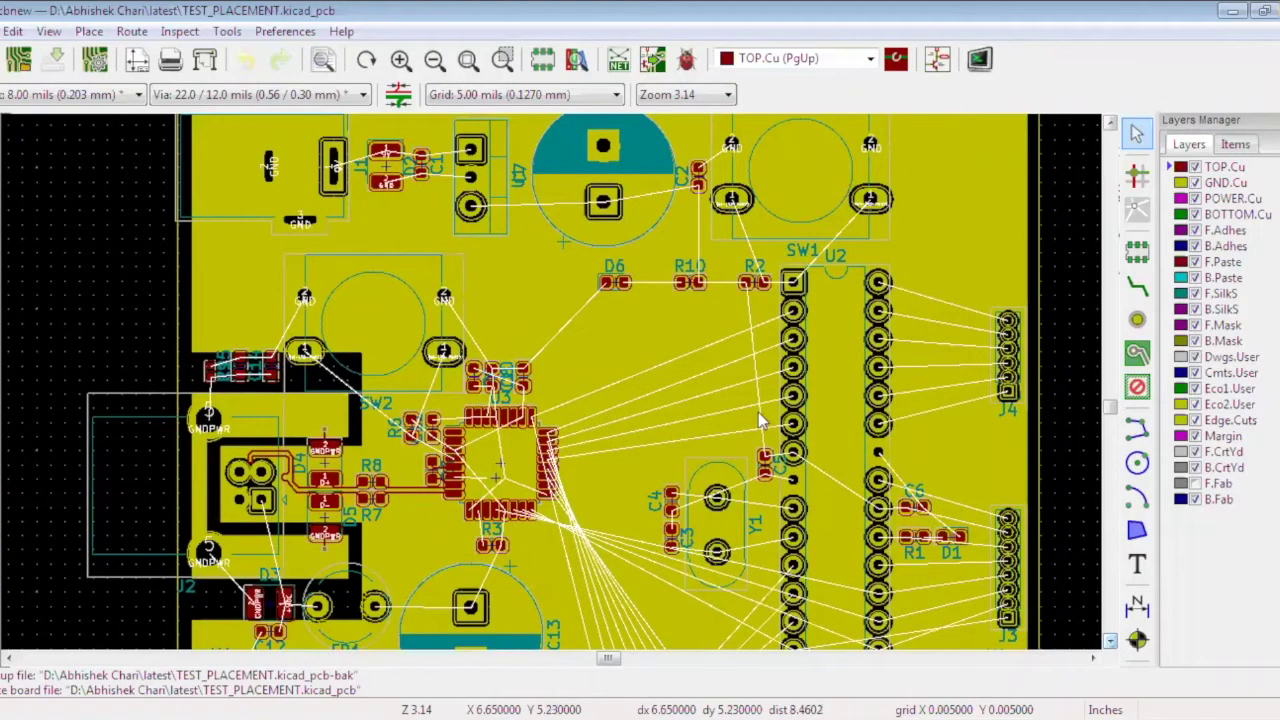
click(1111, 641)
click(1137, 252)
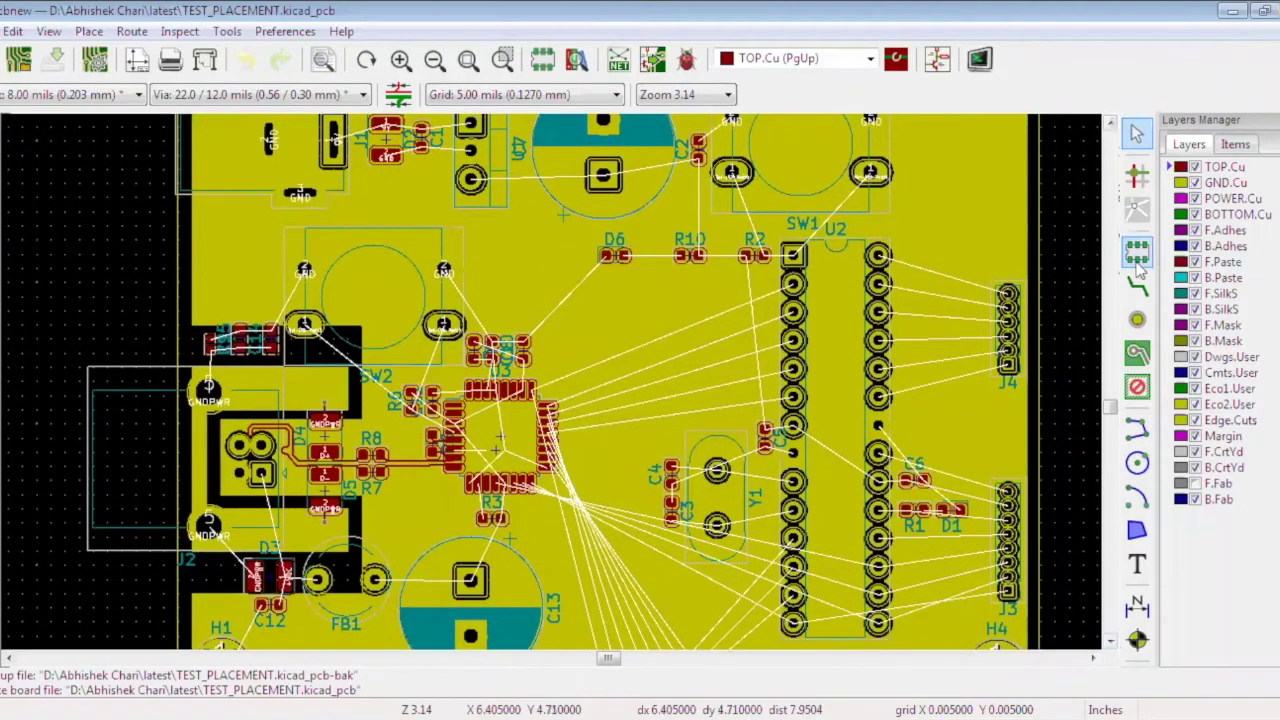
click(1130, 461)
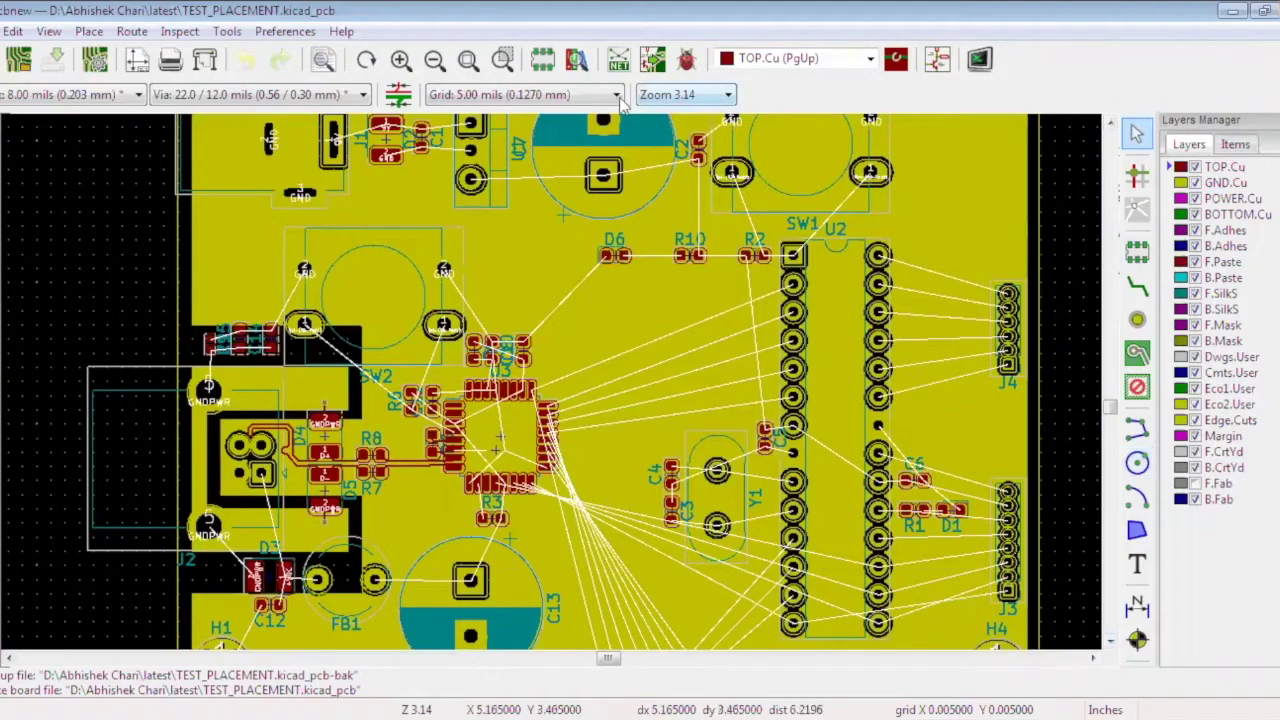
click(616, 94)
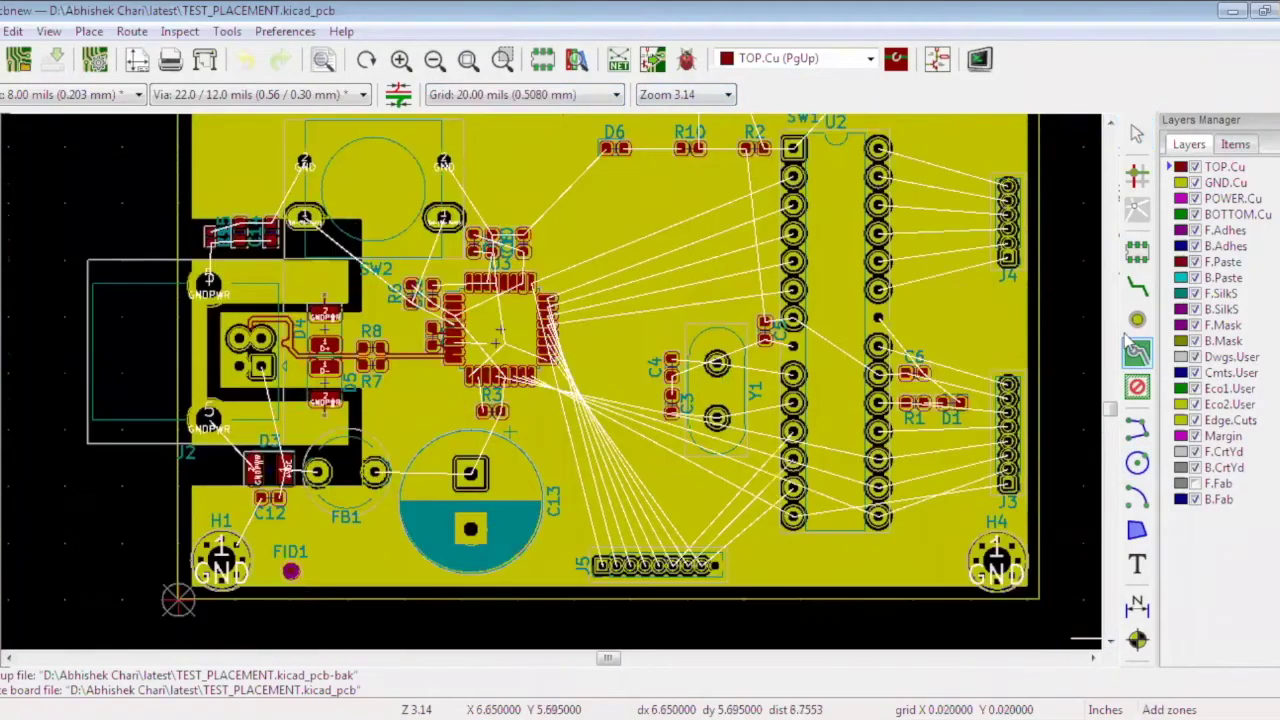
Start a zone at the lower-left corner on POWER.Cu, net VCC, with chamfered corners and solid pads
click(500, 160)
click(1137, 353)
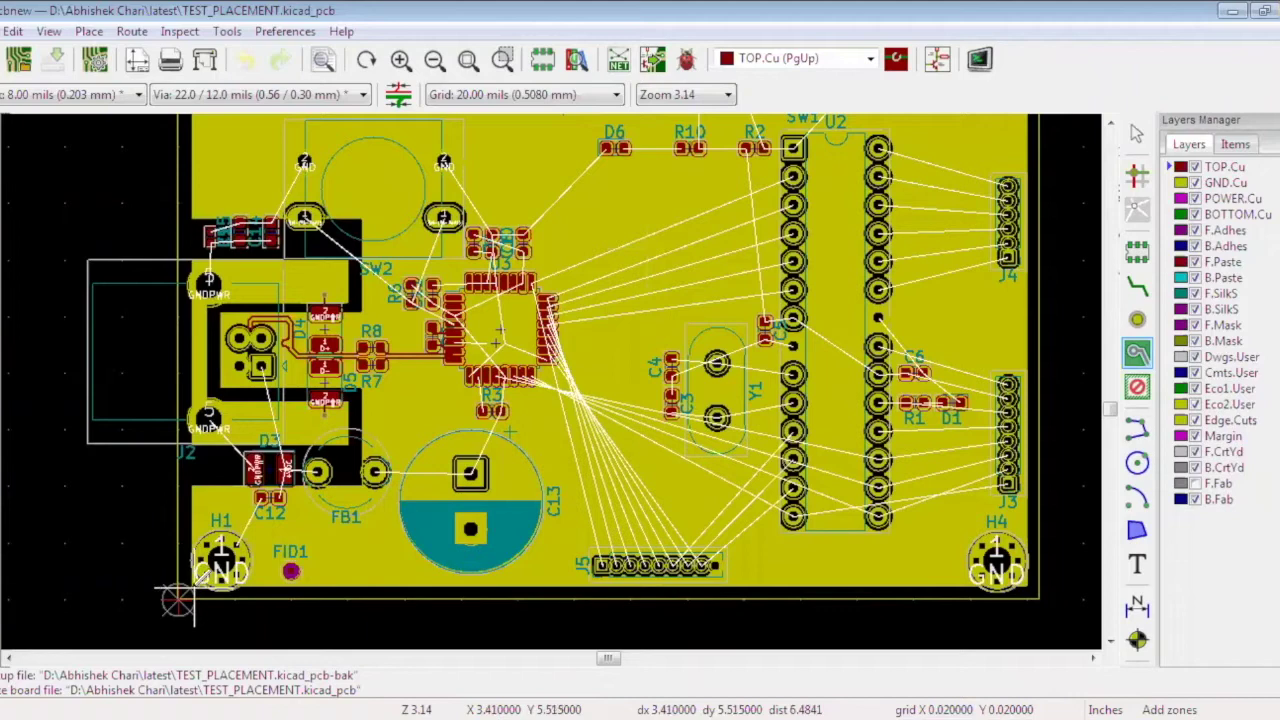
click(178, 600)
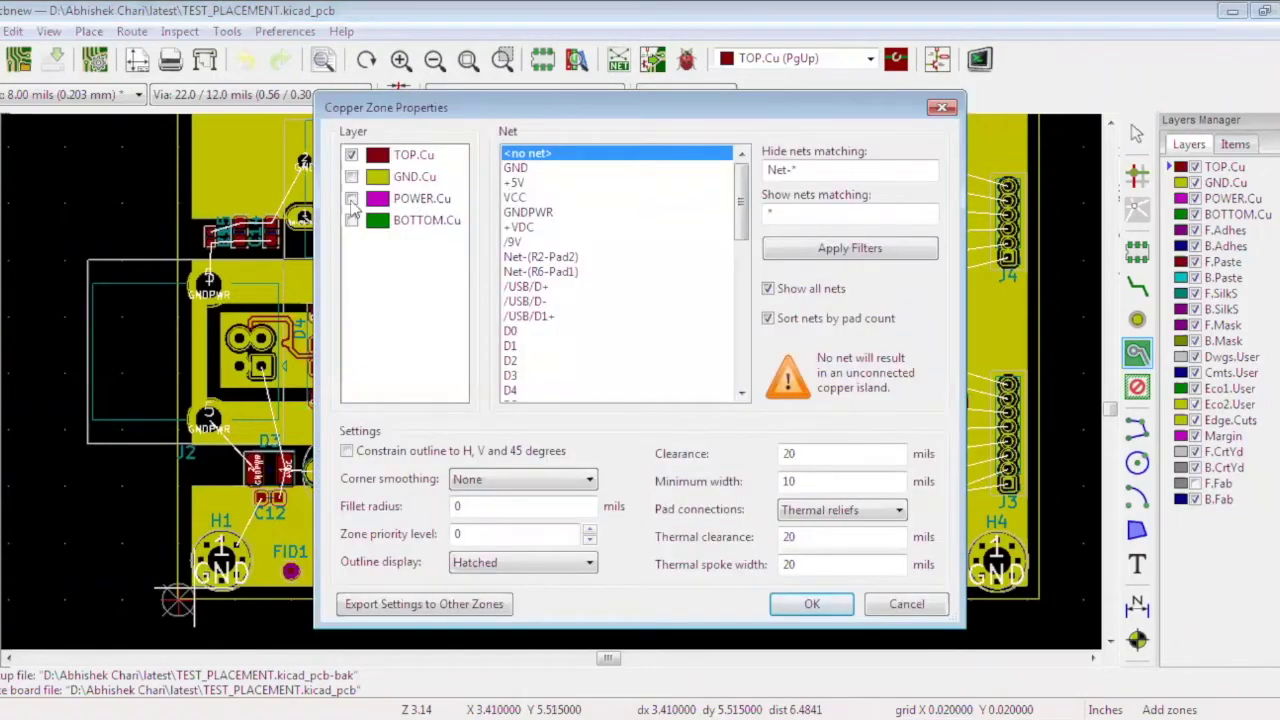
click(352, 199)
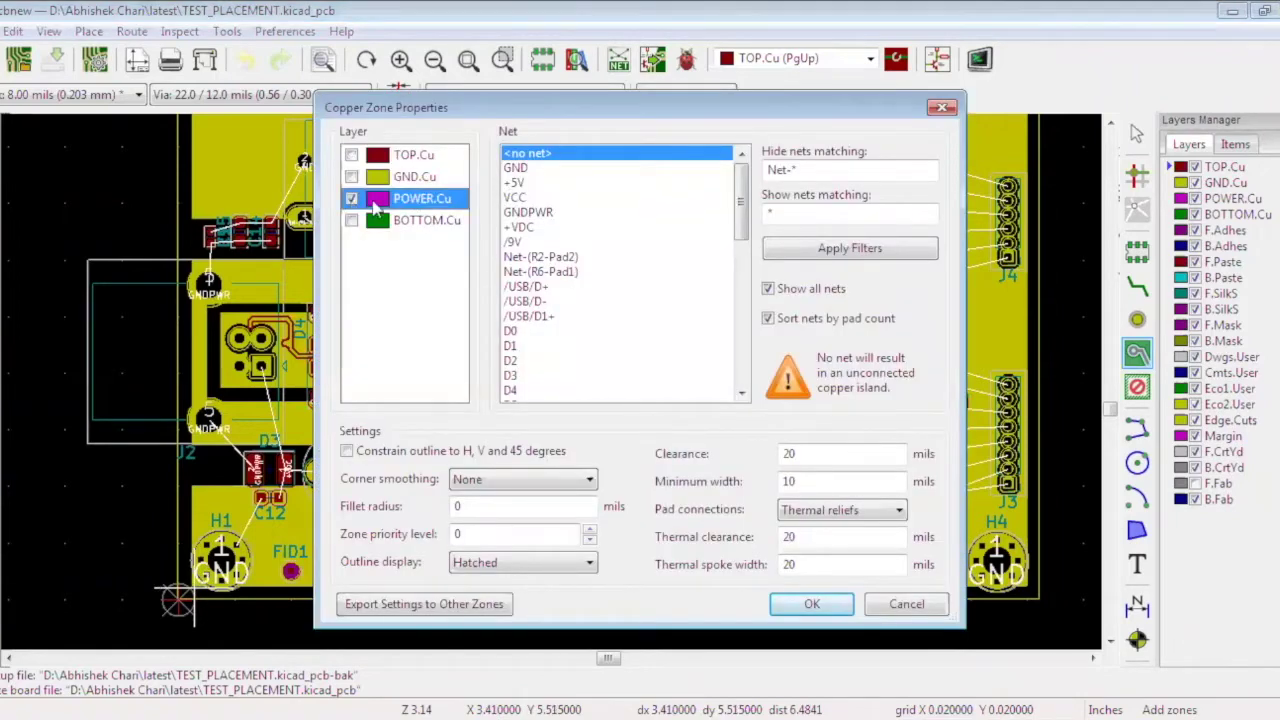
click(522, 200)
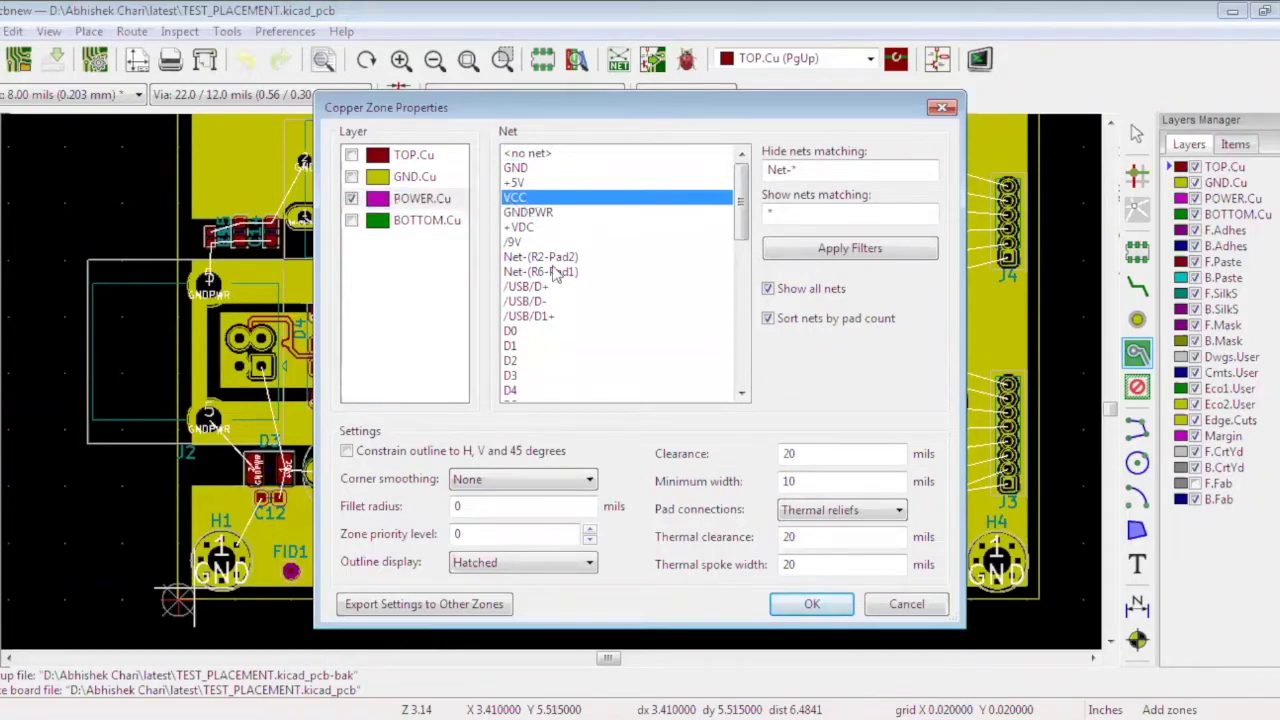
click(589, 480)
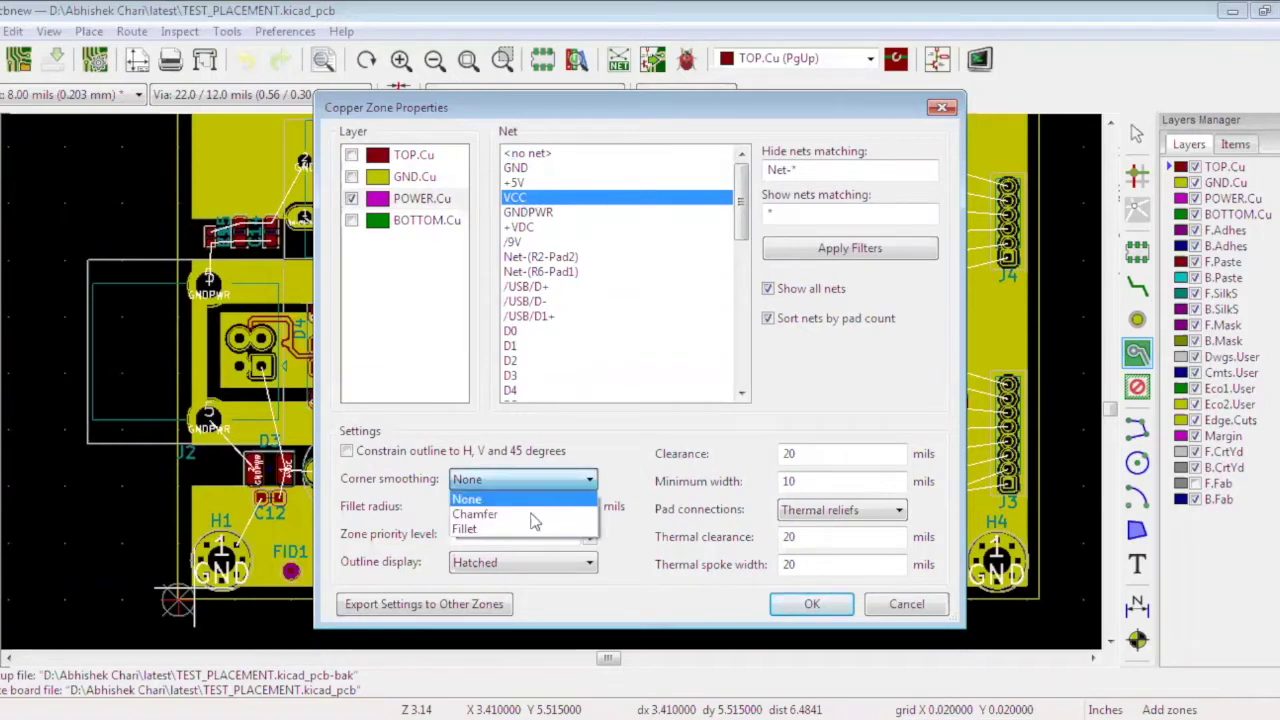
click(536, 514)
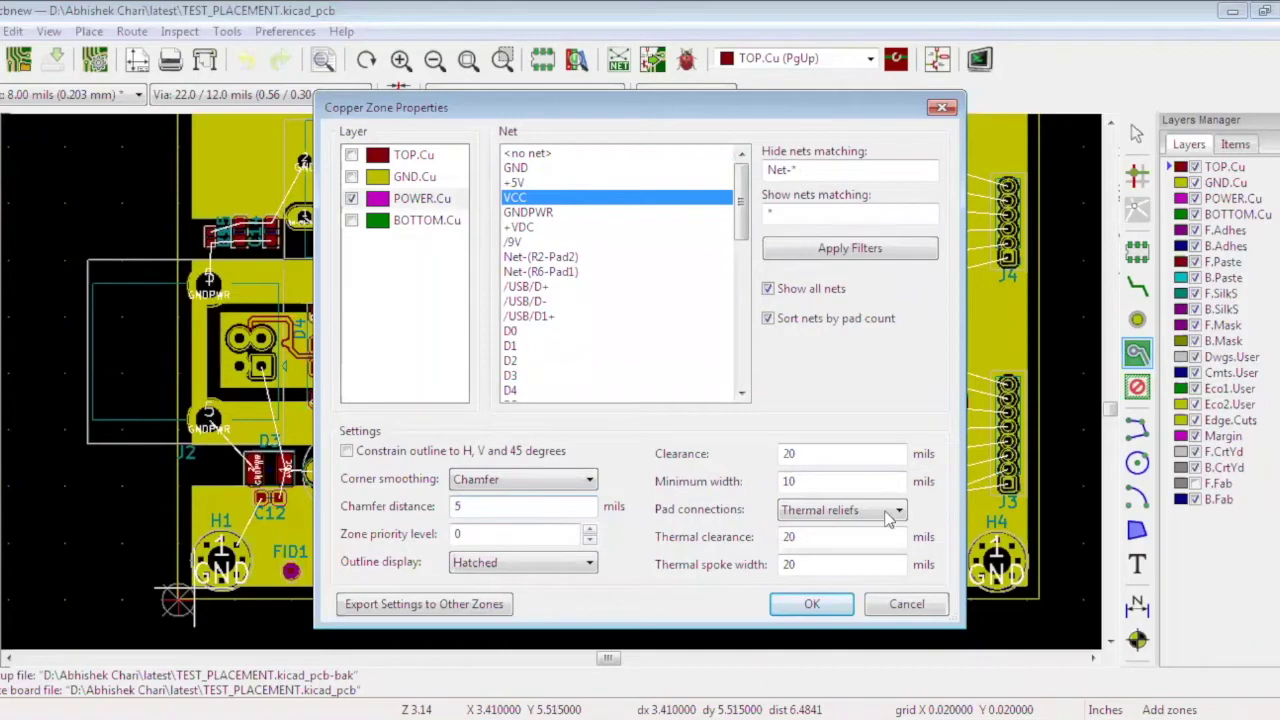
drag(836, 520, 847, 400)
click(812, 604)
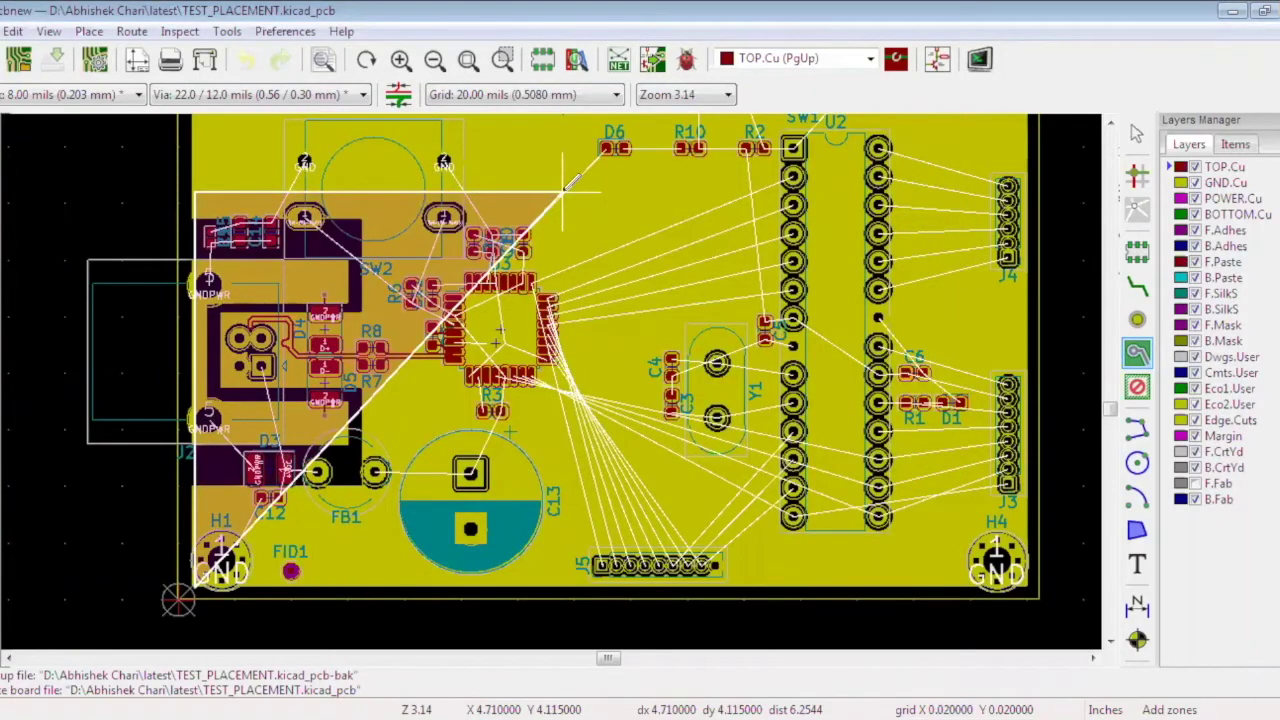
Place the zone corners near D6 and J5 and close the rectangular outline
click(563, 190)
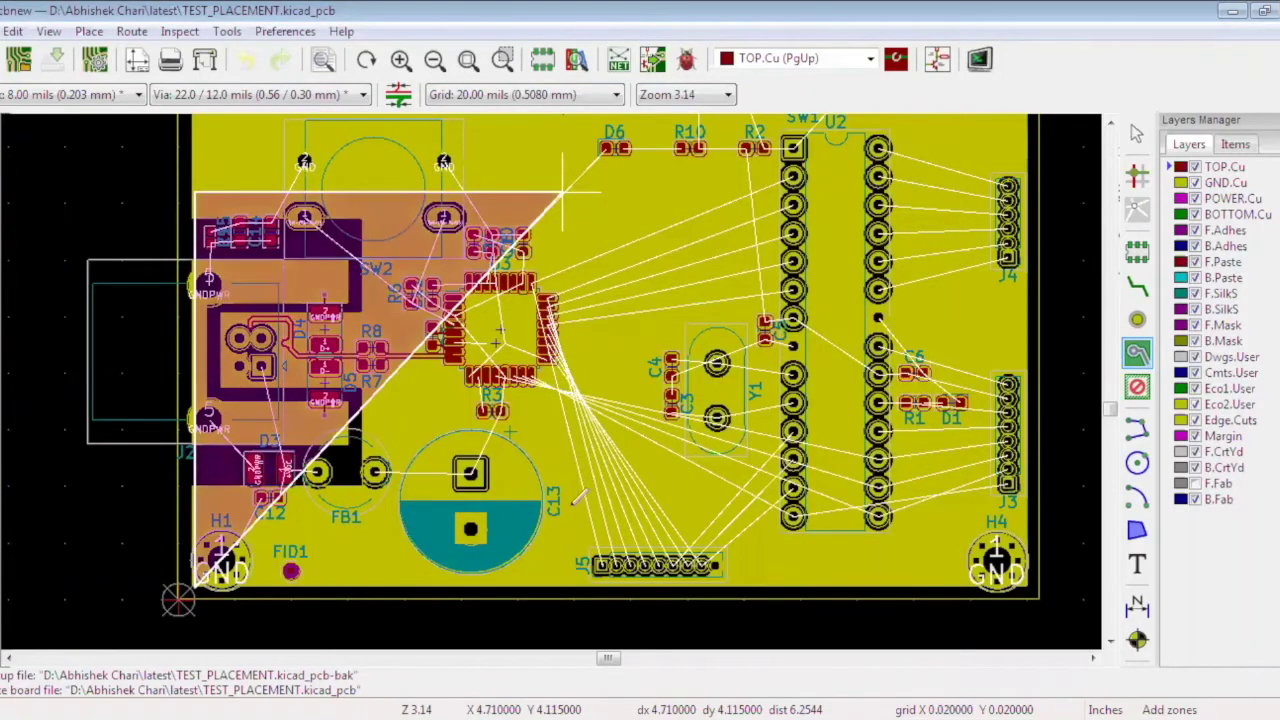
click(563, 582)
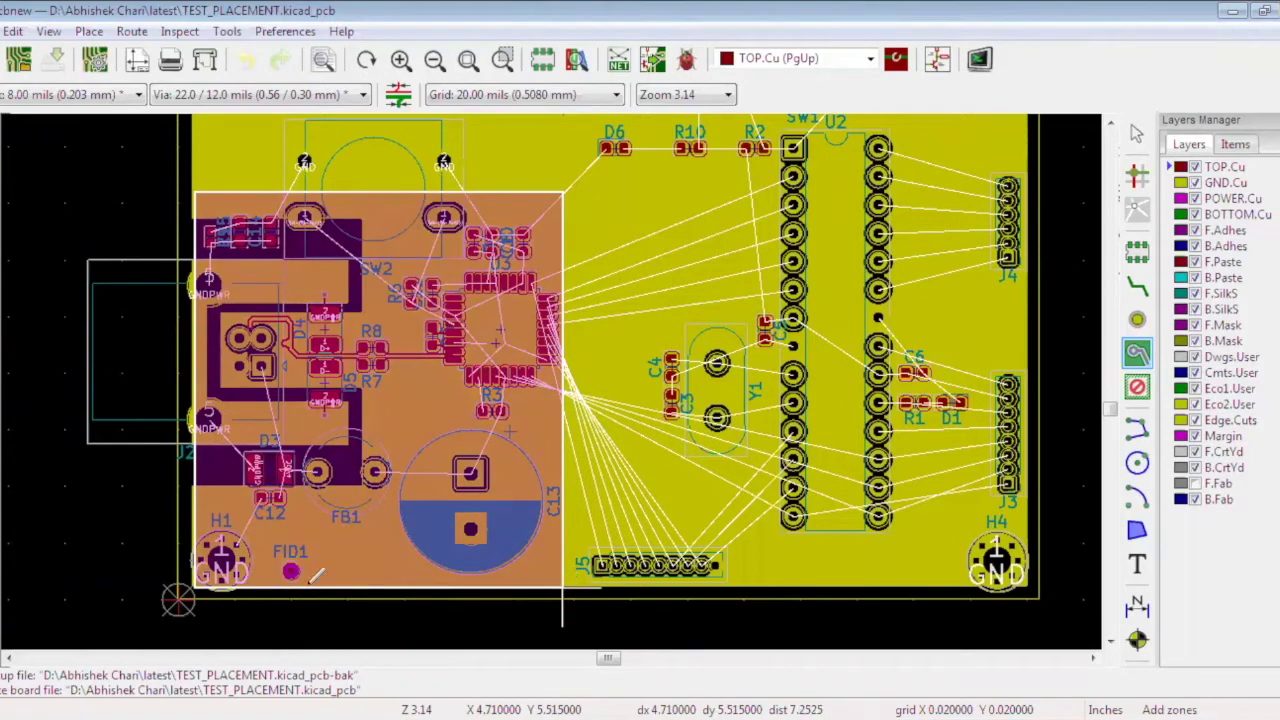
double_click(194, 587)
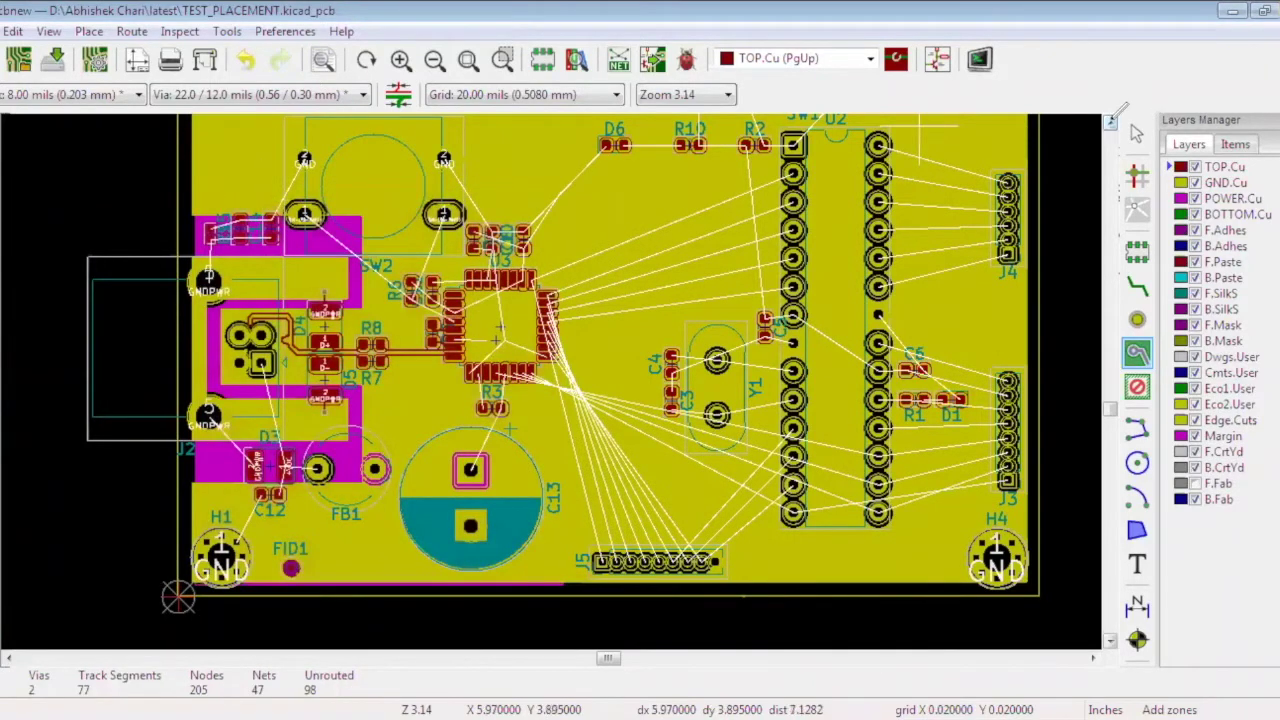
Inspect the POWER.Cu zone, return the active layer to TOP.Cu, and save the board
click(1111, 122)
click(1111, 122)
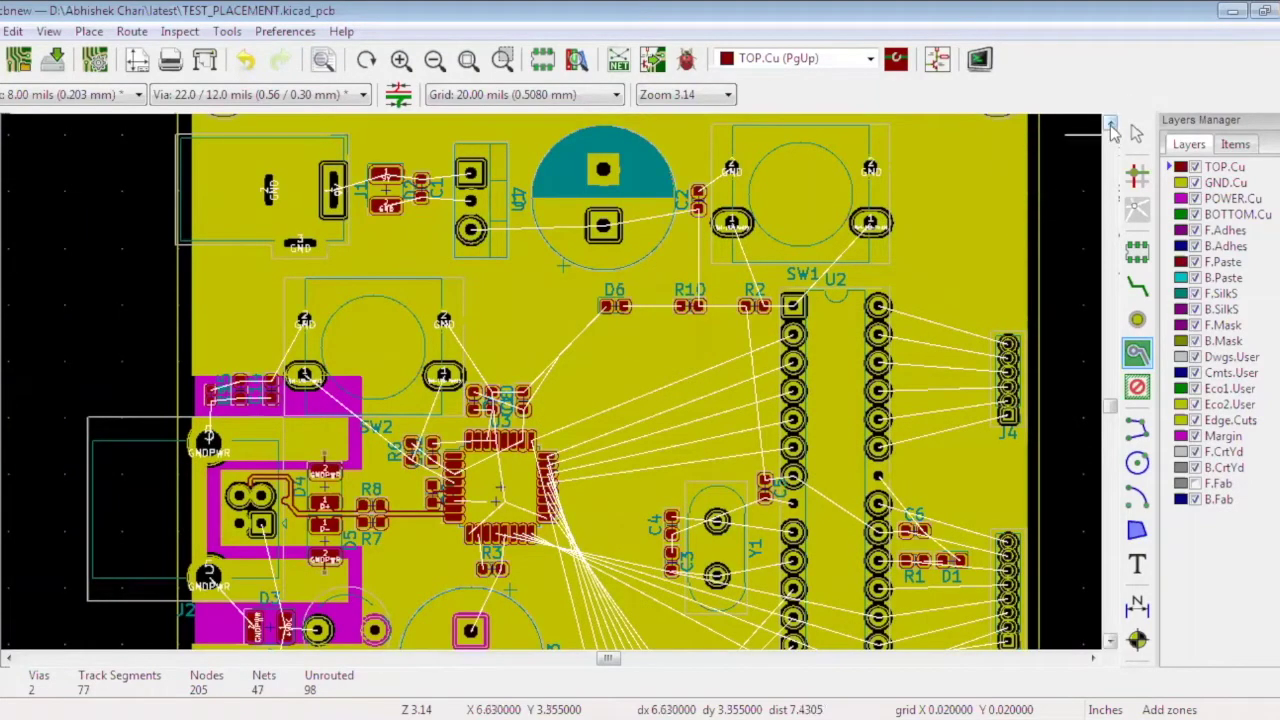
click(1111, 122)
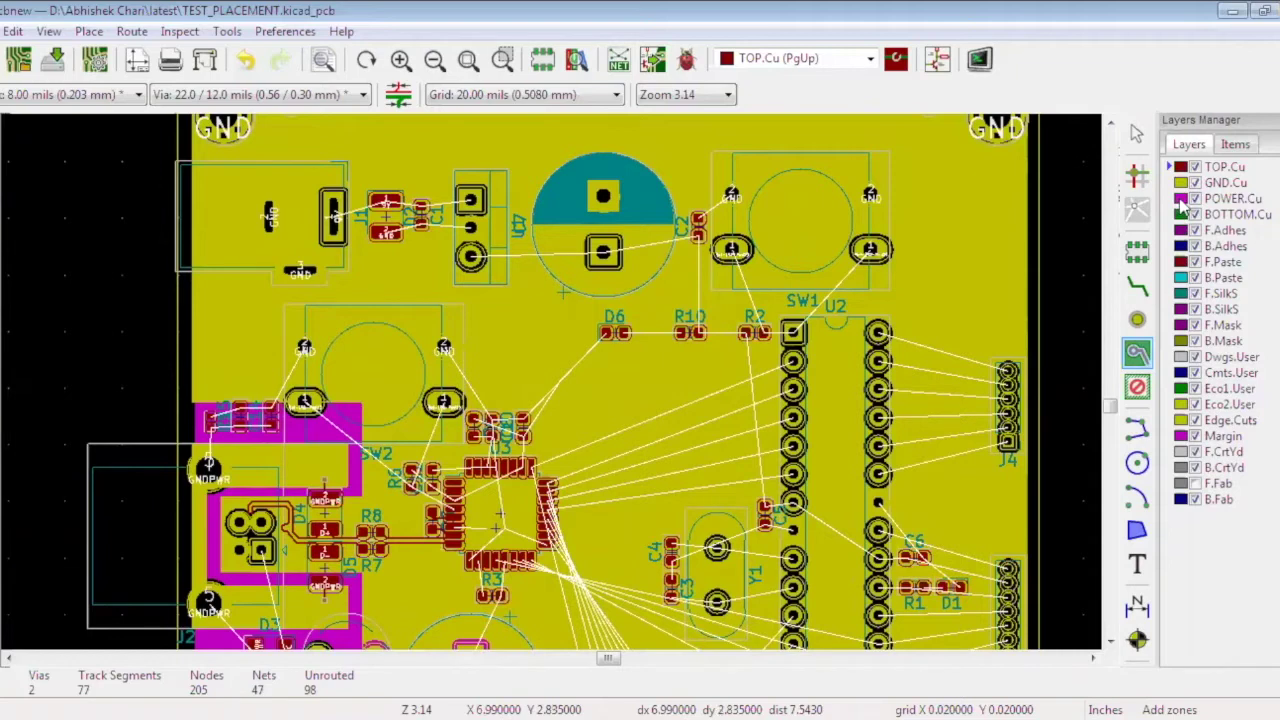
click(1181, 200)
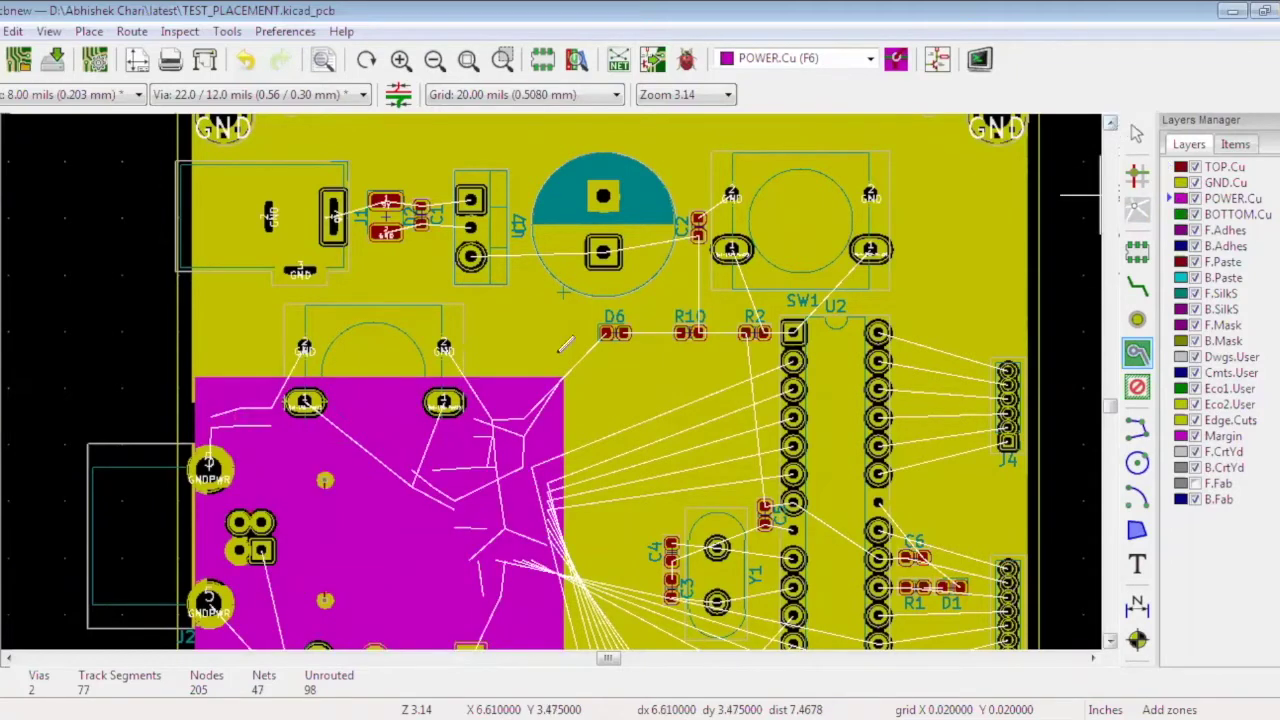
key(Page_Up)
key(ctrl+s)
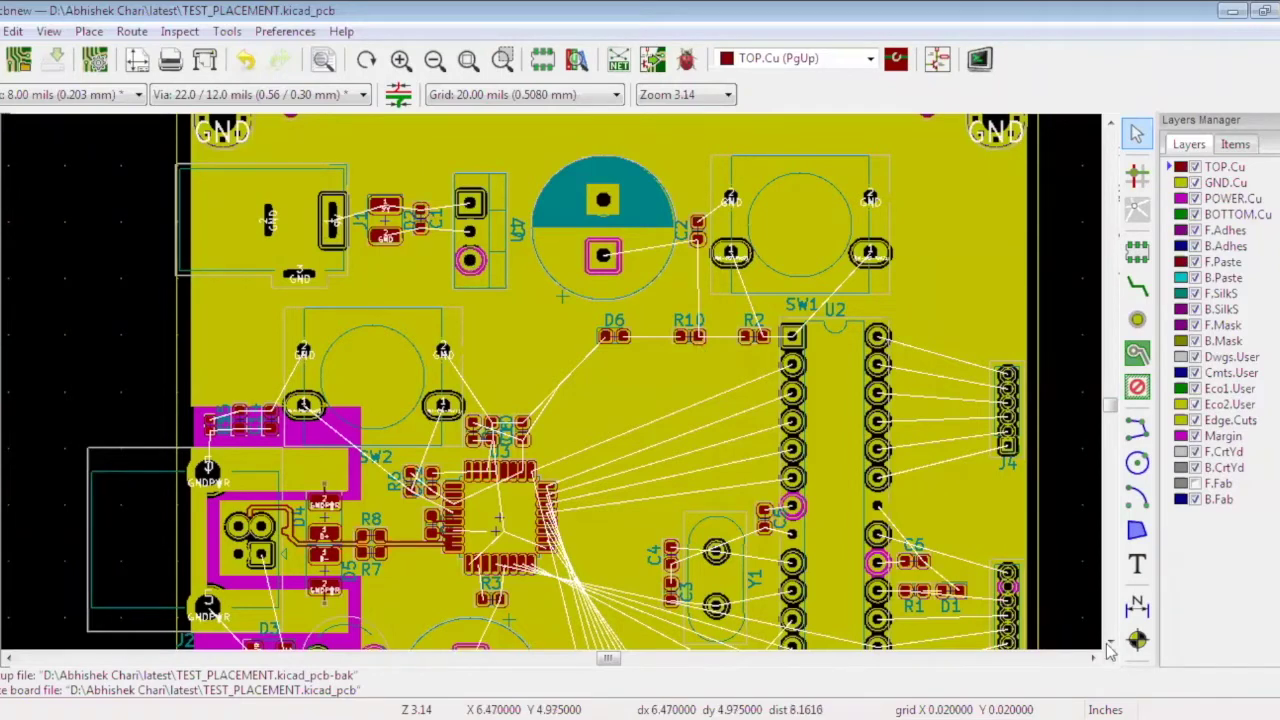
Begin a TOP.Cu zone outline near J1, then cancel the unfinished outline
scroll(499, 489, down, 2)
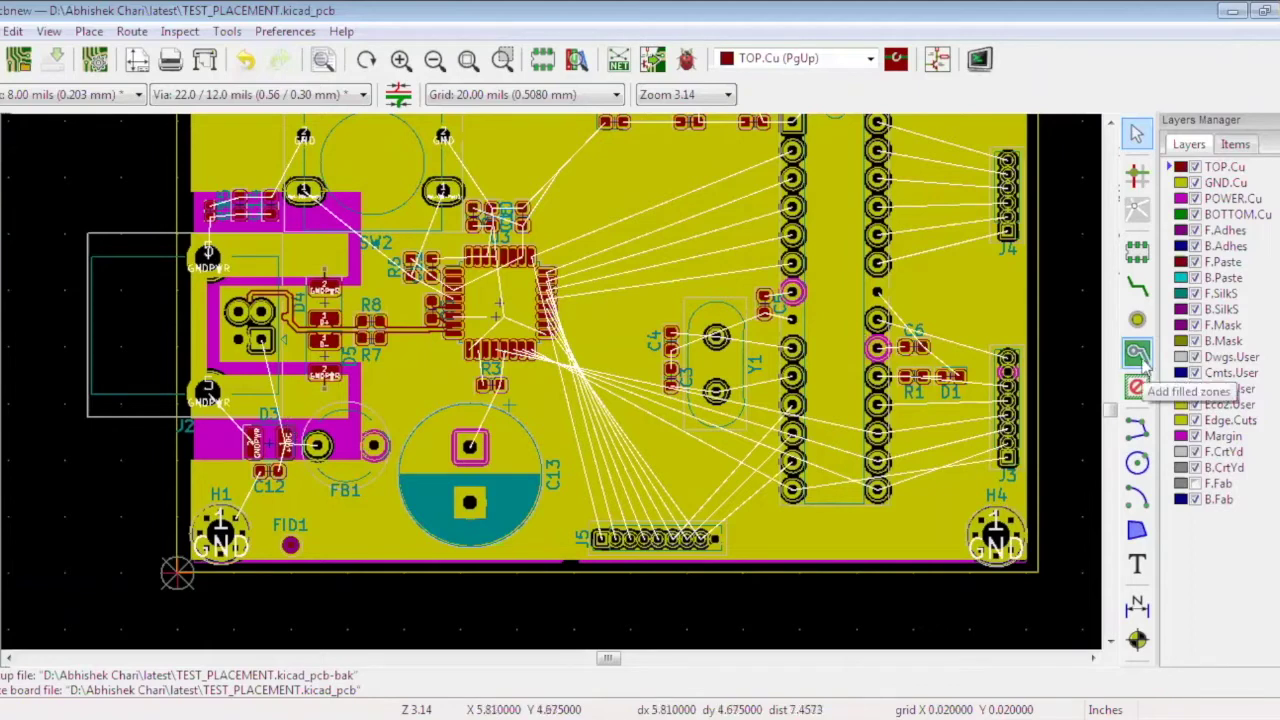
click(1139, 358)
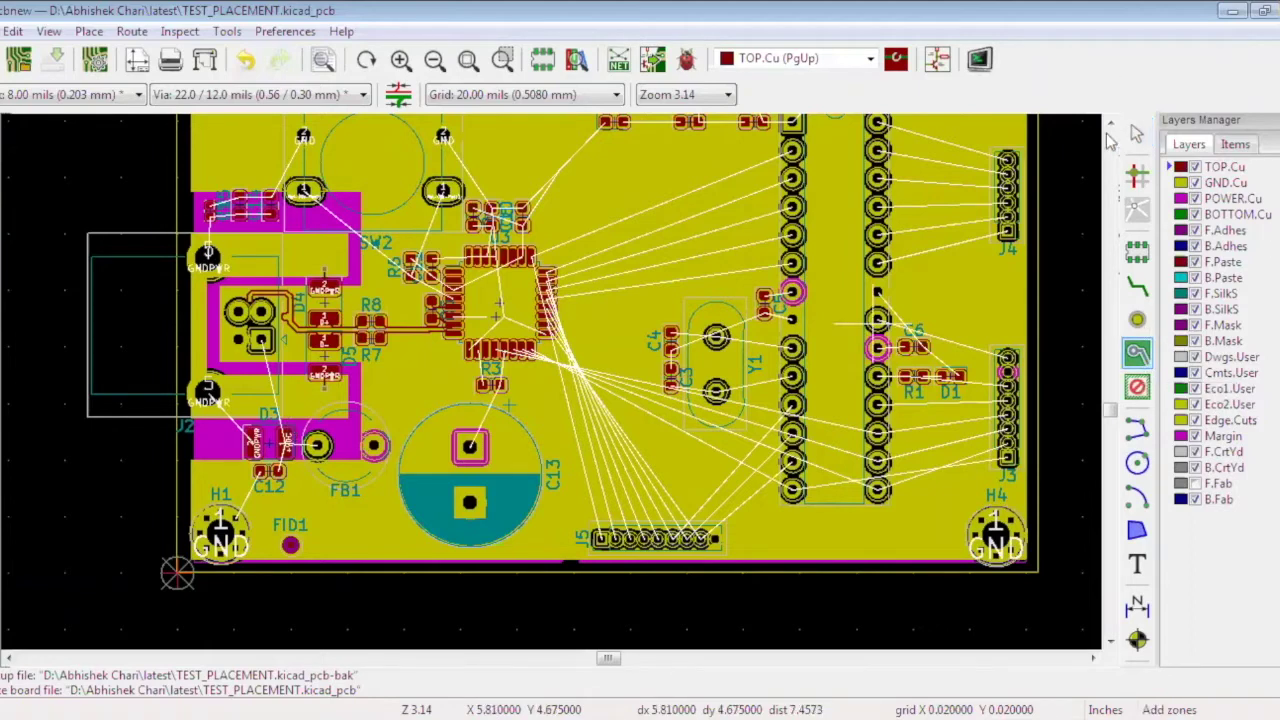
click(1109, 126)
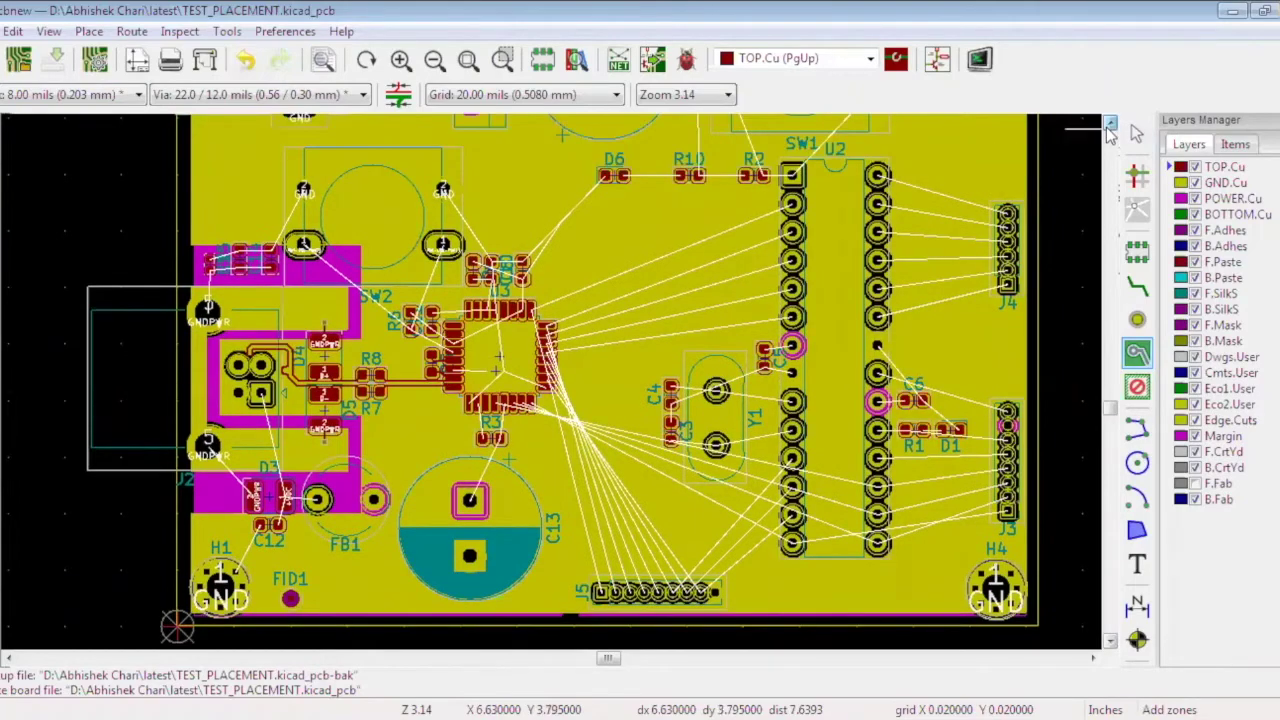
scroll(1109, 128, up, 2)
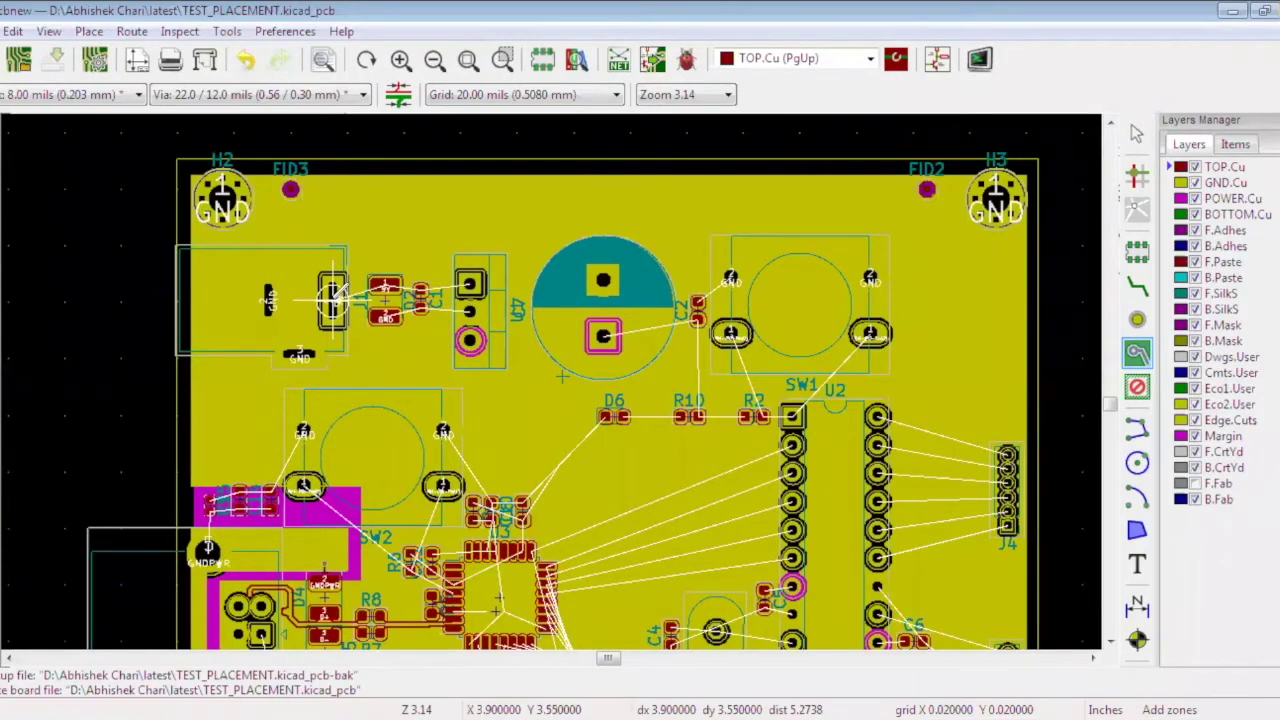
click(291, 263)
right_click(291, 263)
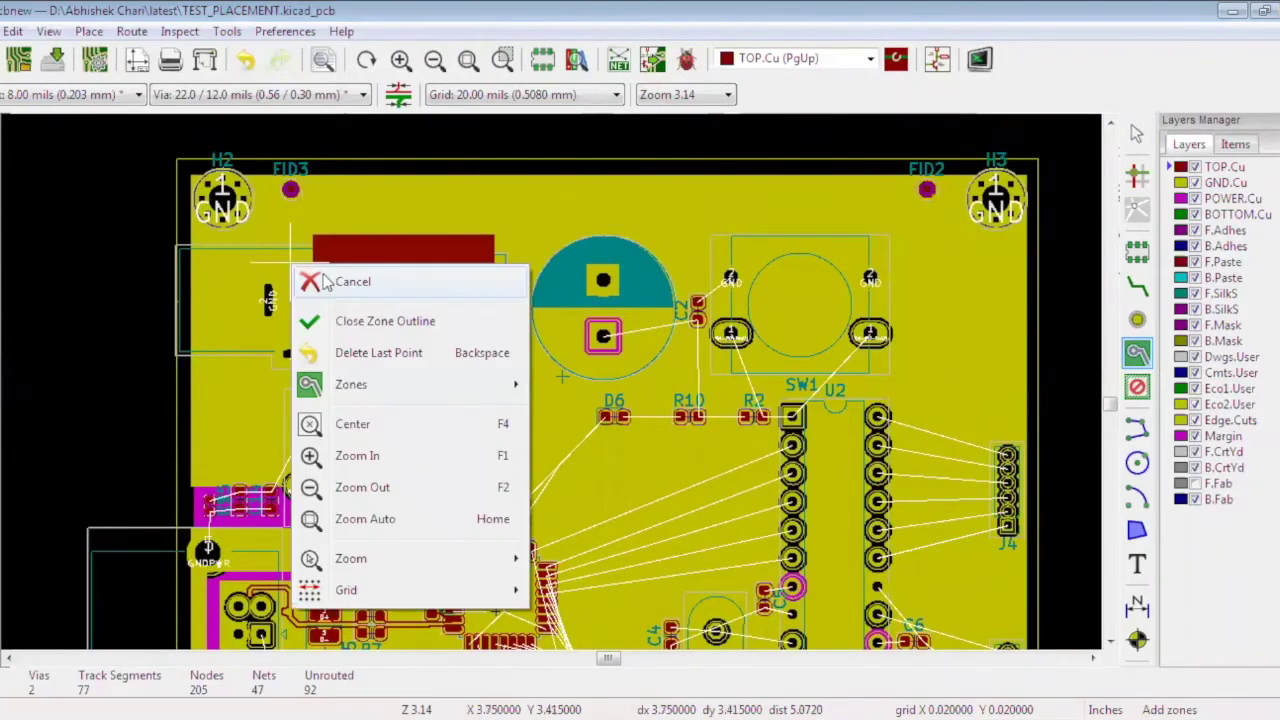
click(325, 283)
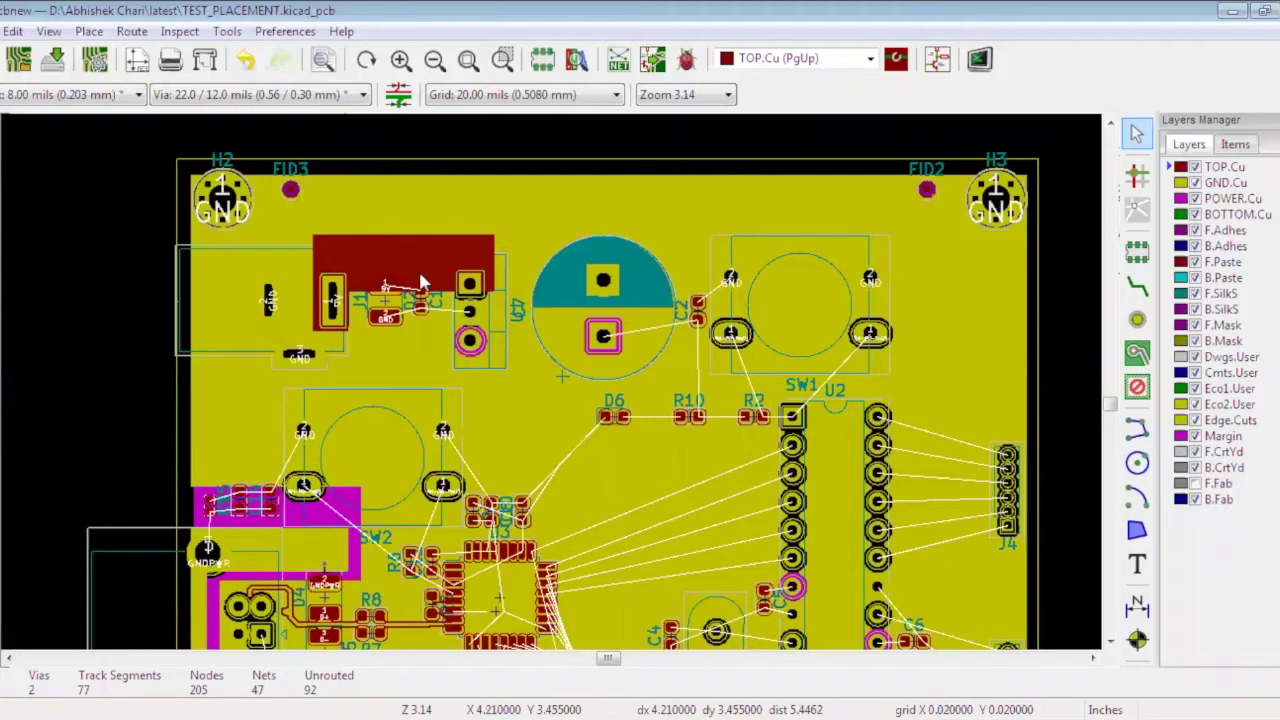
scroll(422, 283, down, 2)
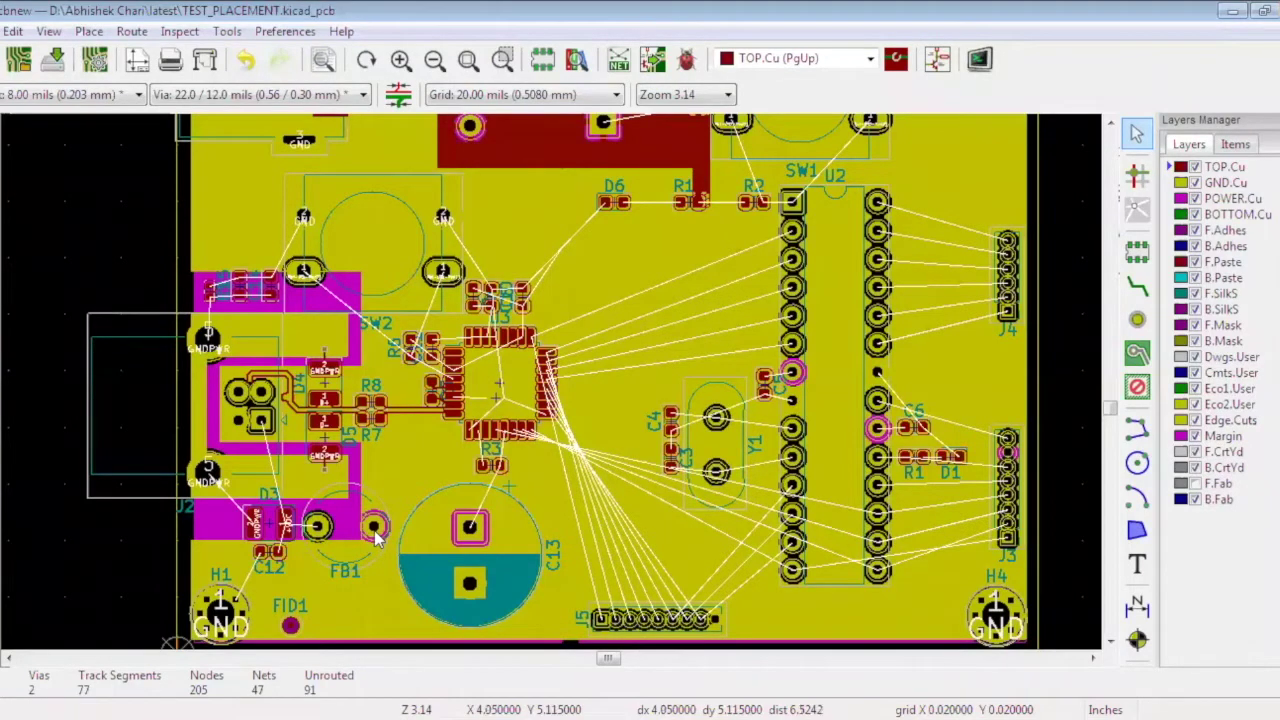
shift+scroll(450, 534, up, 1)
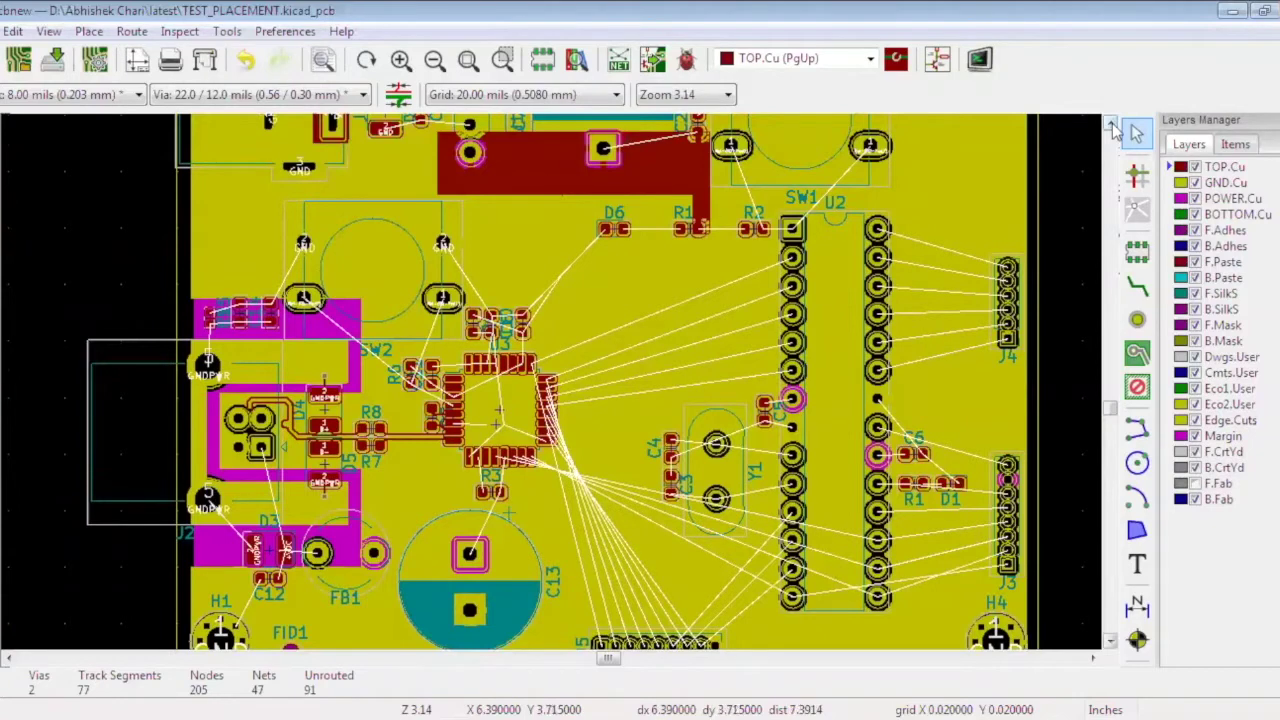
click(1113, 125)
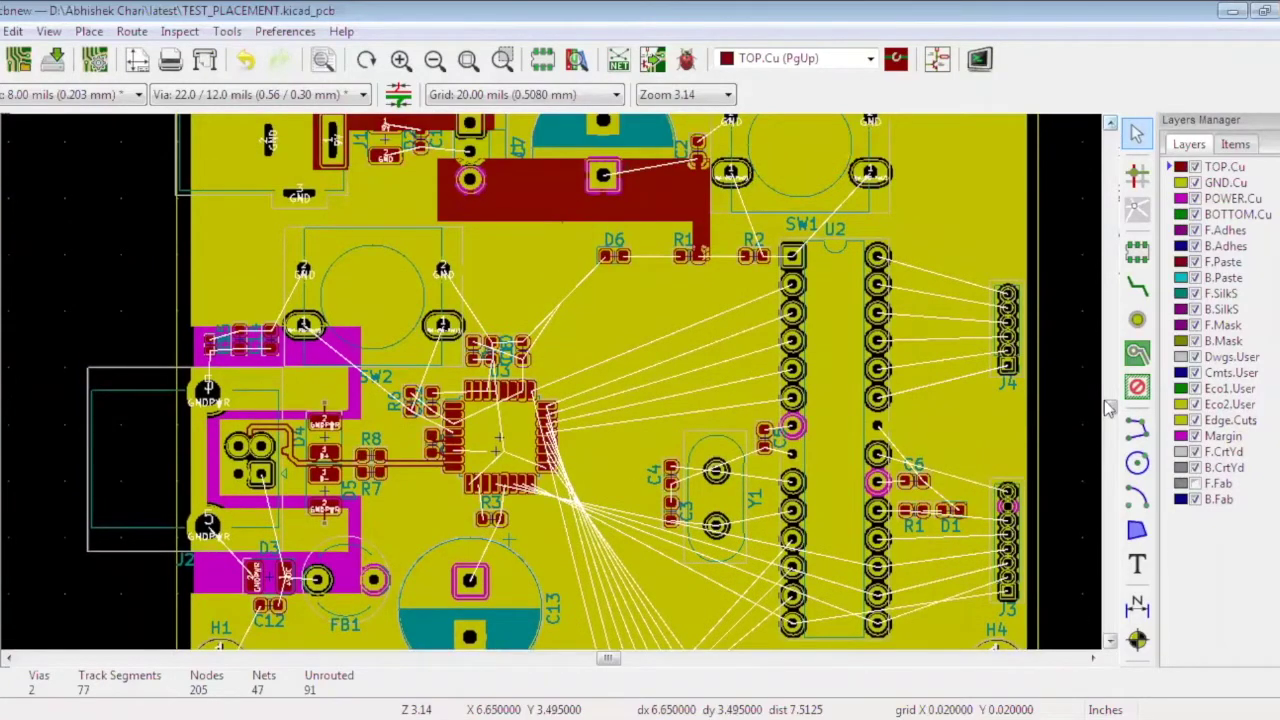
scroll(1113, 640, up, 4)
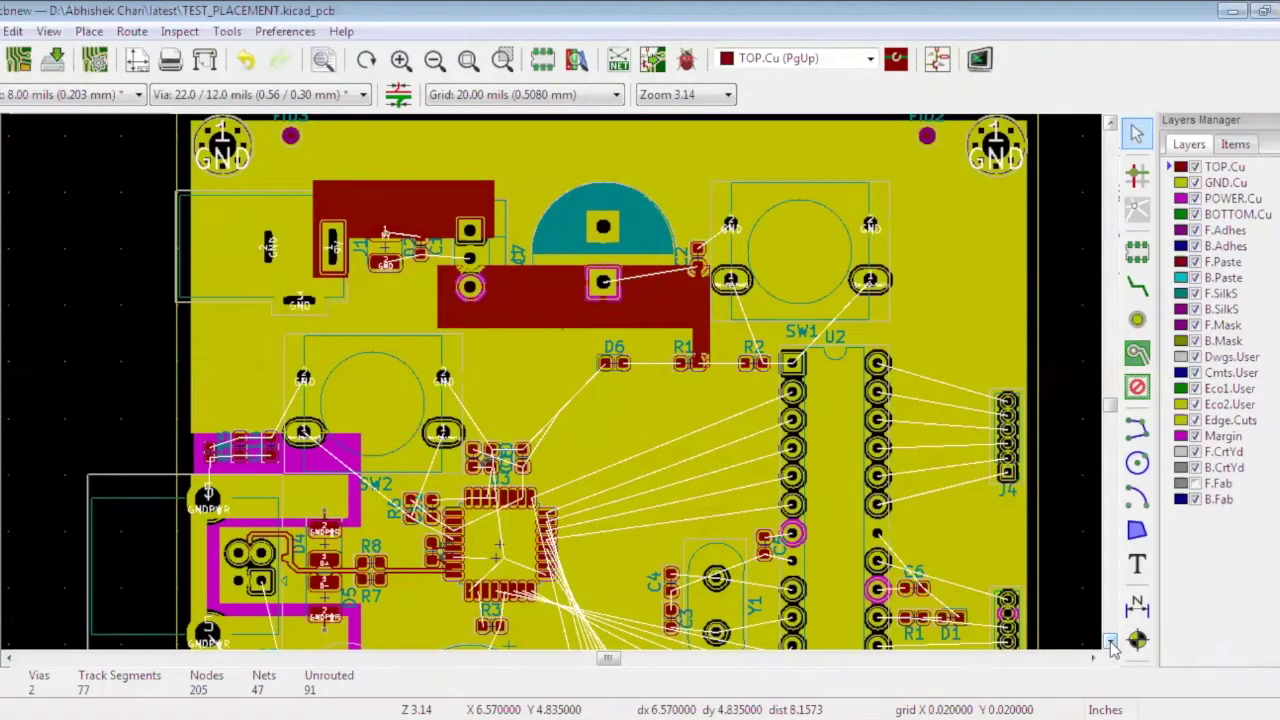
scroll(1113, 645, down, 5)
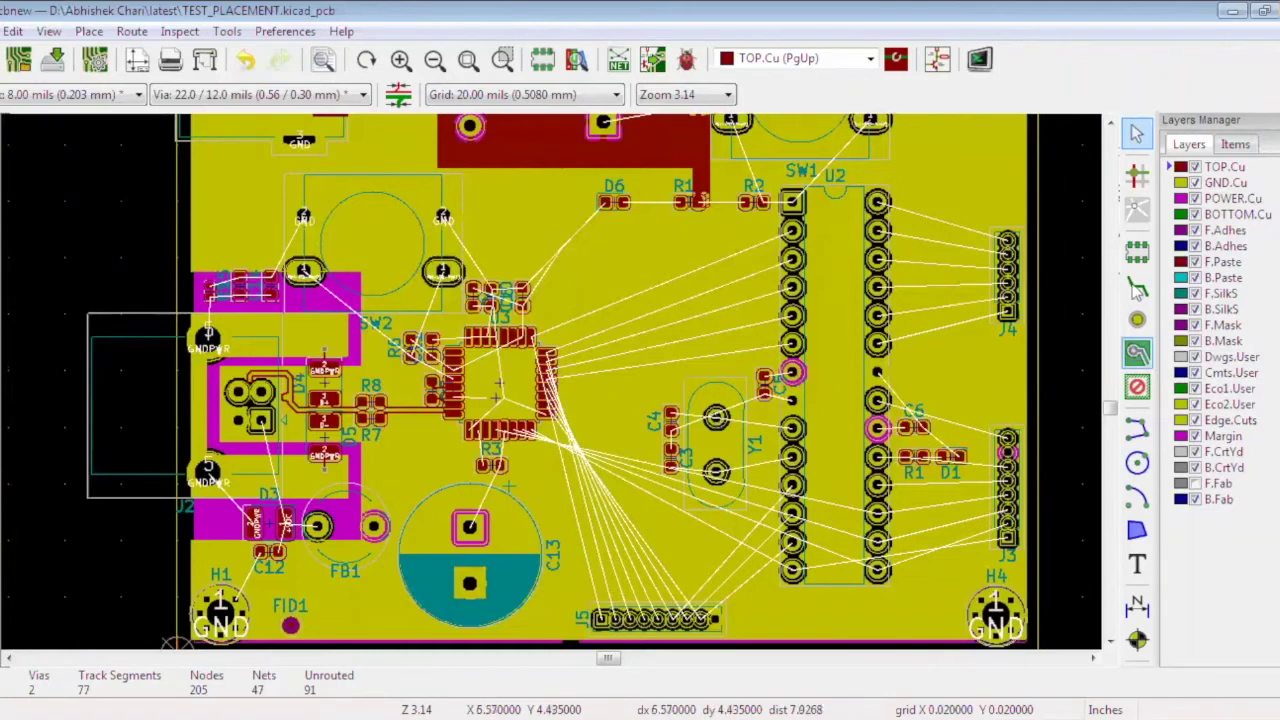
Set the track width to 10.00 mils and route Y1 to U2 and C4
click(1136, 287)
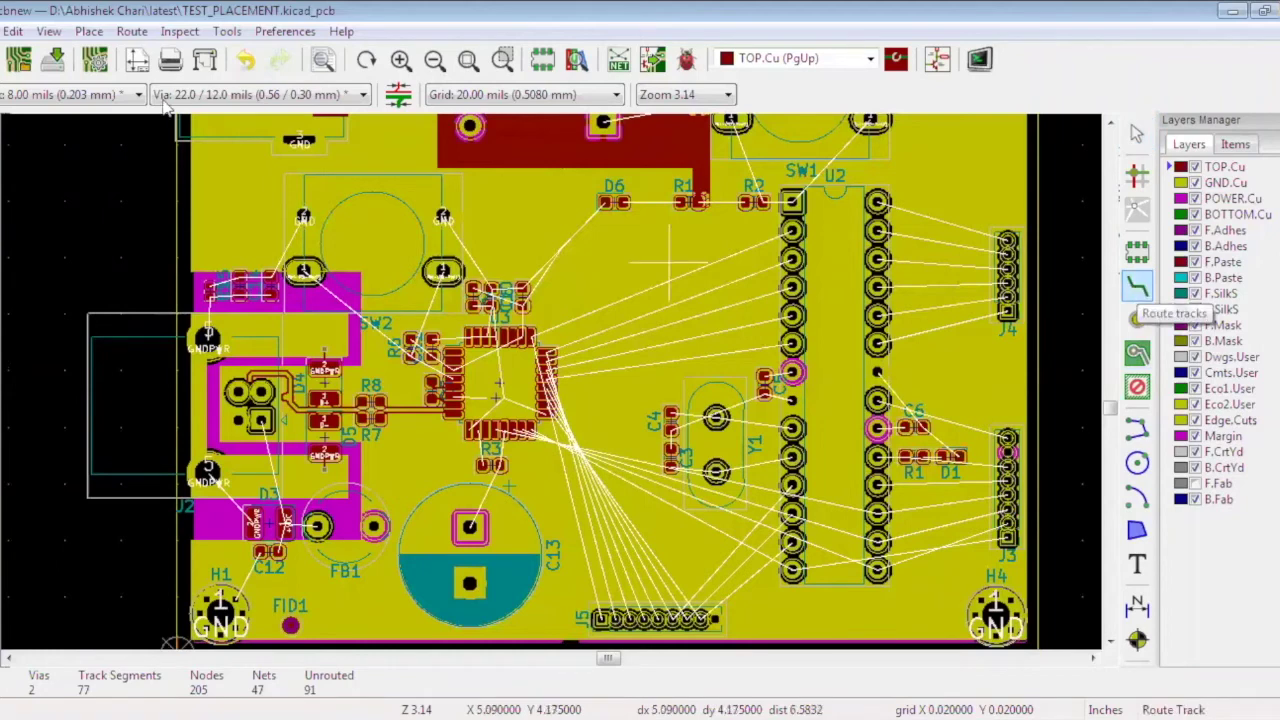
click(117, 95)
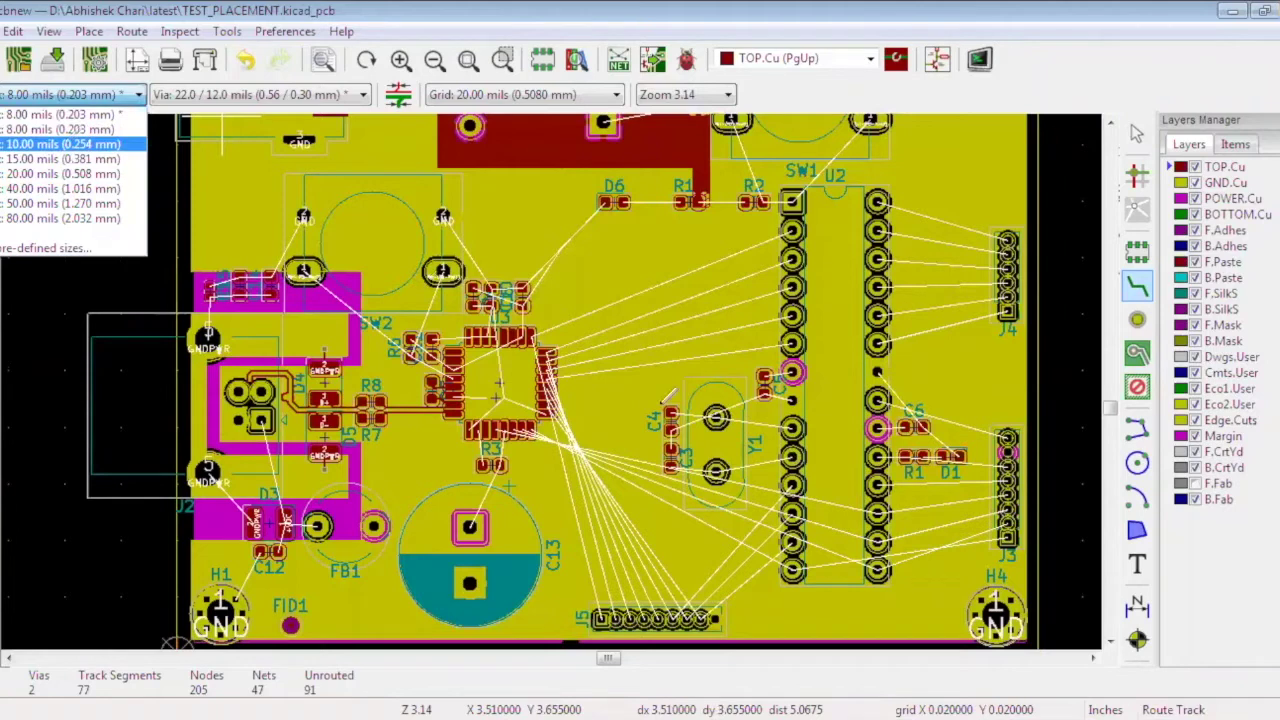
click(775, 428)
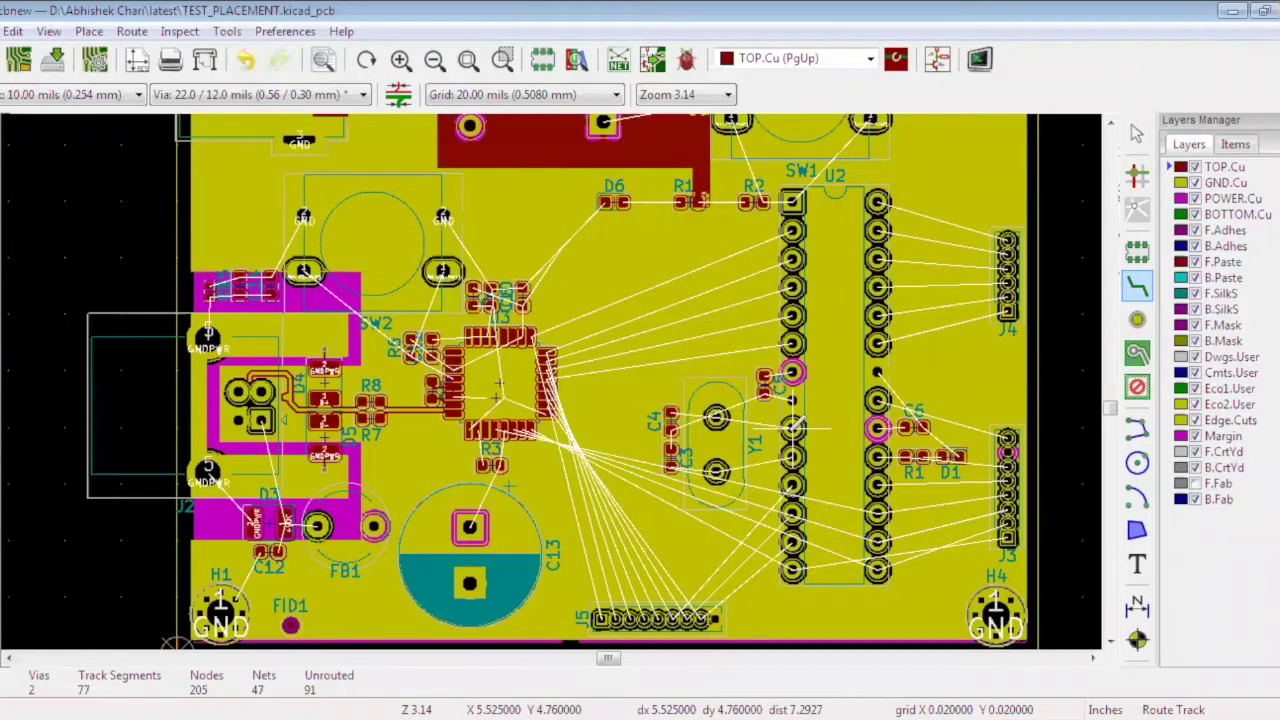
double_click(793, 427)
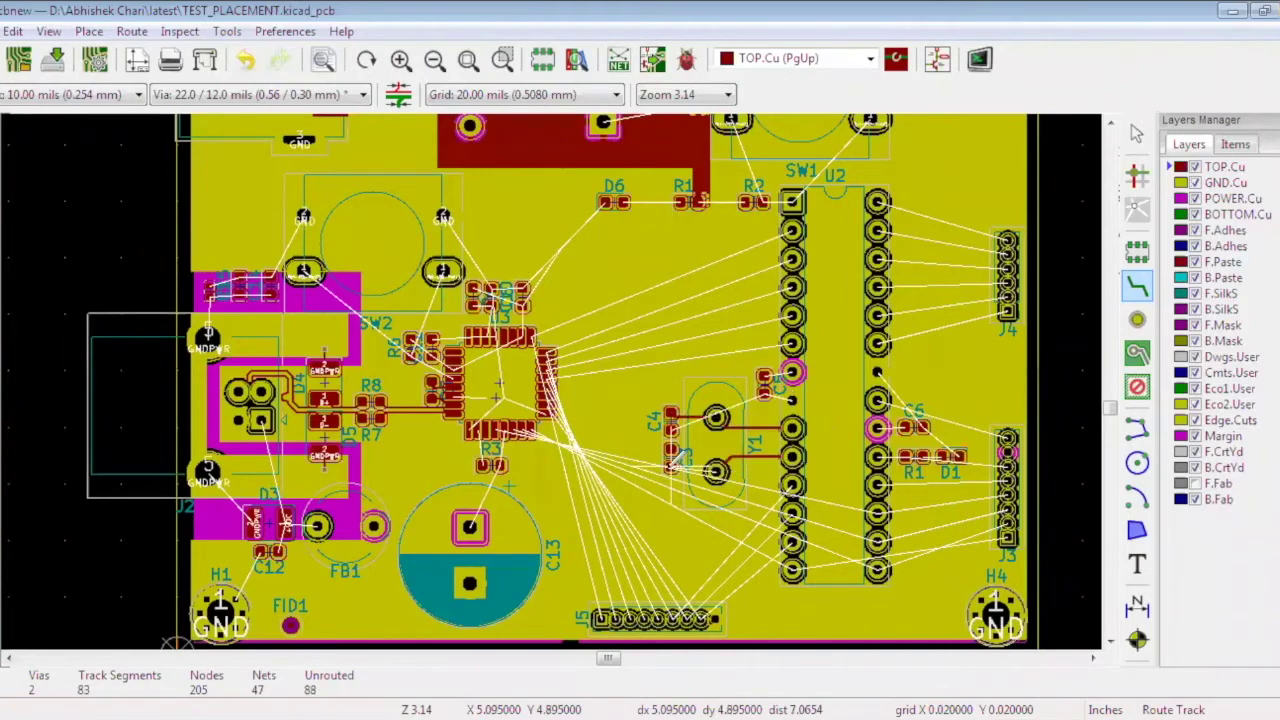
Route a track from C4 to a U2 pin and stop routing
click(675, 462)
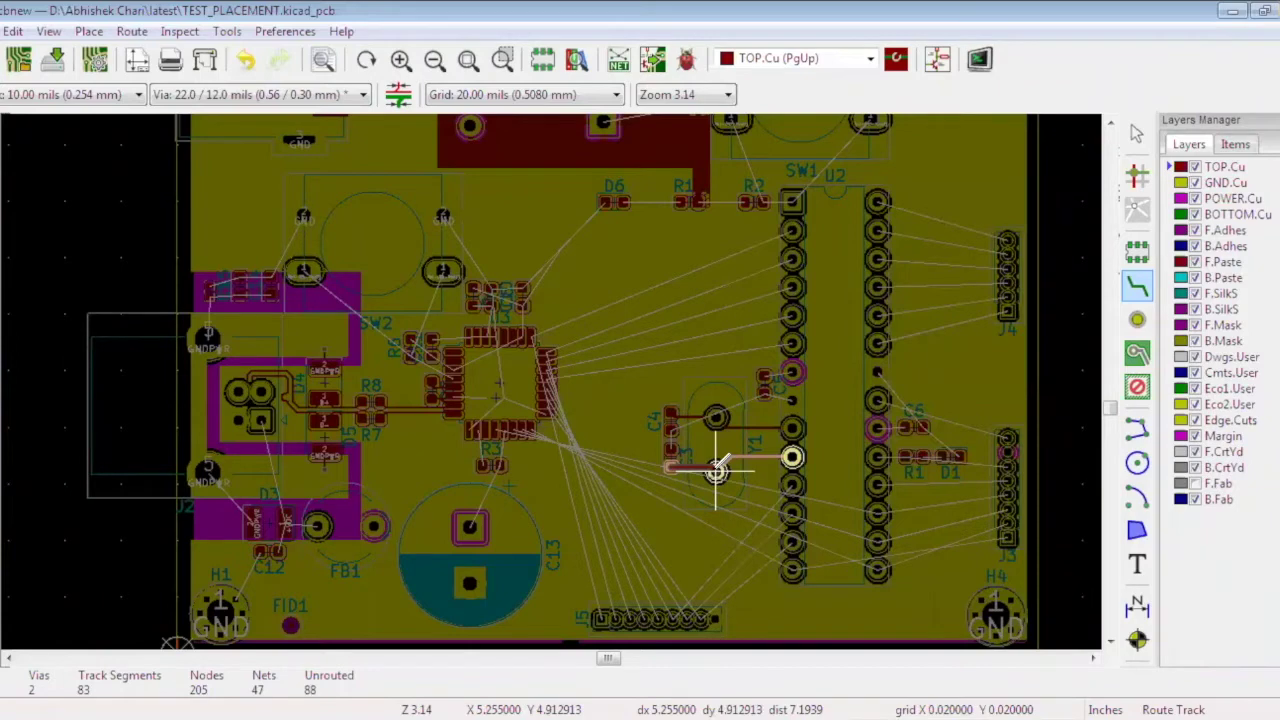
right_click(718, 468)
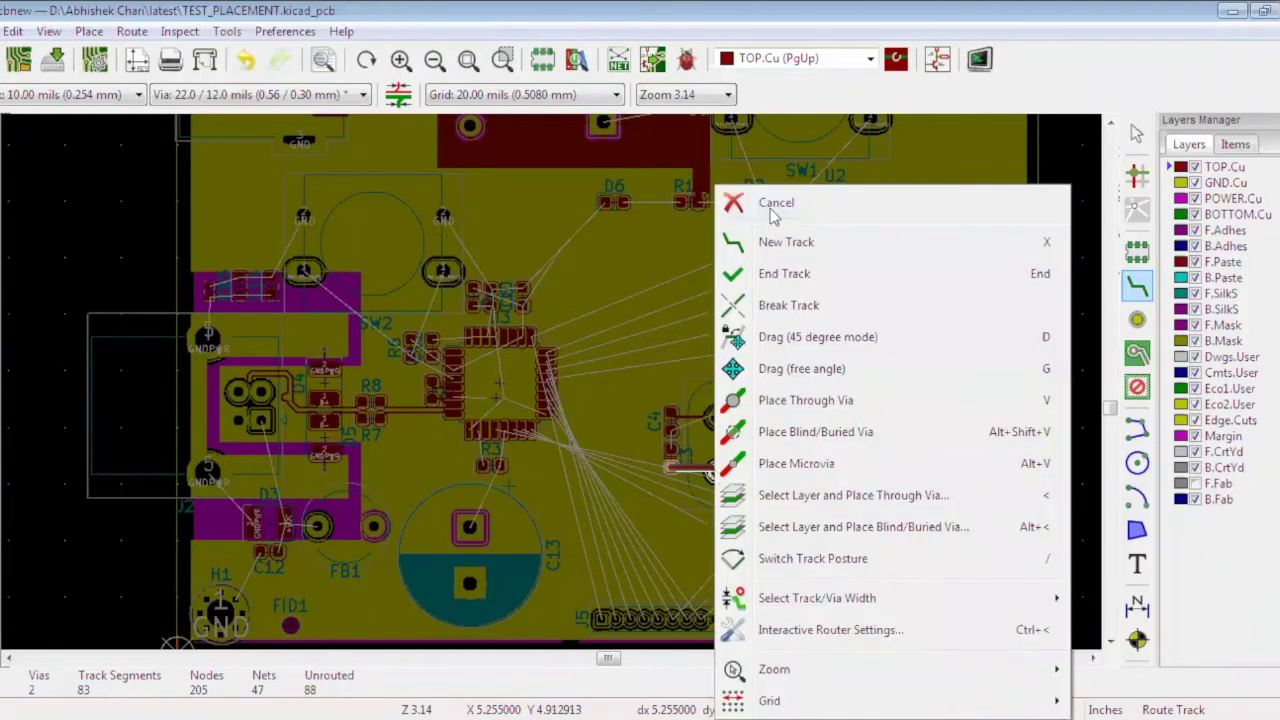
click(773, 205)
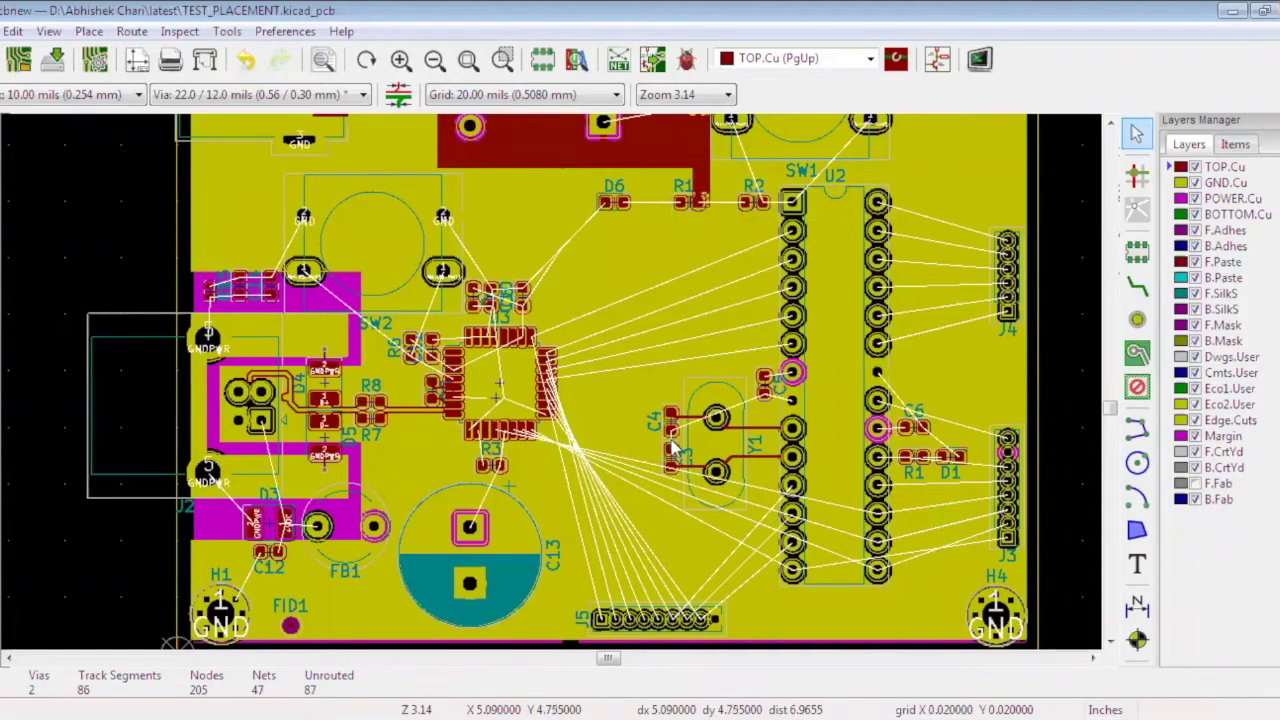
click(1140, 286)
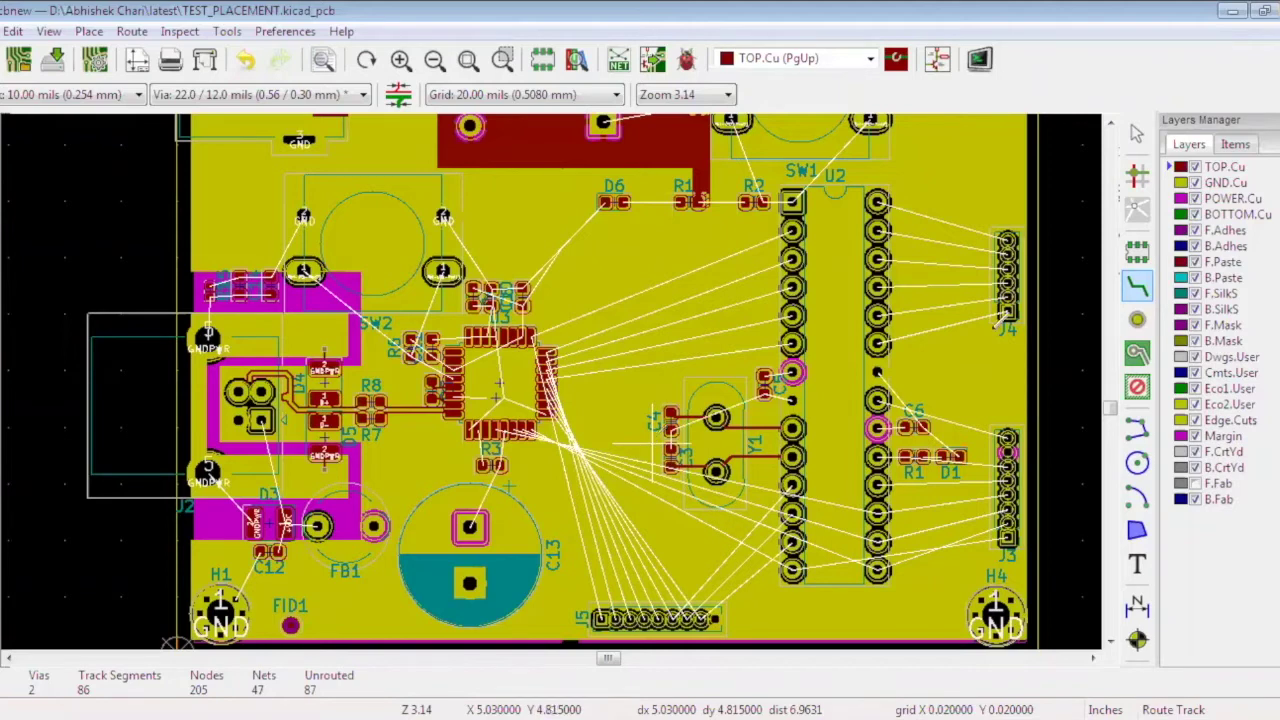
click(671, 410)
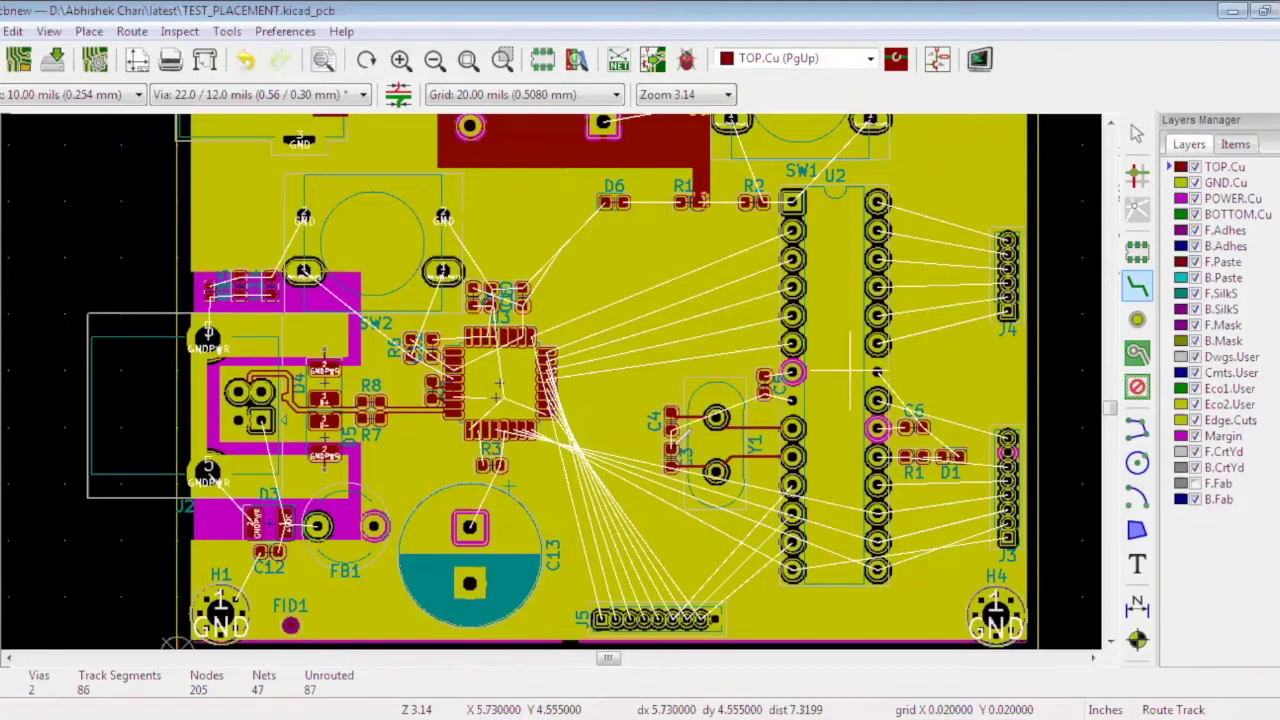
click(791, 400)
key(Escape)
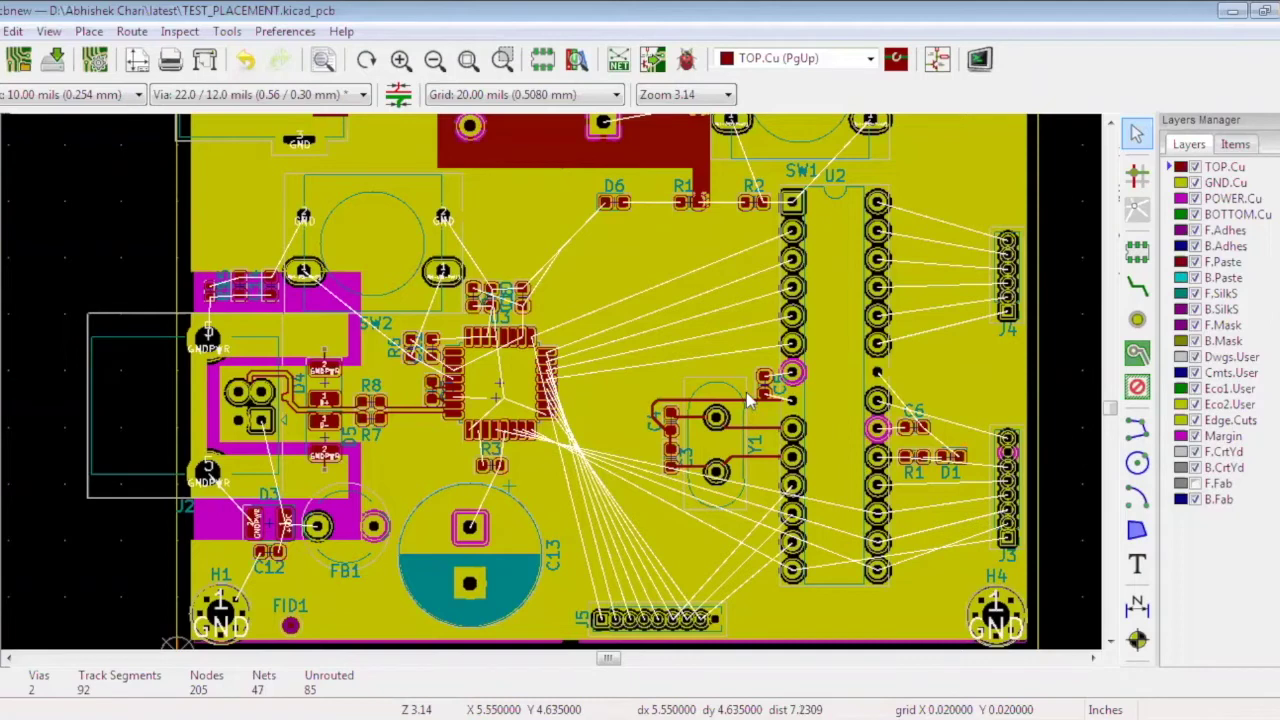
Route from the U2 pin to the C4/C3 pads, save, and make BOTTOM.Cu active
click(1137, 352)
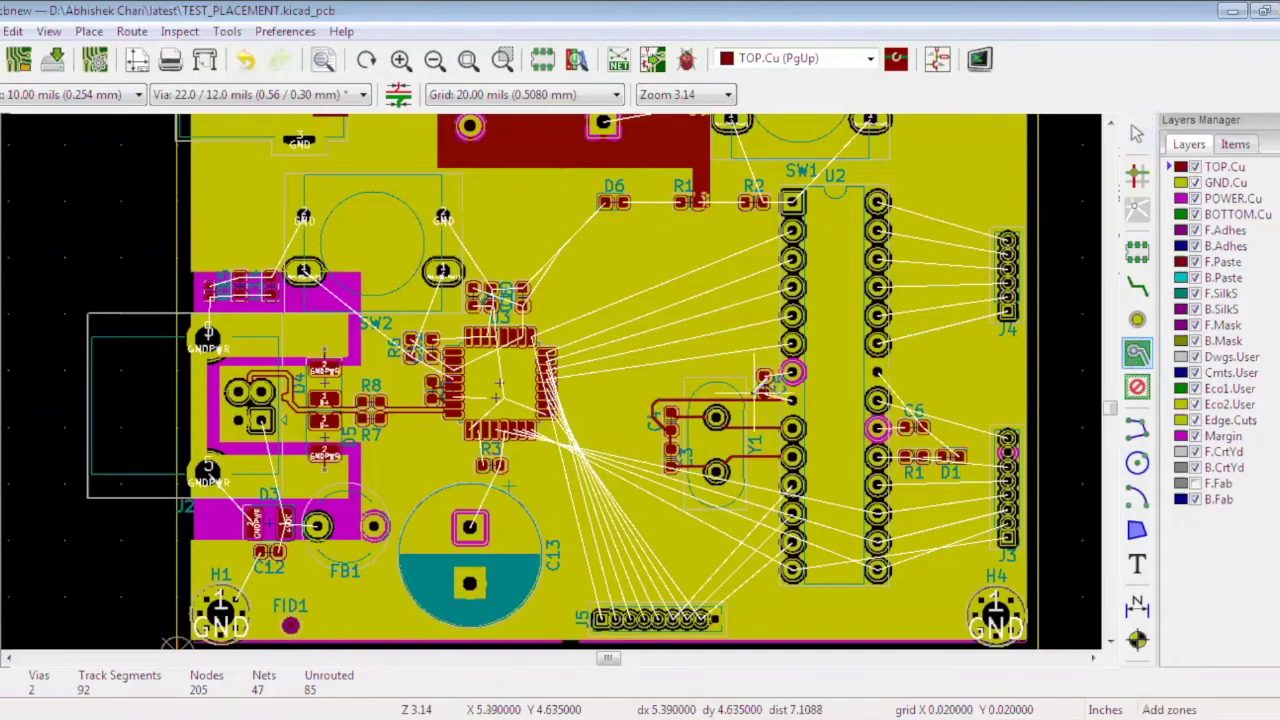
key(x)
click(525, 440)
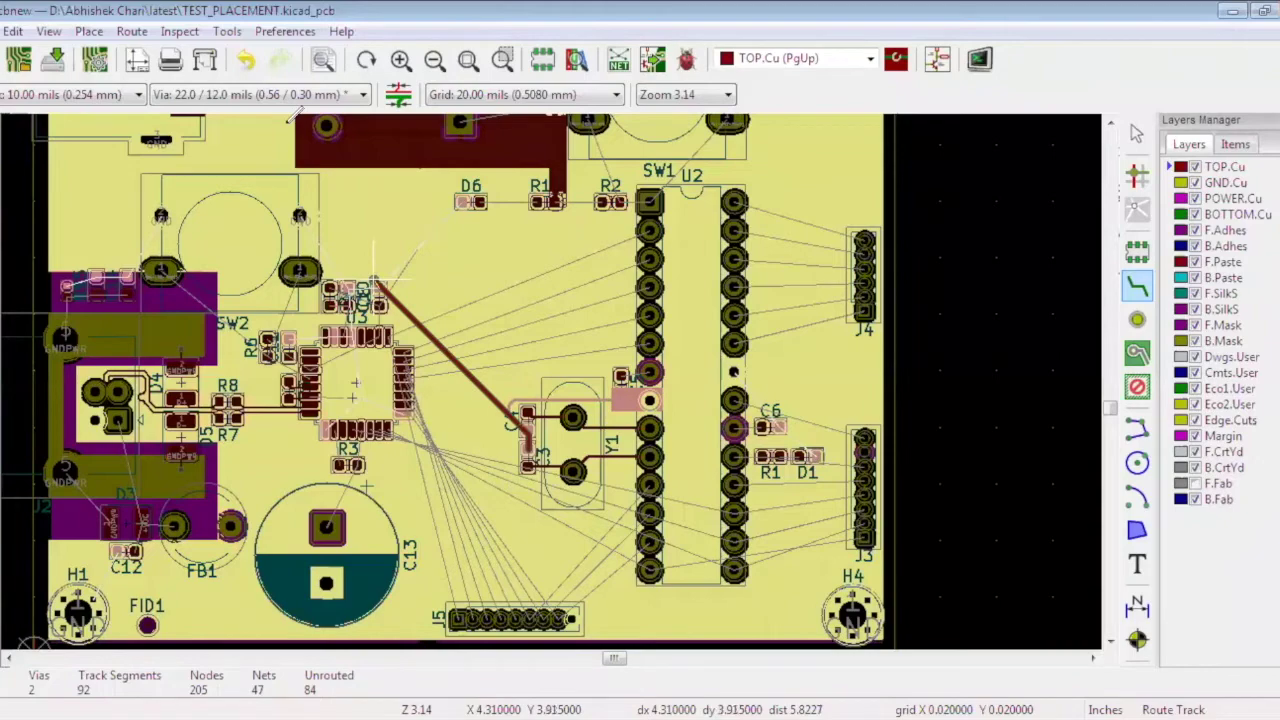
key(Page_Down)
key(ctrl+s)
Zoom in on U2 and start a track at the pad beside pin 7
scroll(1108, 643, down, 1)
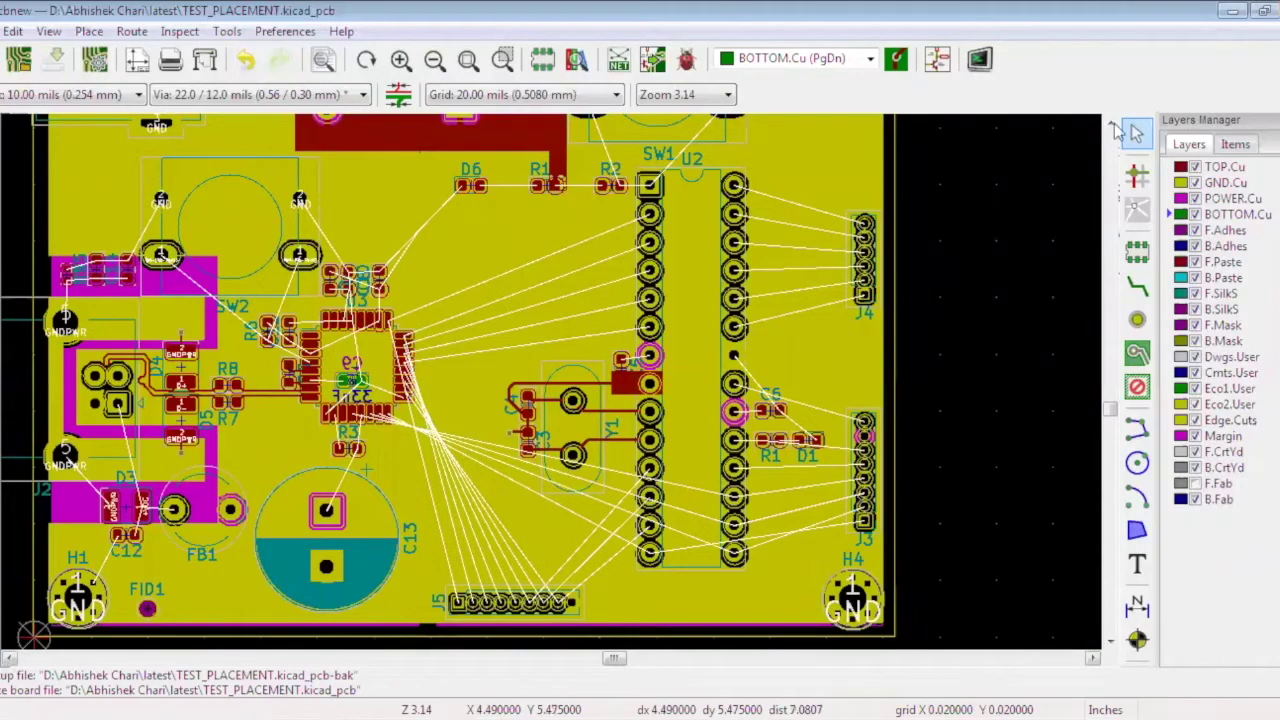
scroll(1113, 128, left, 1)
scroll(1112, 127, up, 1)
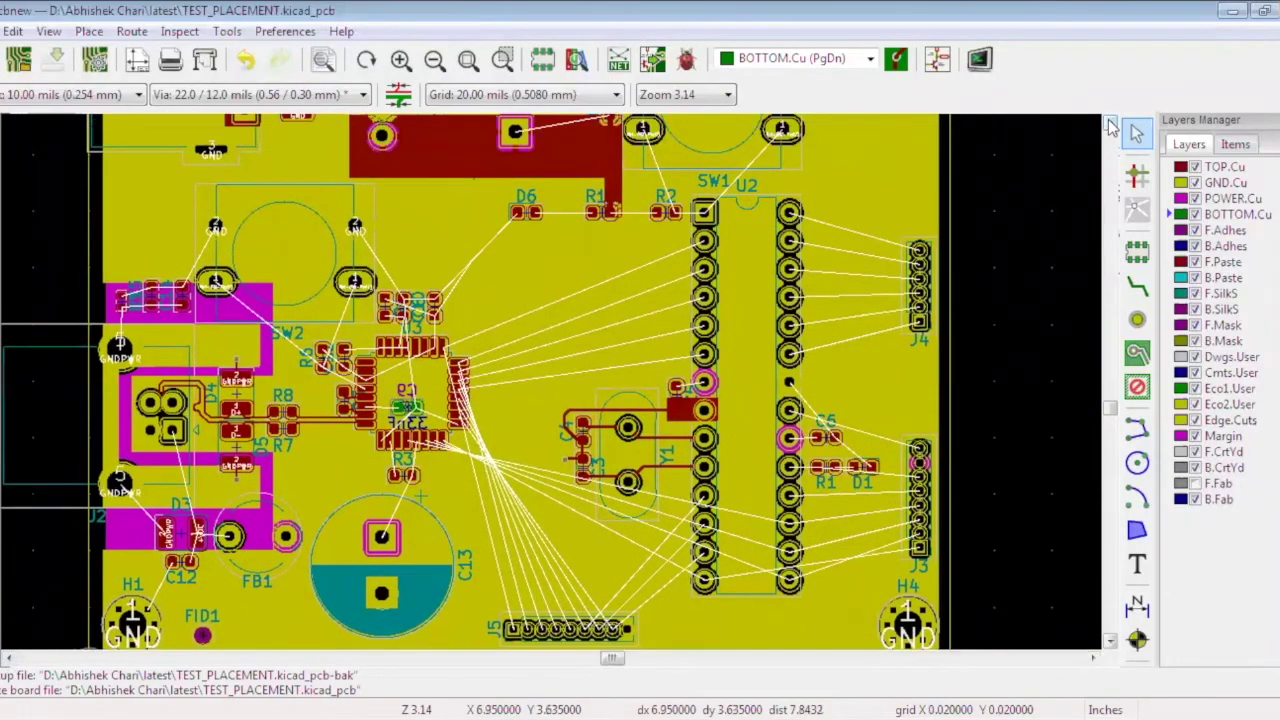
scroll(855, 445, up, 1)
scroll(680, 390, up, 3)
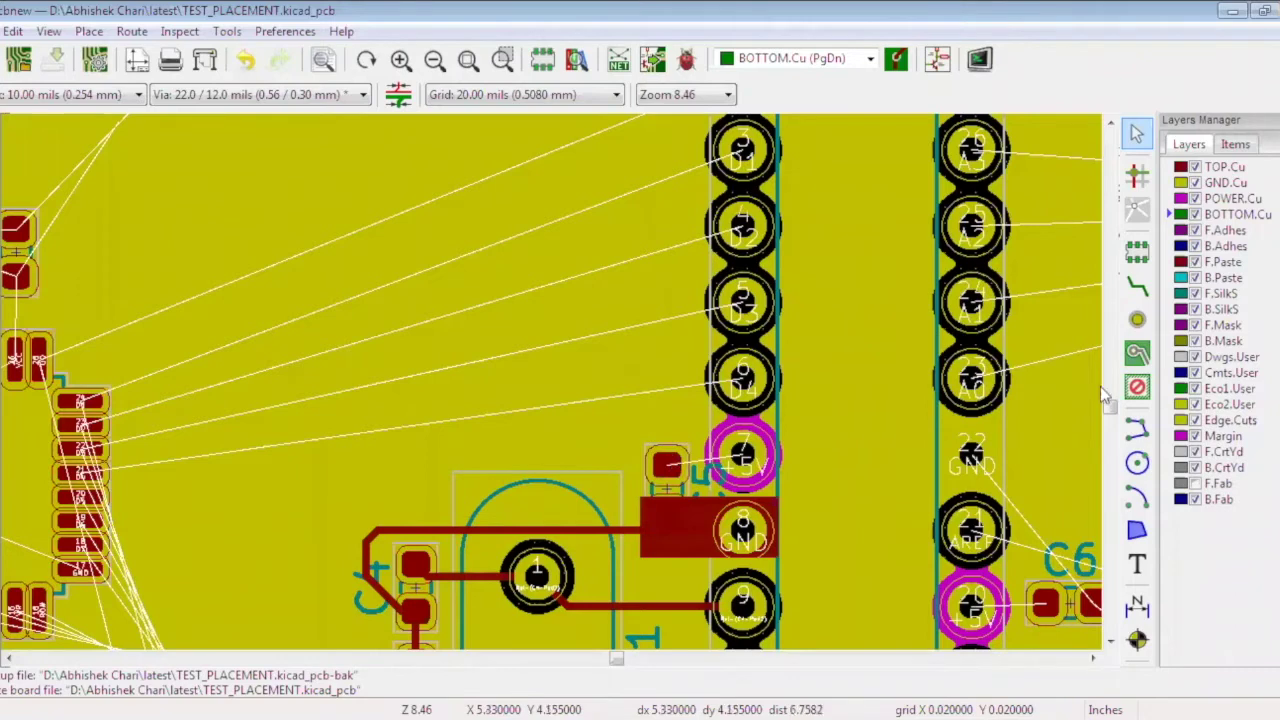
click(1137, 287)
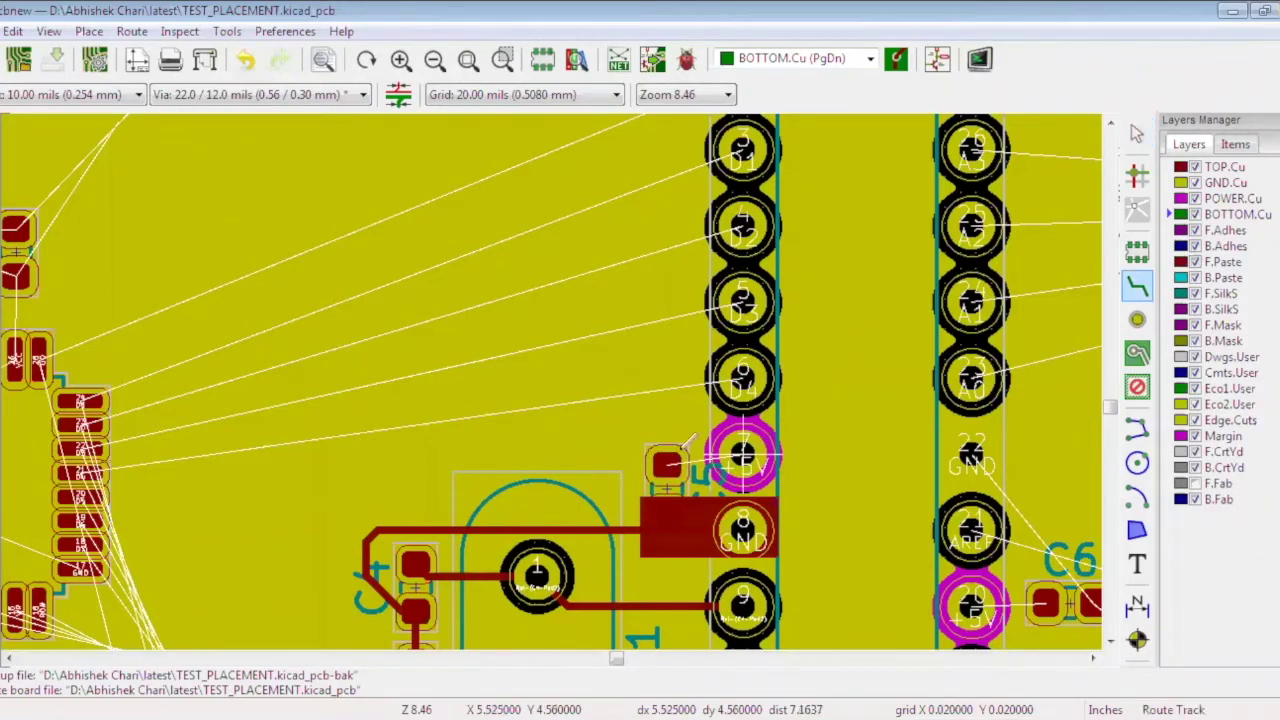
click(670, 458)
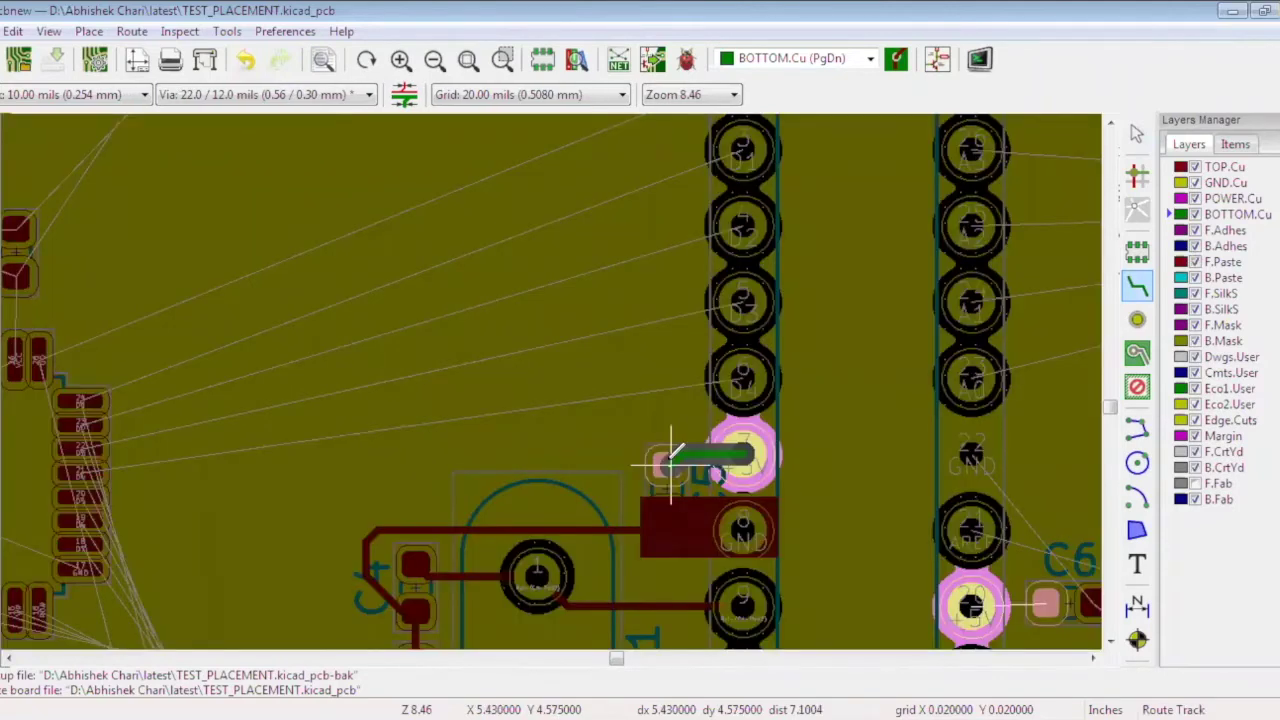
Cancel that track, make TOP.Cu active, and restart the track toward pin 7
right_click(670, 460)
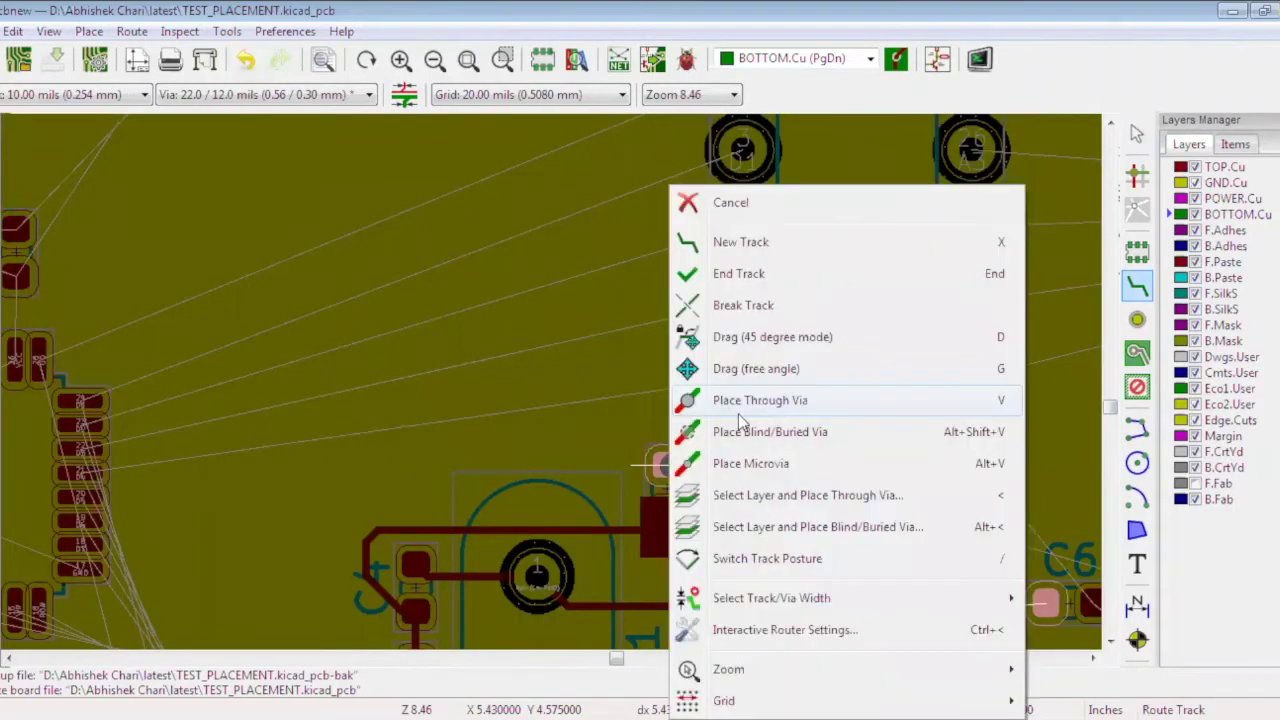
click(731, 203)
key(Escape)
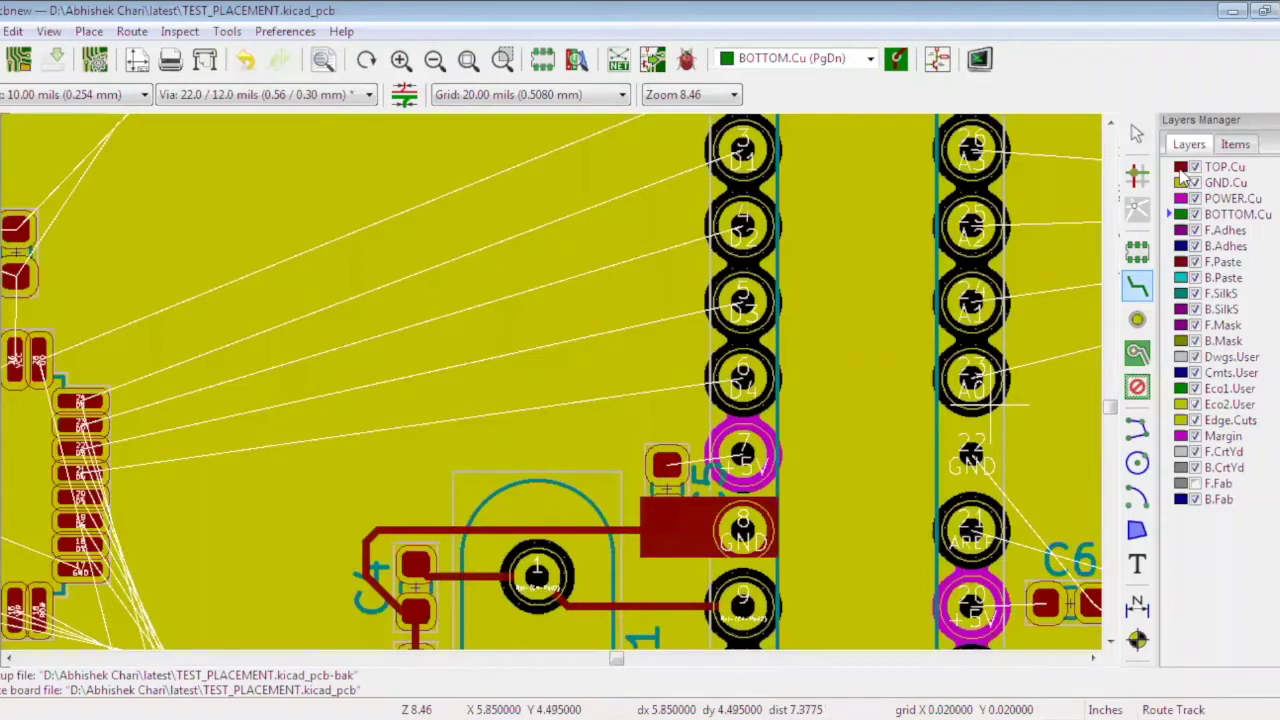
click(1181, 168)
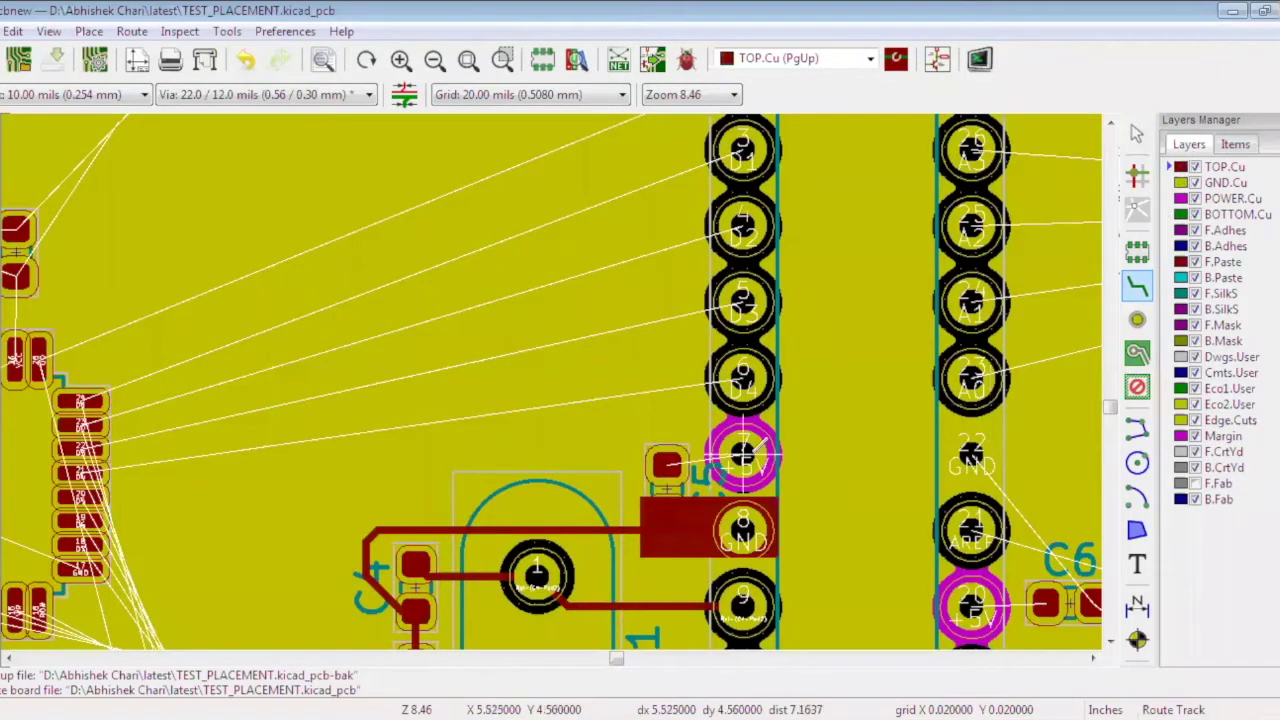
click(667, 462)
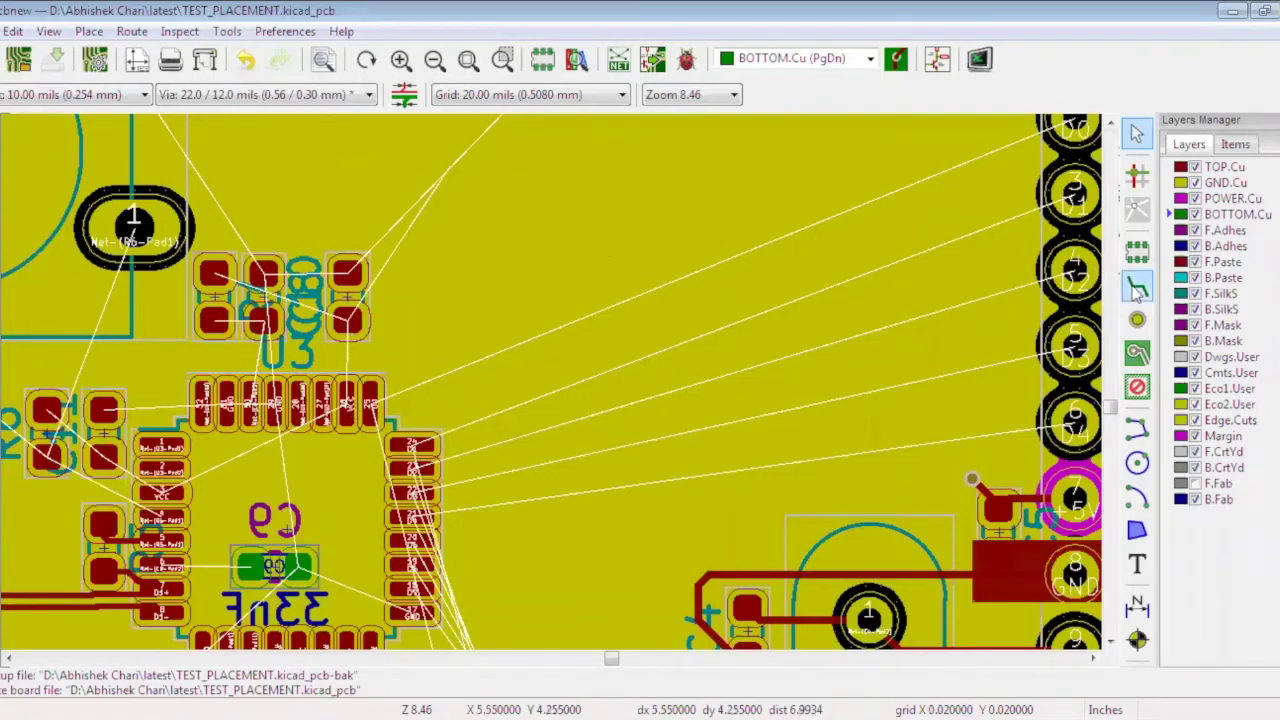
Route a track from the U3 pad to the QFP pin, then cancel routing
click(1136, 290)
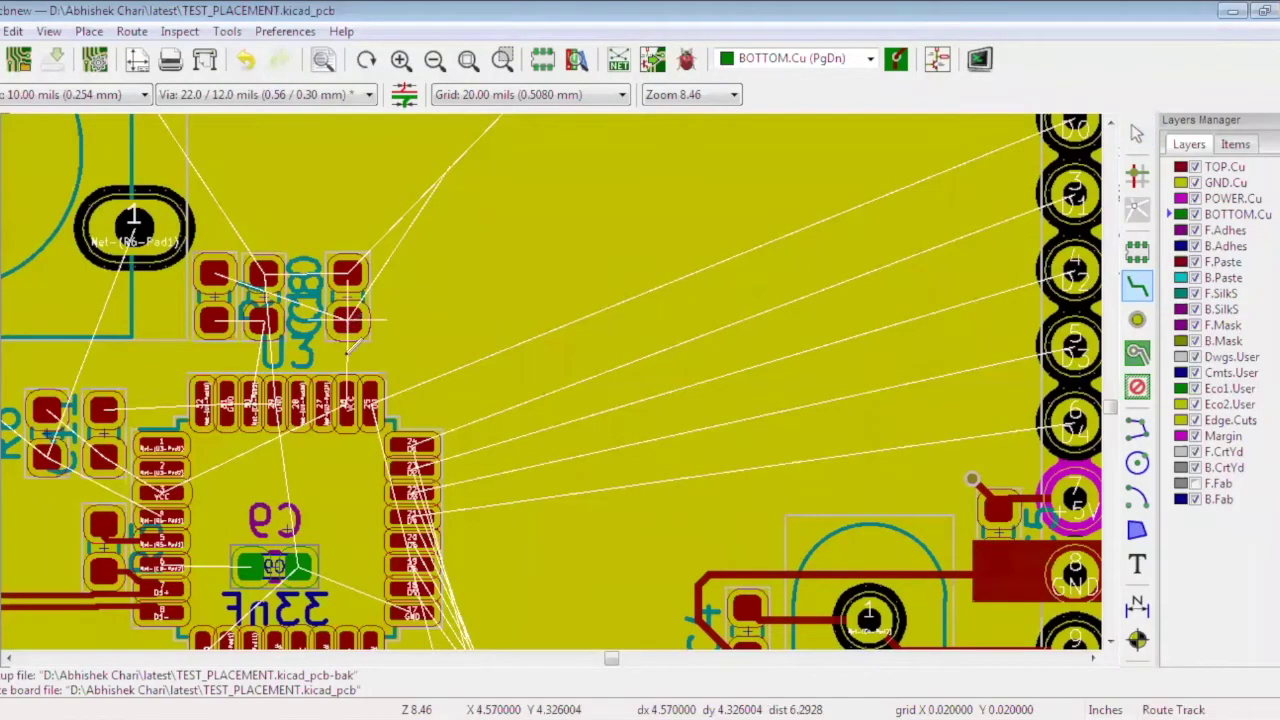
click(347, 398)
double_click(346, 318)
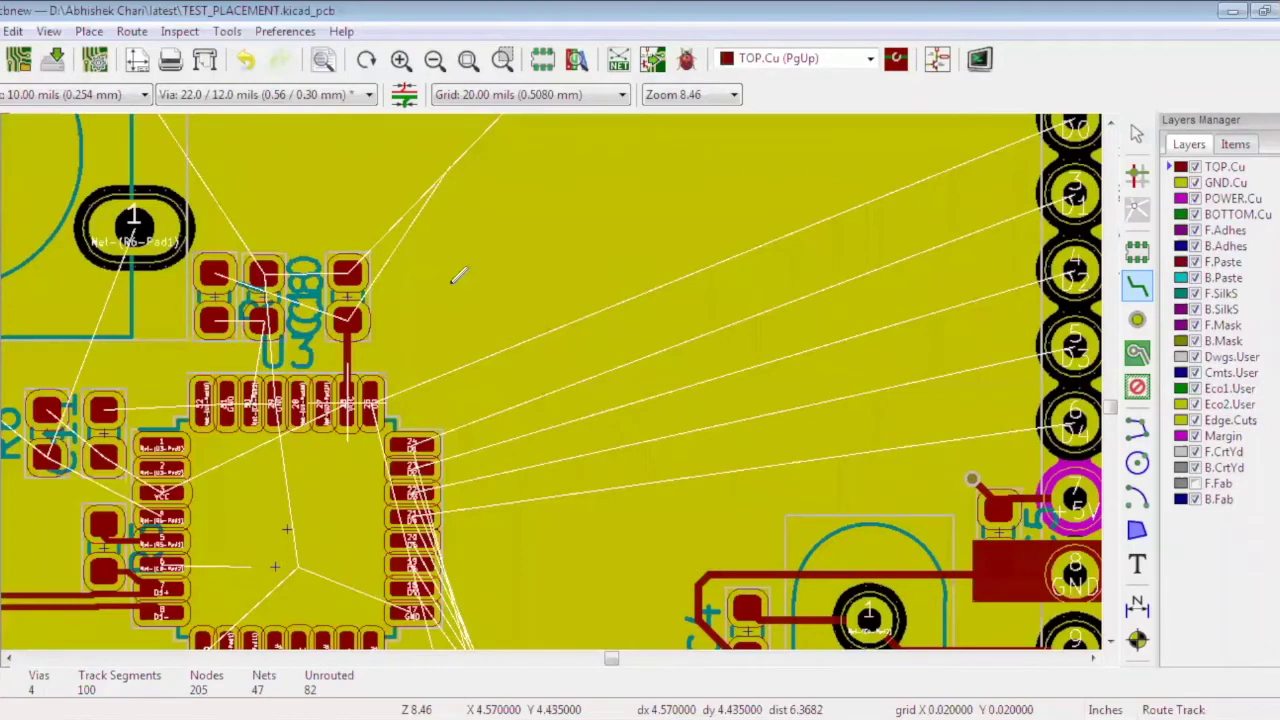
right_click(532, 206)
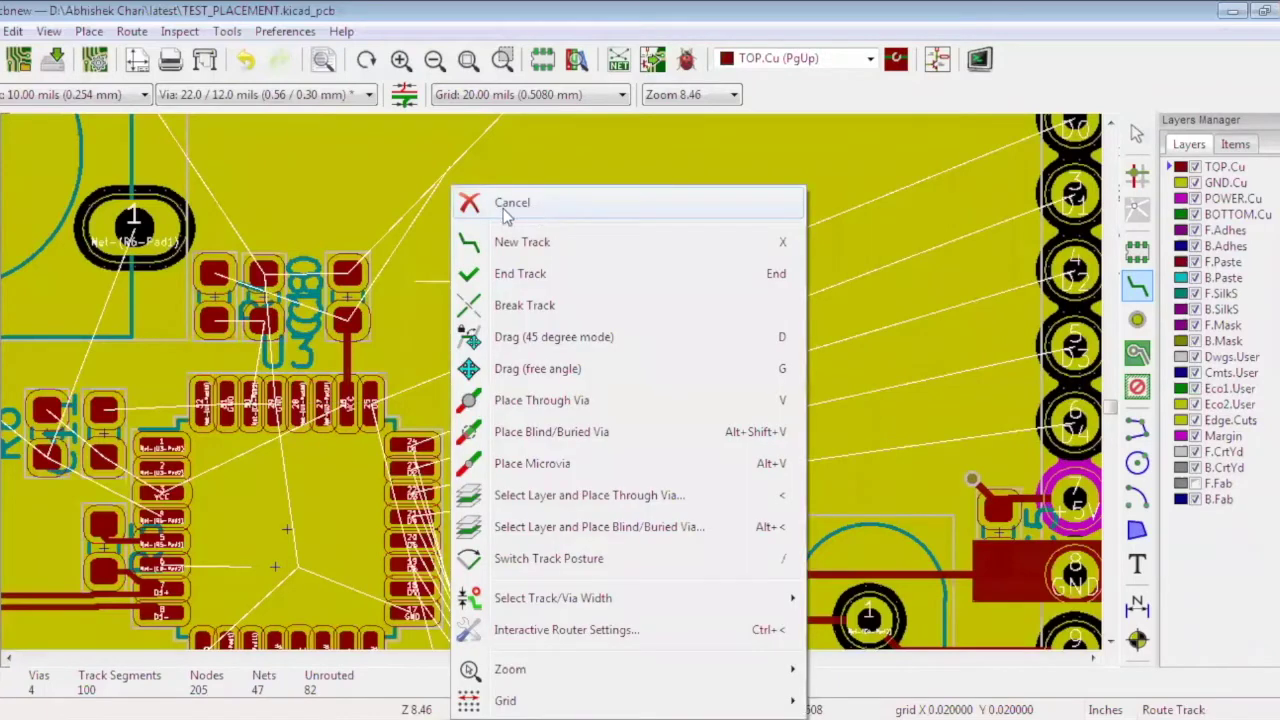
click(503, 208)
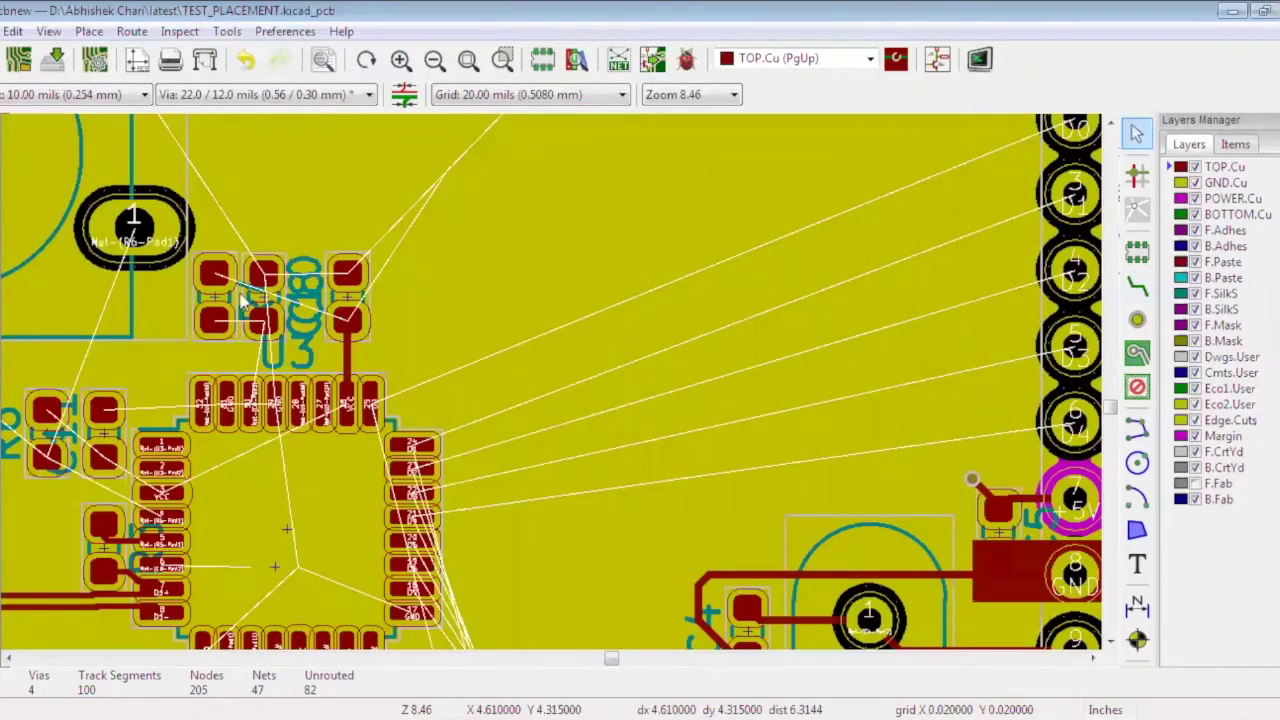
Route from a U3 pad to a new via on bottom copper and save the board
click(1137, 287)
click(347, 320)
key(v)
double_click(408, 312)
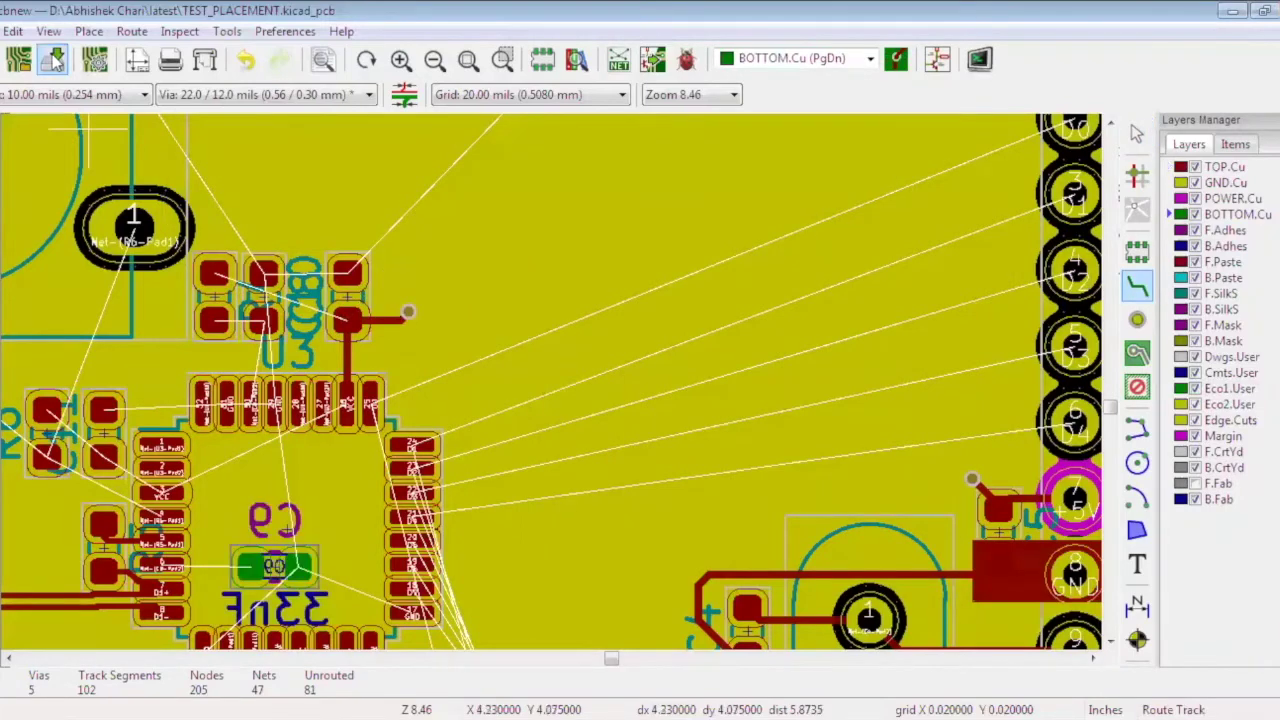
key(ctrl+s)
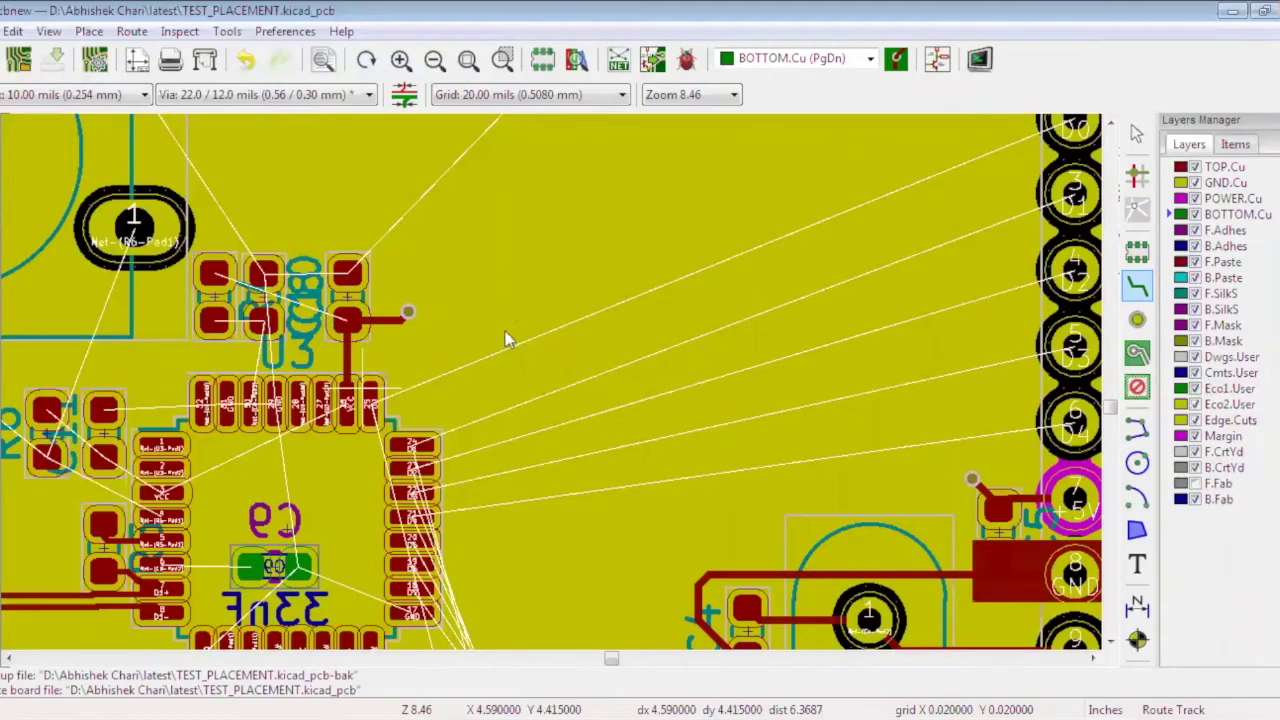
Zoom out twice and scroll to frame the whole PCB and its ratsnest
click(434, 62)
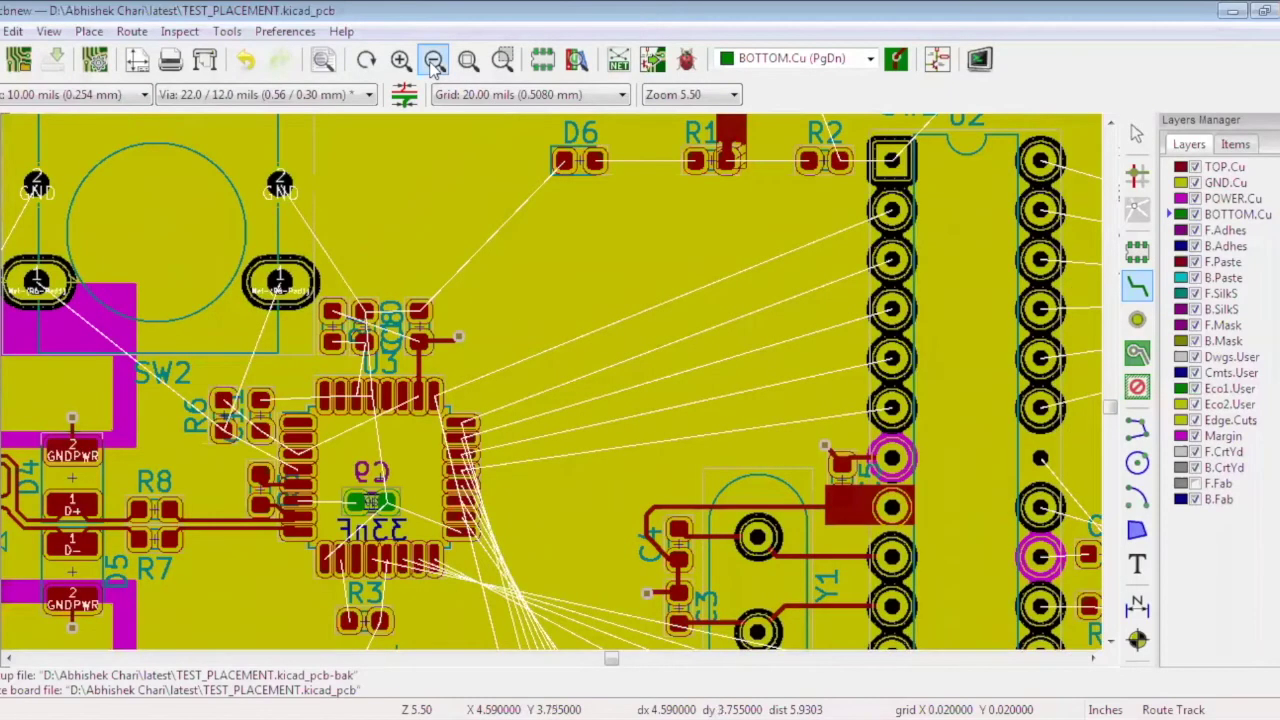
click(434, 62)
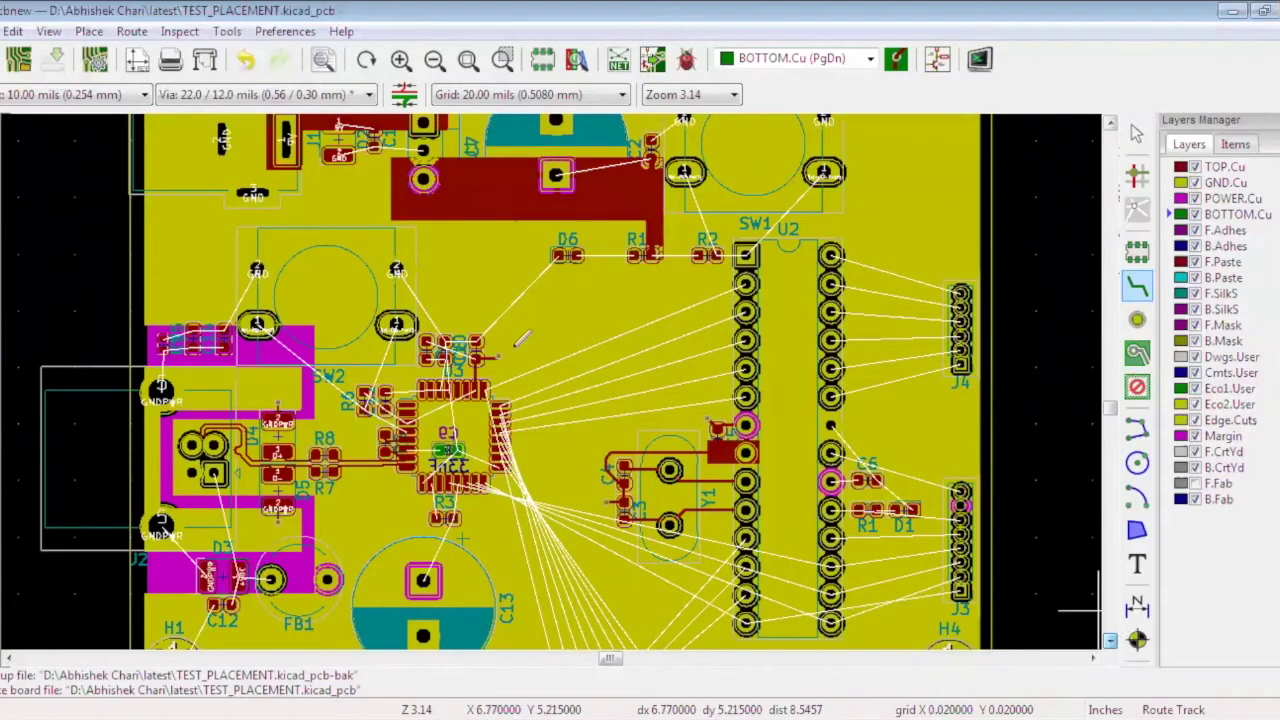
scroll(523, 338, down, 1)
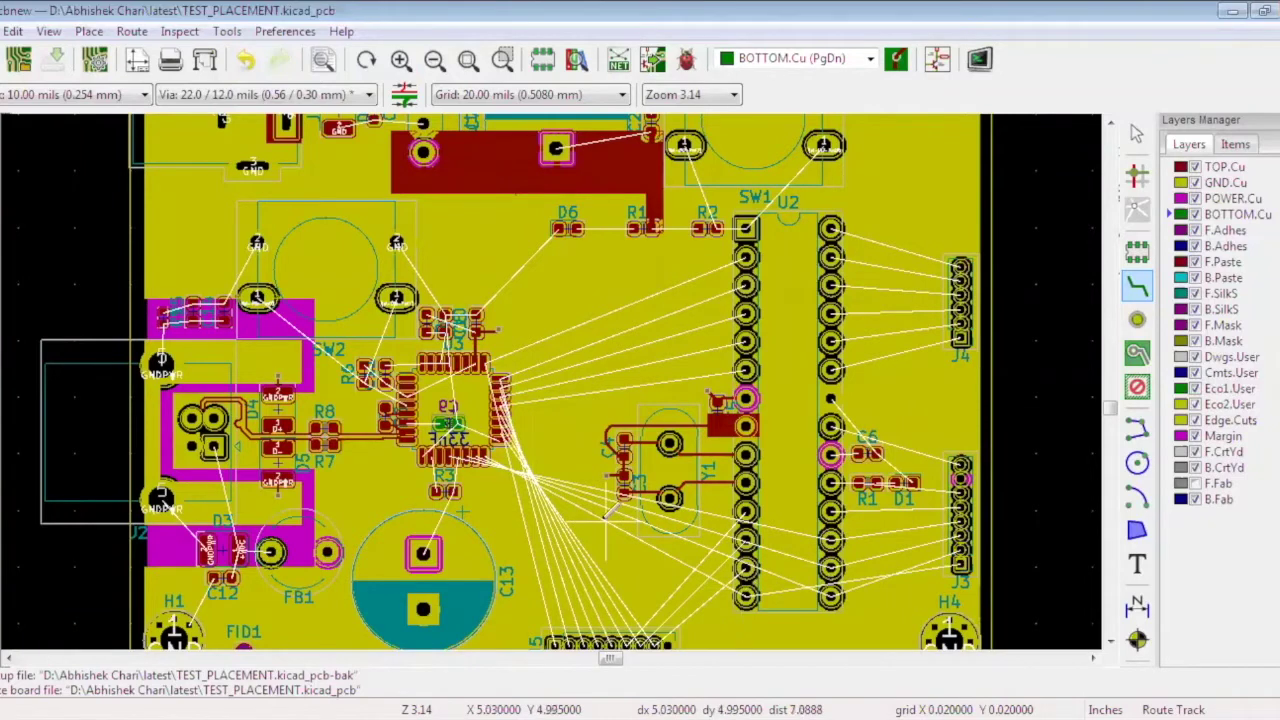
shift+scroll(912, 455, down, 1)
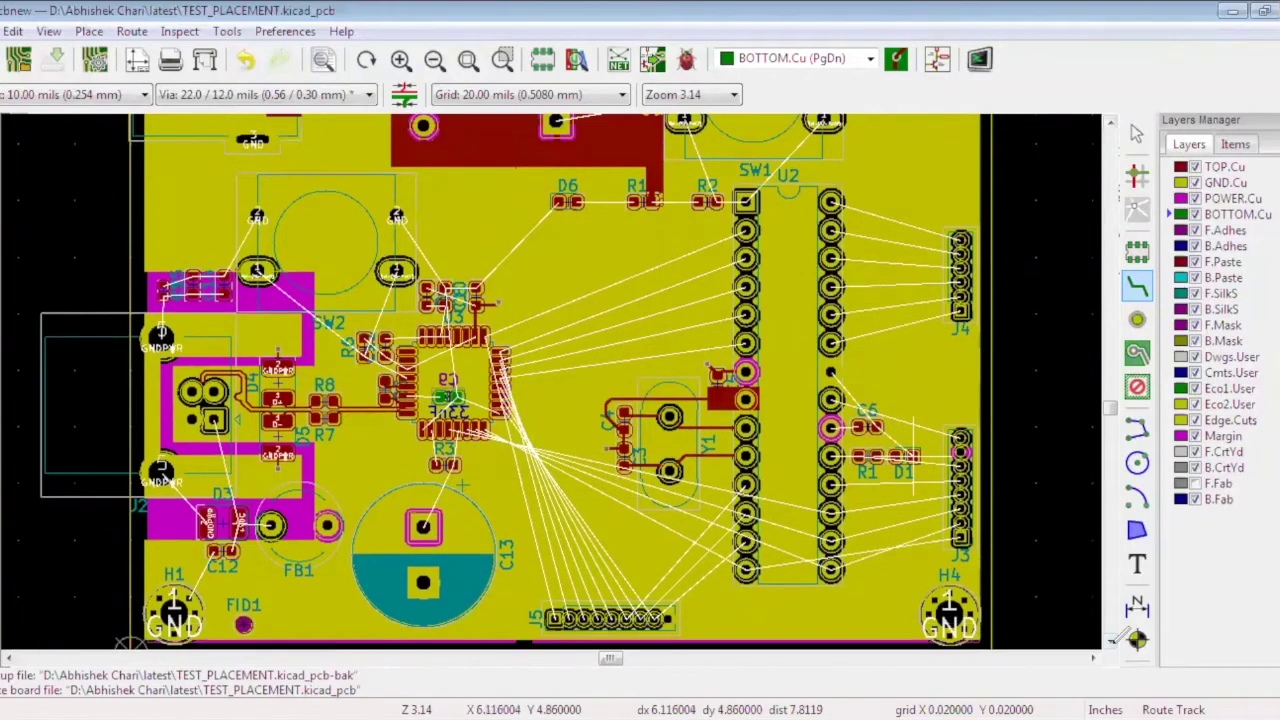
Make TOP.Cu active and route a track from a U3 pad to a U2 pin
click(1180, 168)
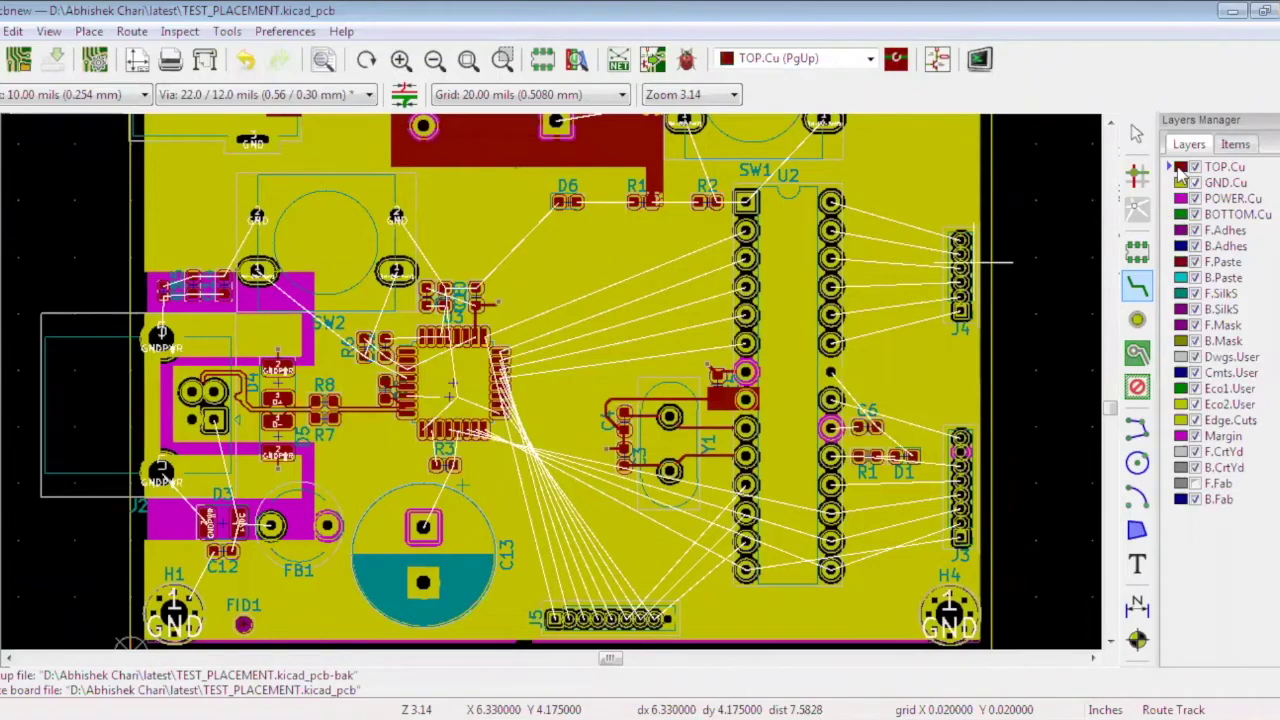
click(500, 400)
double_click(520, 400)
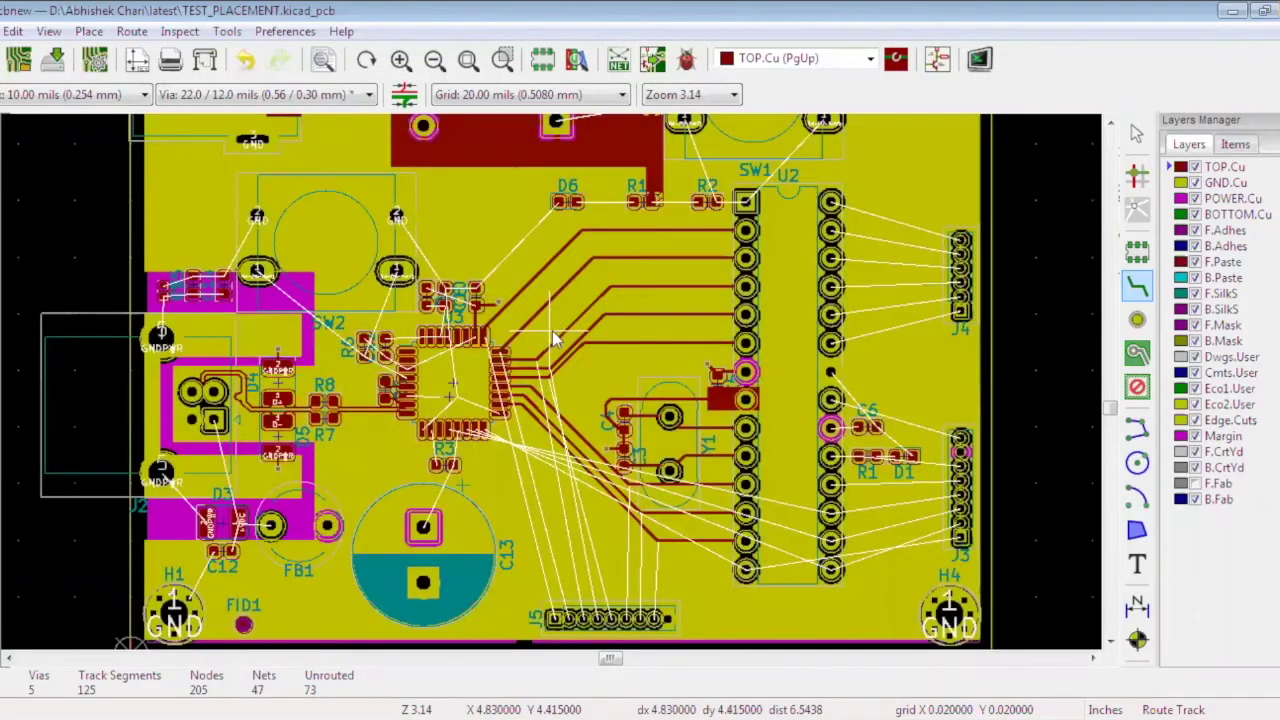
right_click(552, 330)
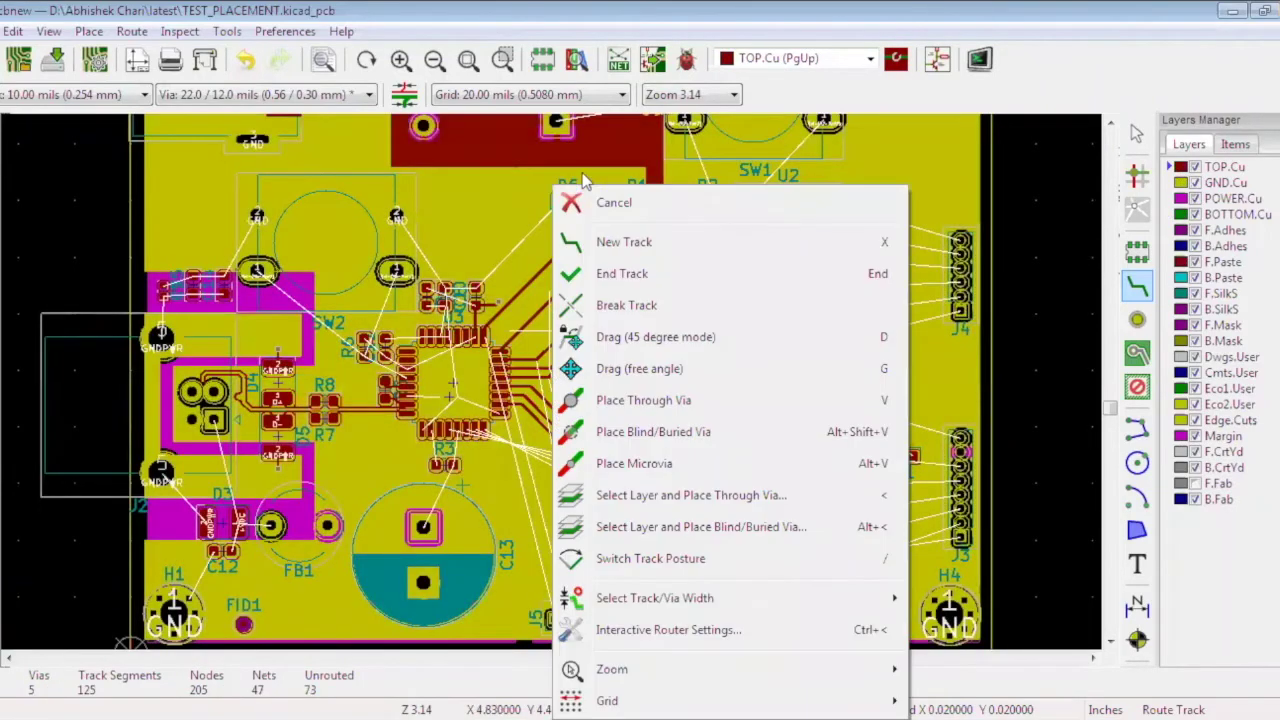
click(588, 200)
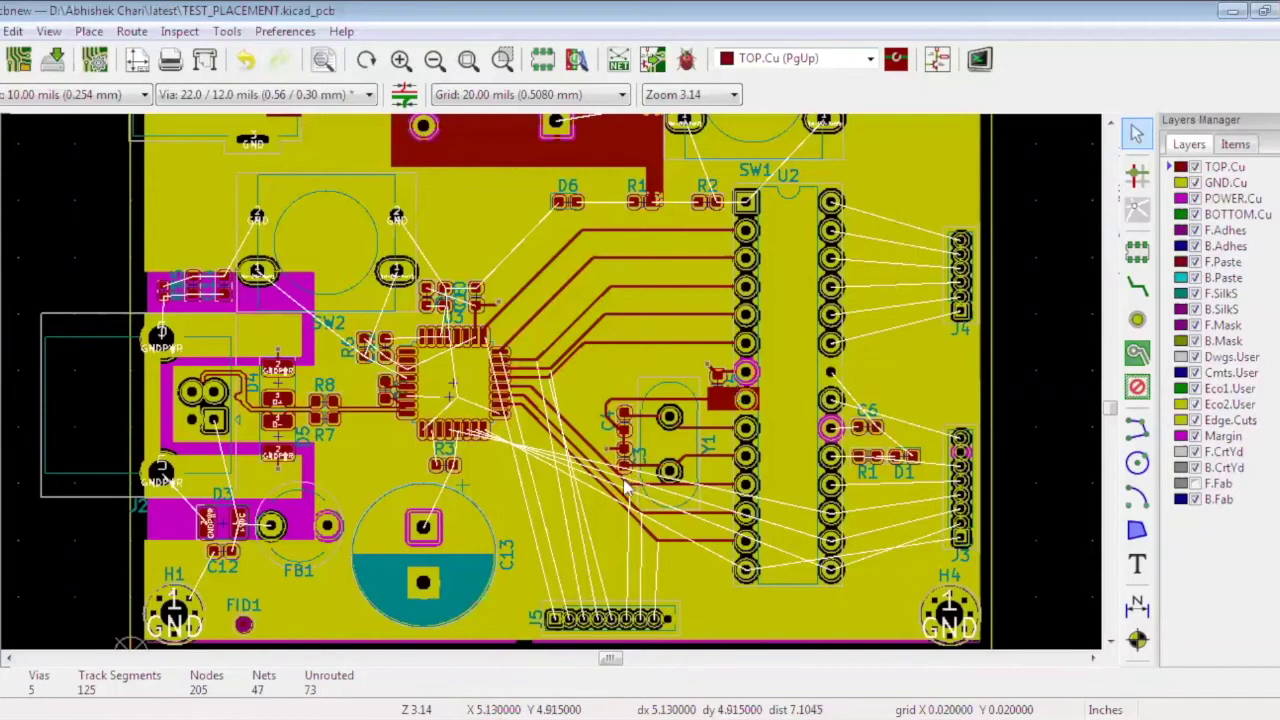
Try routes between the U2 pin near Y1 and a U3 pad, cancelling the unfinished ones
key(x)
scroll(645, 500, up, 4)
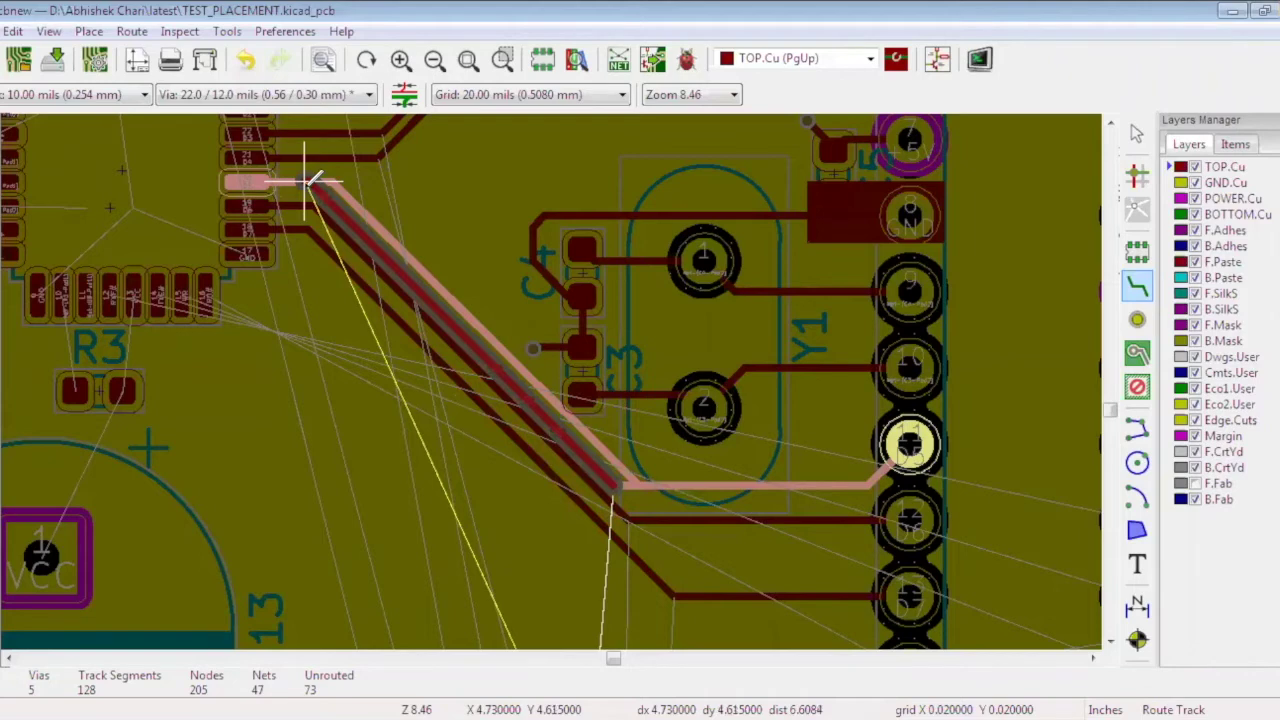
click(262, 180)
key(Escape)
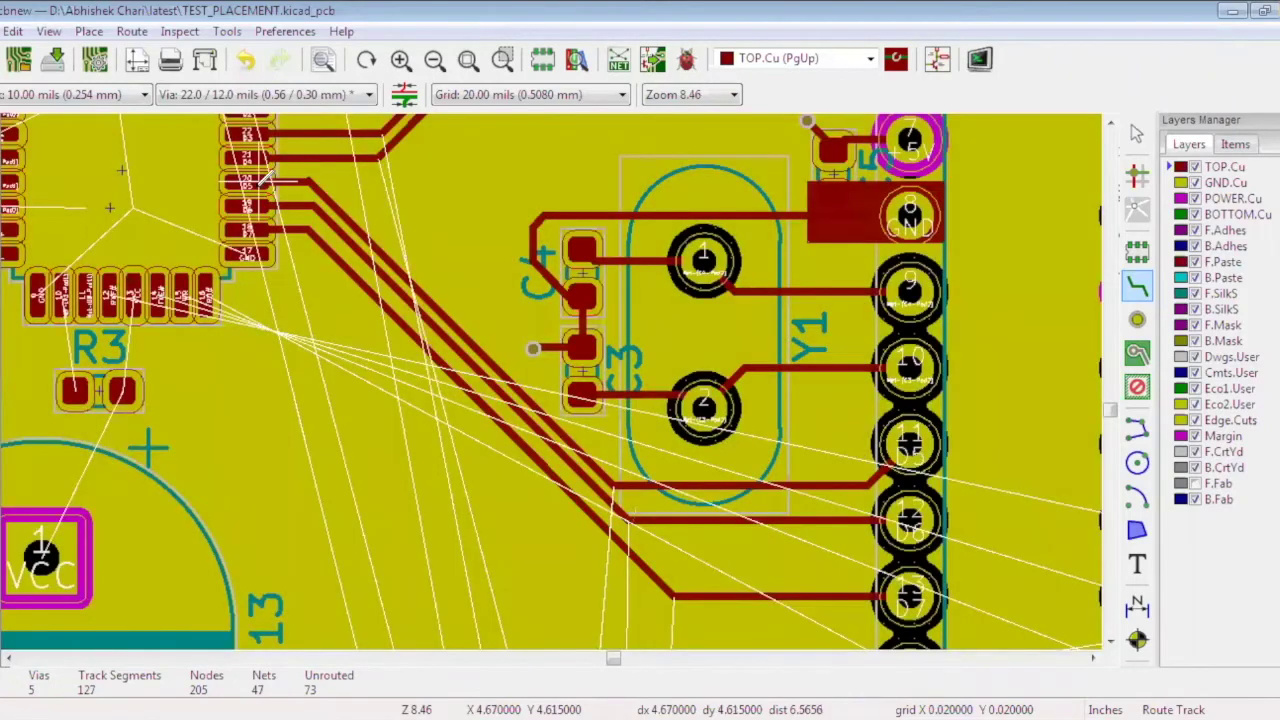
click(262, 180)
key(Escape)
key(Escape)
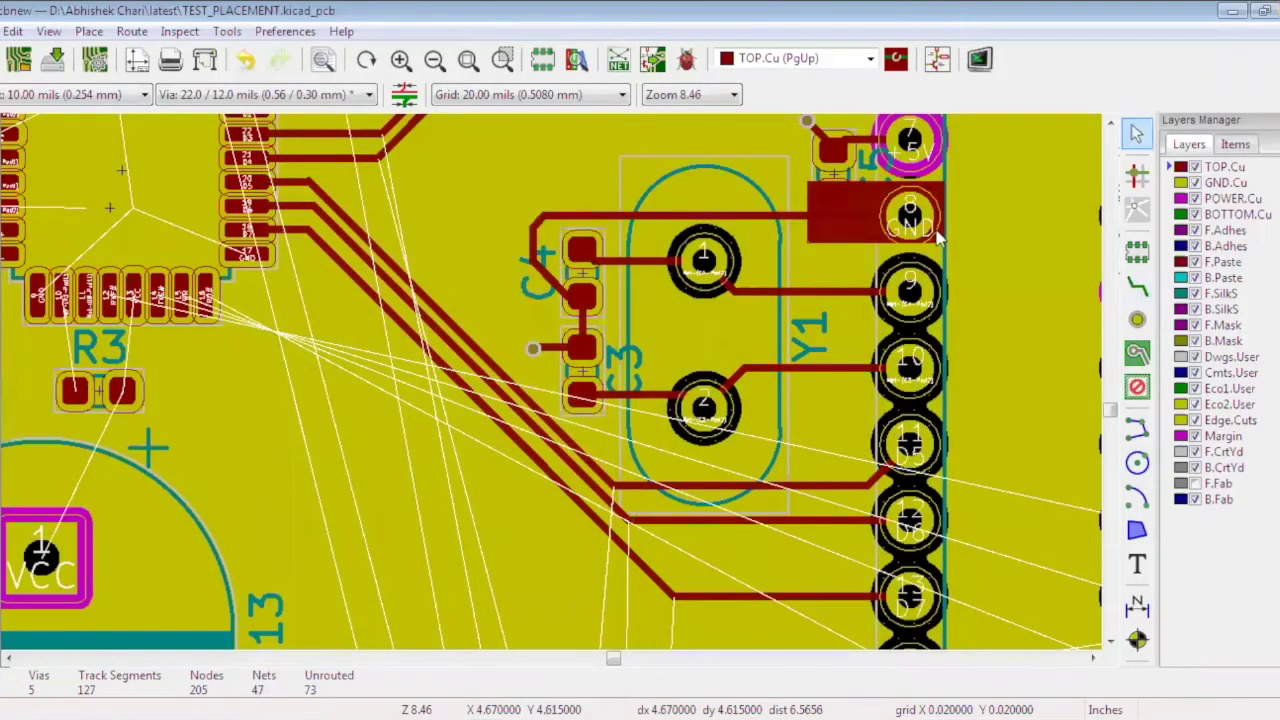
click(434, 62)
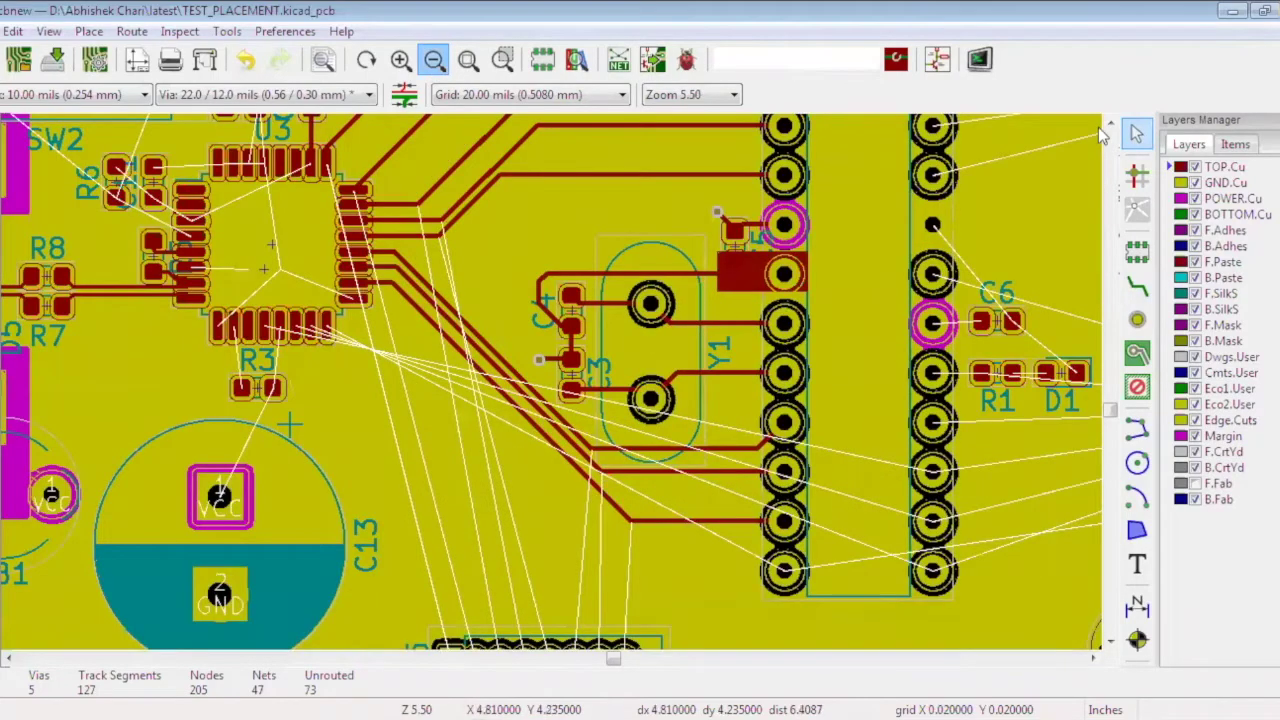
Finish a bottom-copper track at R1's pad, bringing unrouted connections down to 65
click(434, 62)
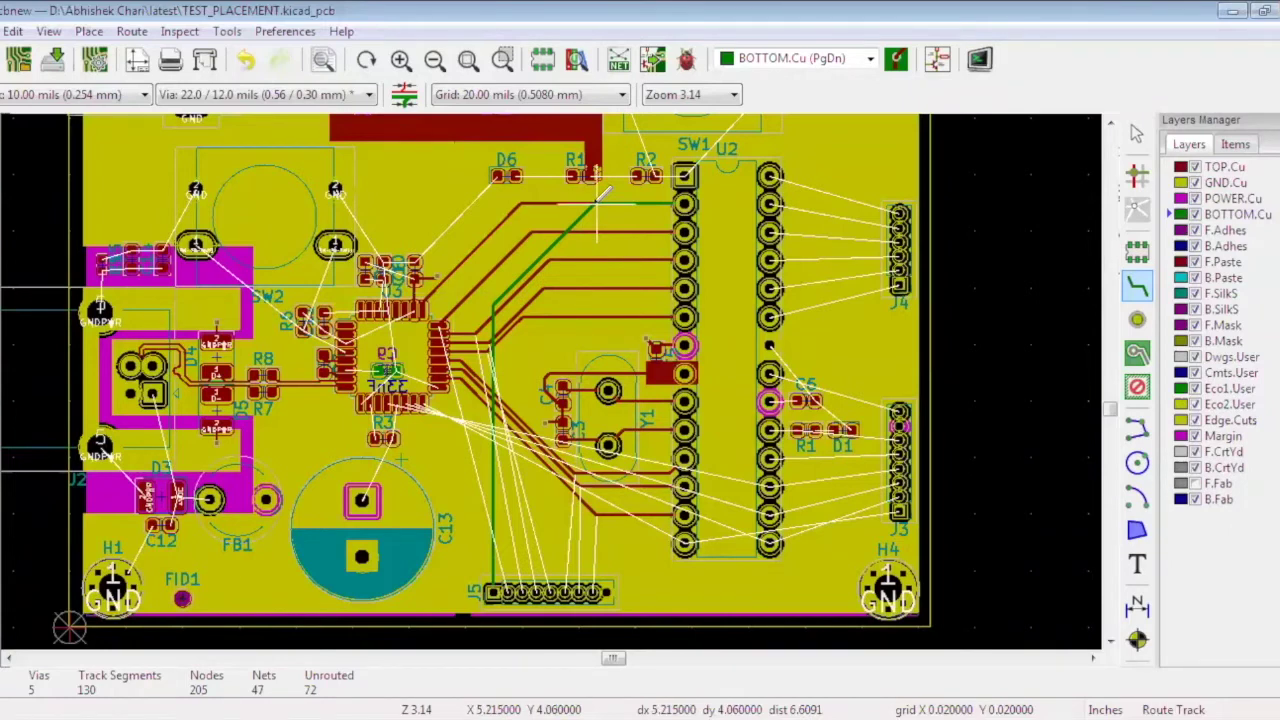
click(597, 200)
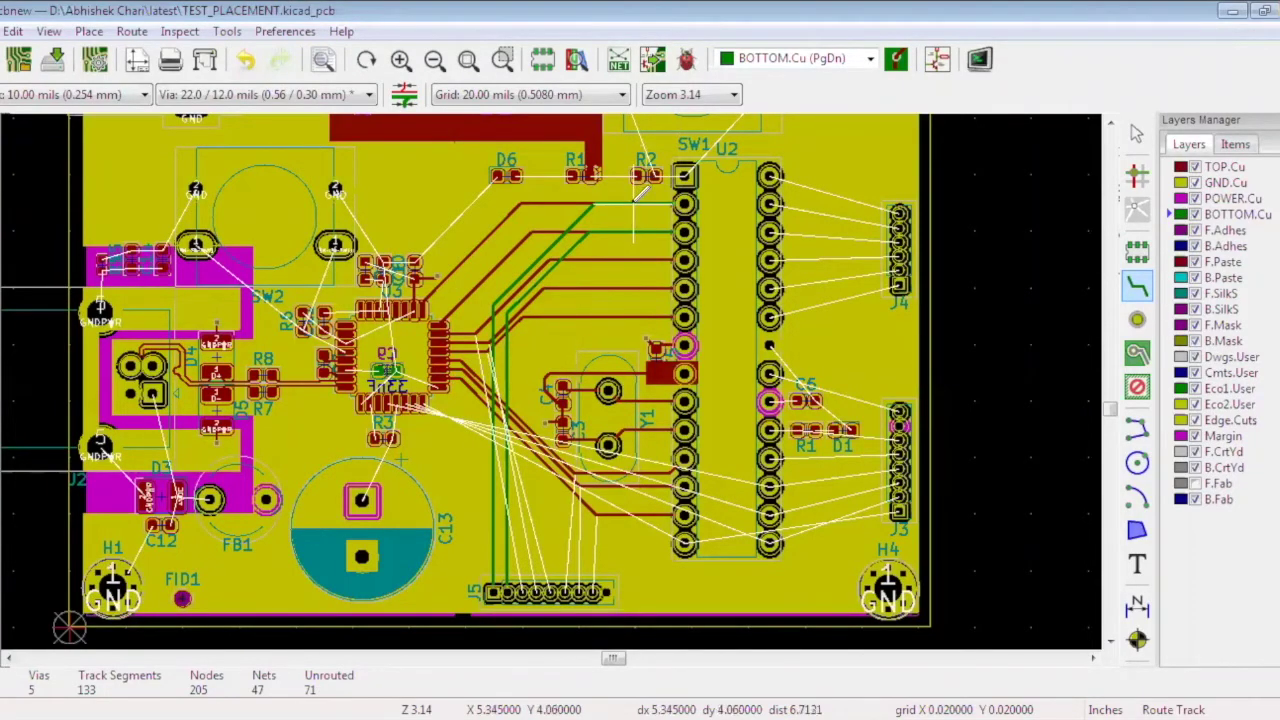
scroll(638, 195, up, 2)
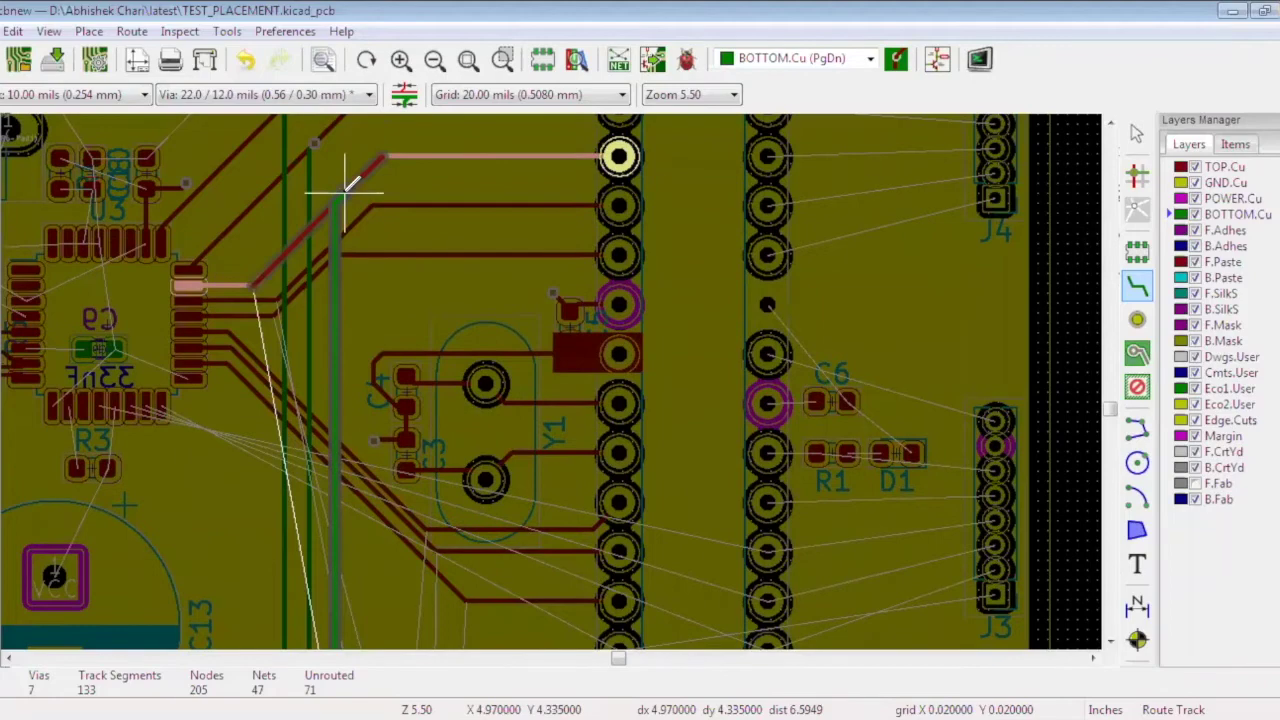
scroll(345, 180, down, 2)
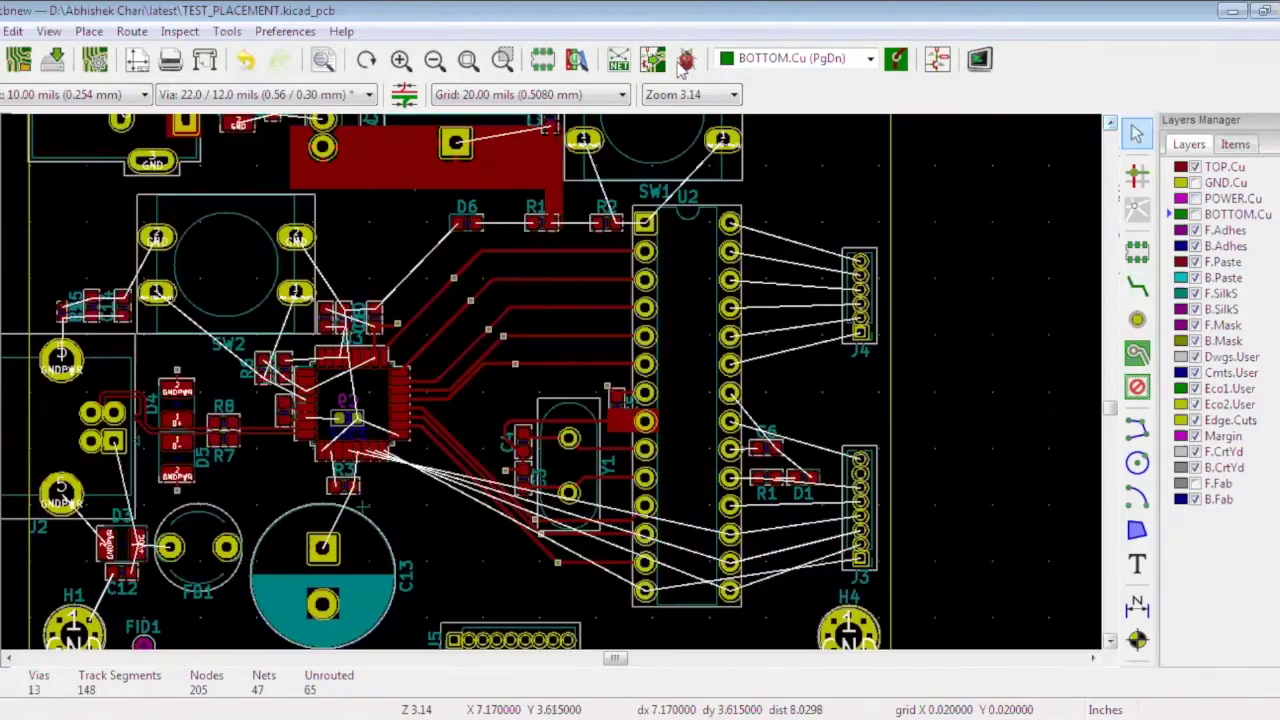
Zoom out to the whole board and fill all copper zones with B
click(435, 62)
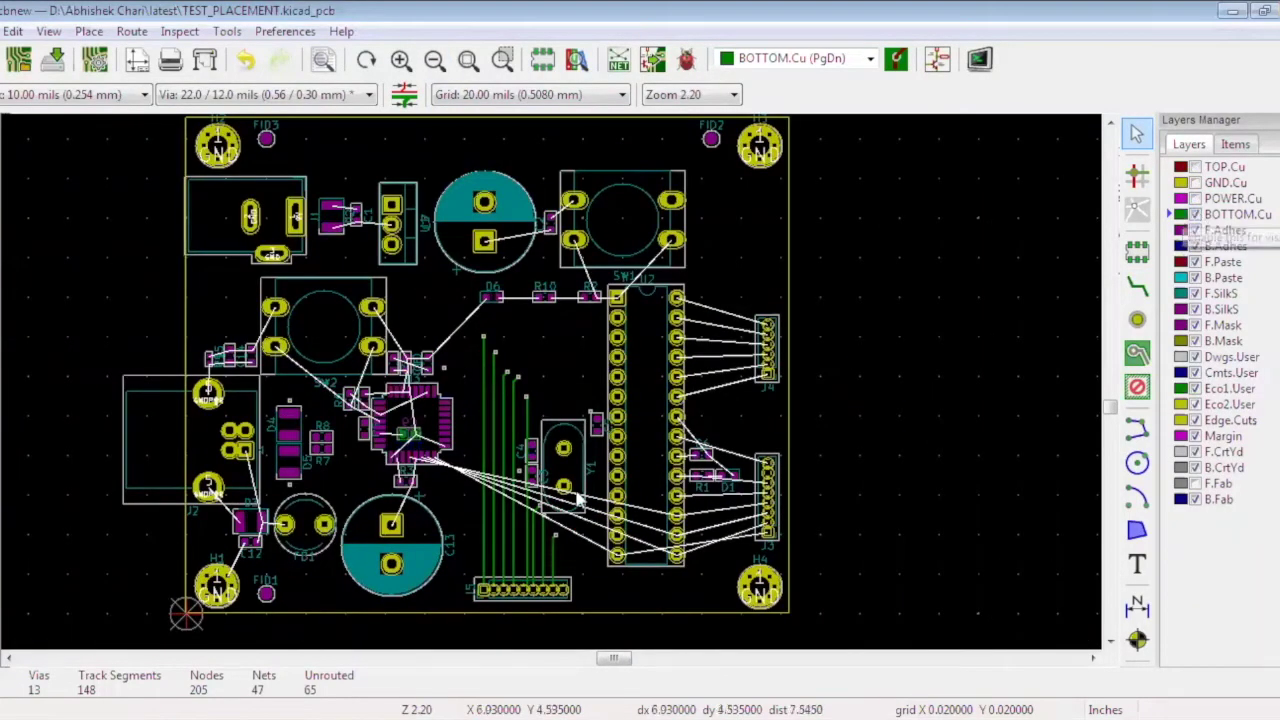
key(b)
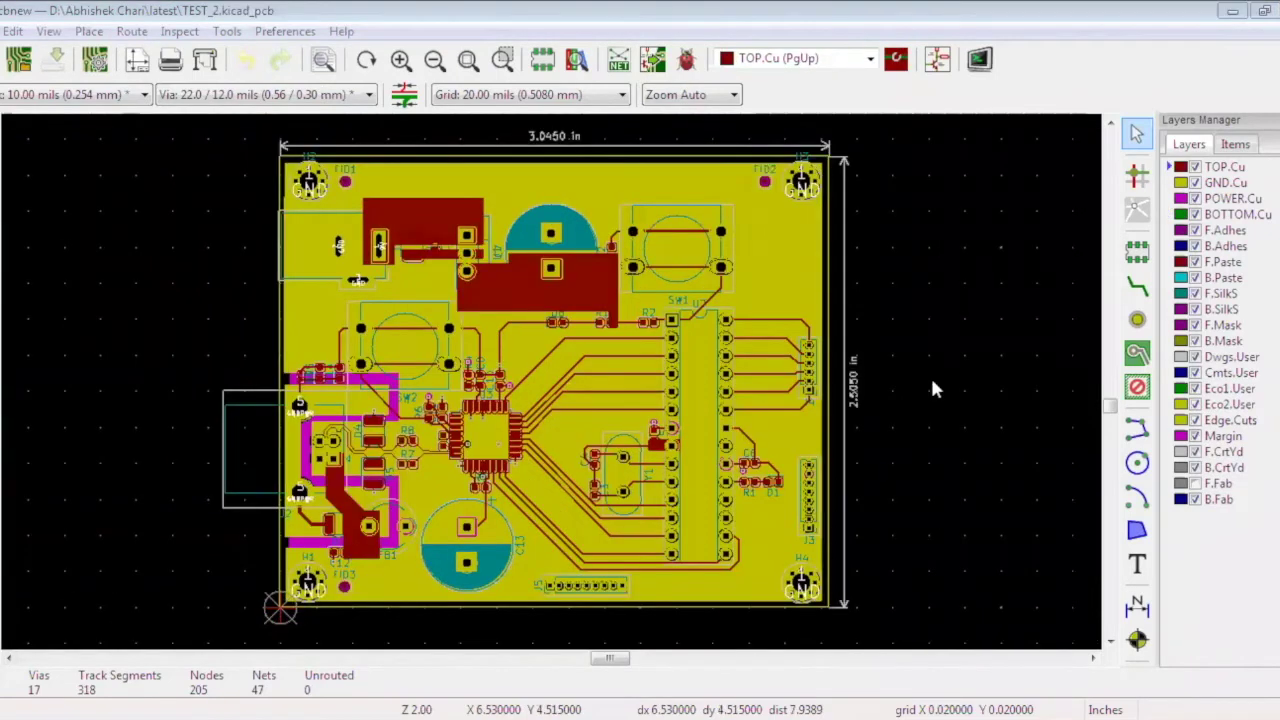
Inspect the routed board from FID1/FID2 down to C13, J5, H1, H4, then make BOTTOM.Cu active
click(400, 61)
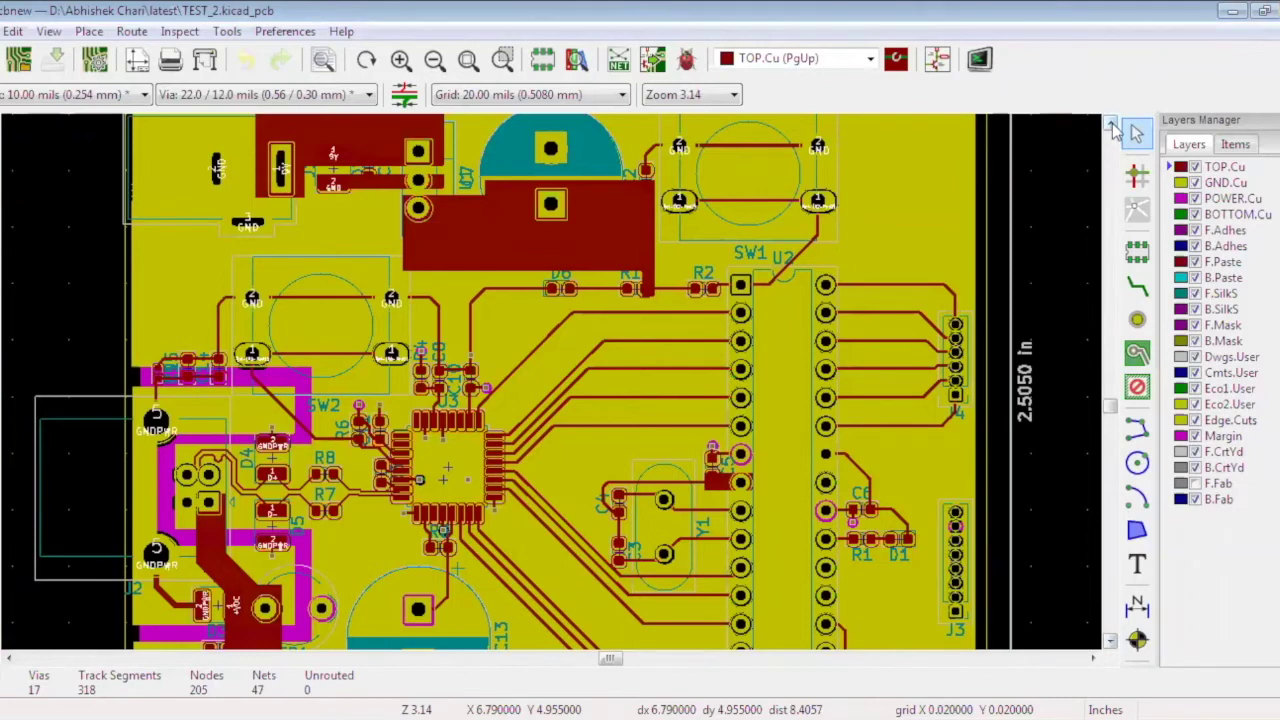
click(1111, 124)
click(1111, 124)
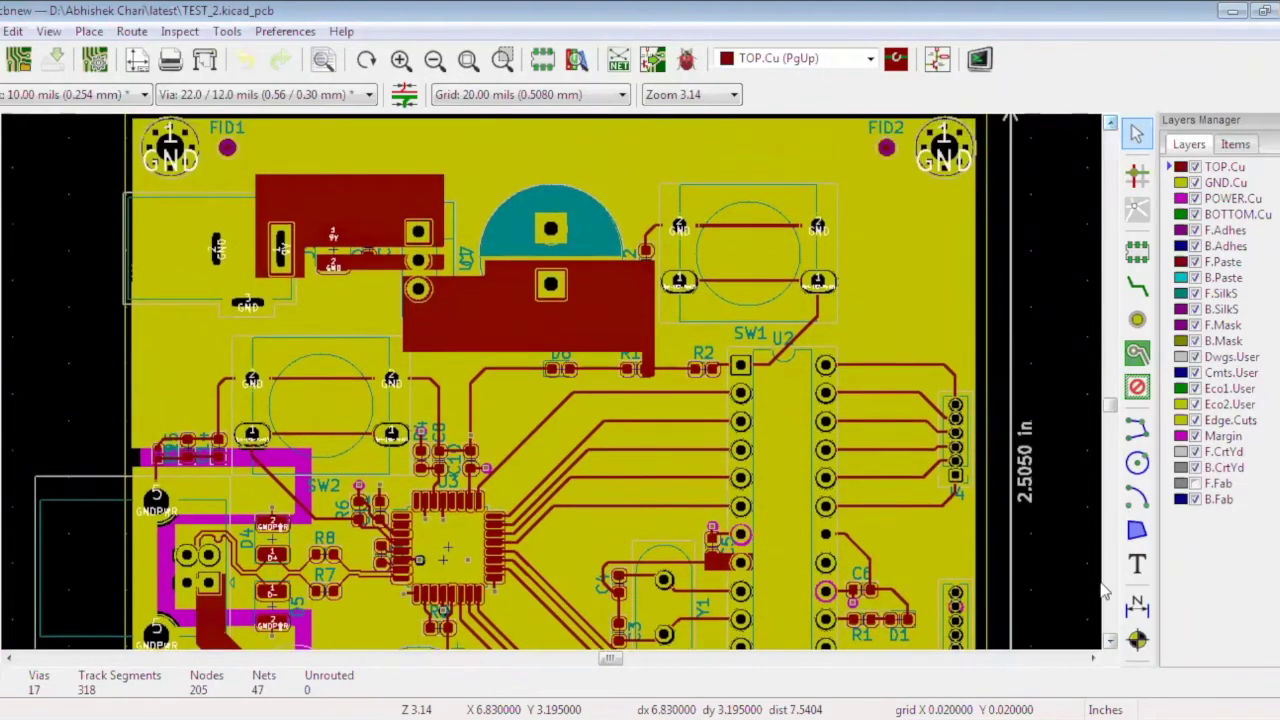
click(1111, 644)
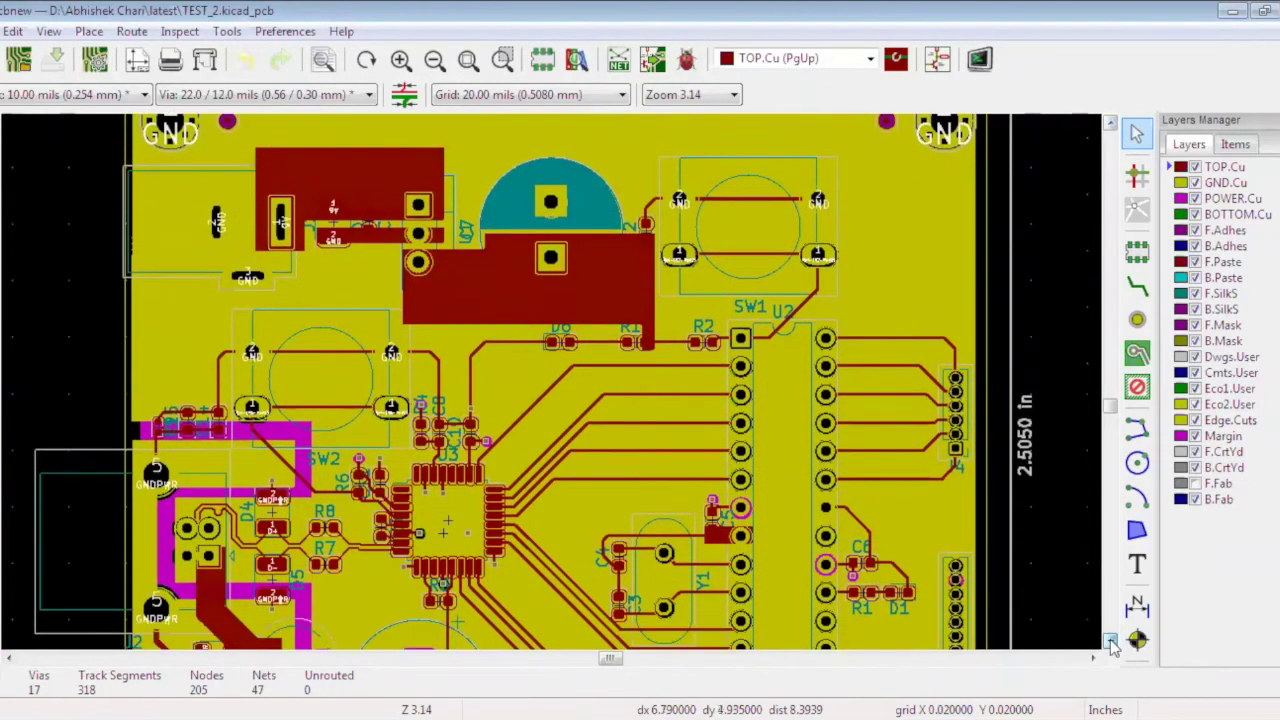
click(1111, 644)
click(1111, 644)
click(1111, 644)
click(1111, 644)
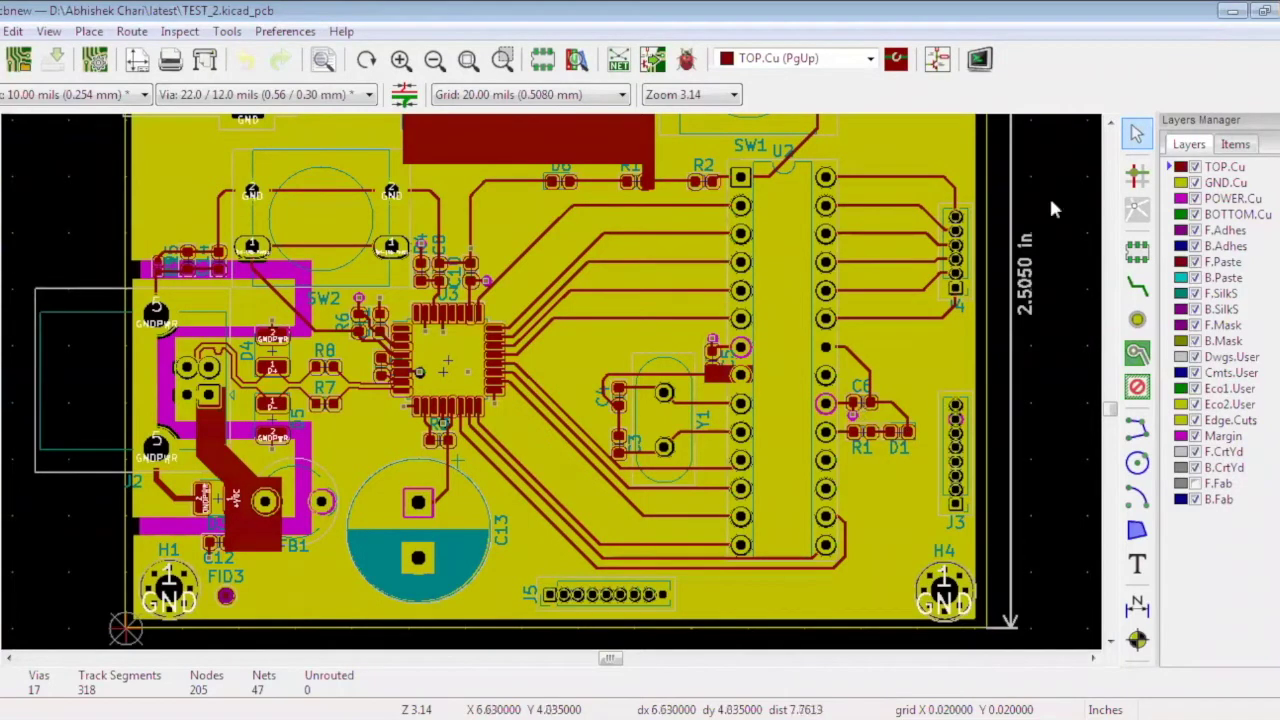
click(1181, 216)
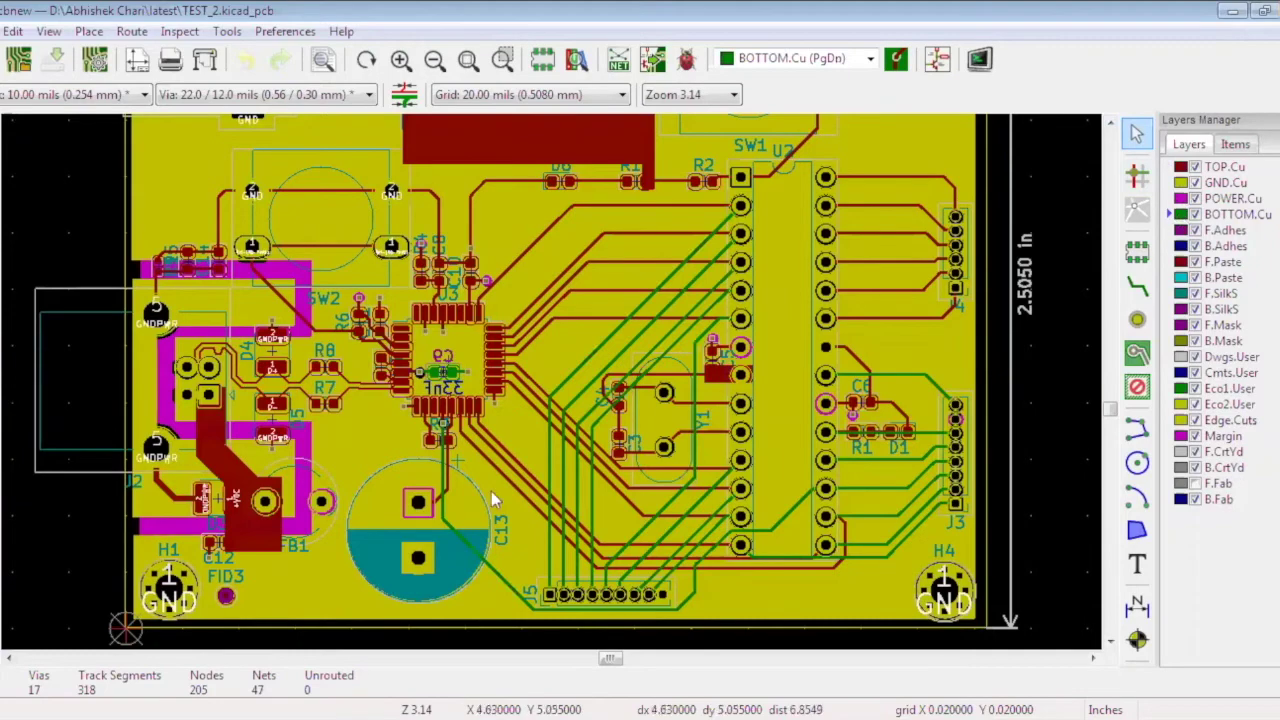
Scroll the view past FID1 and FID2 until U3 and R6, R7, R8 are visible
click(1110, 125)
click(1110, 125)
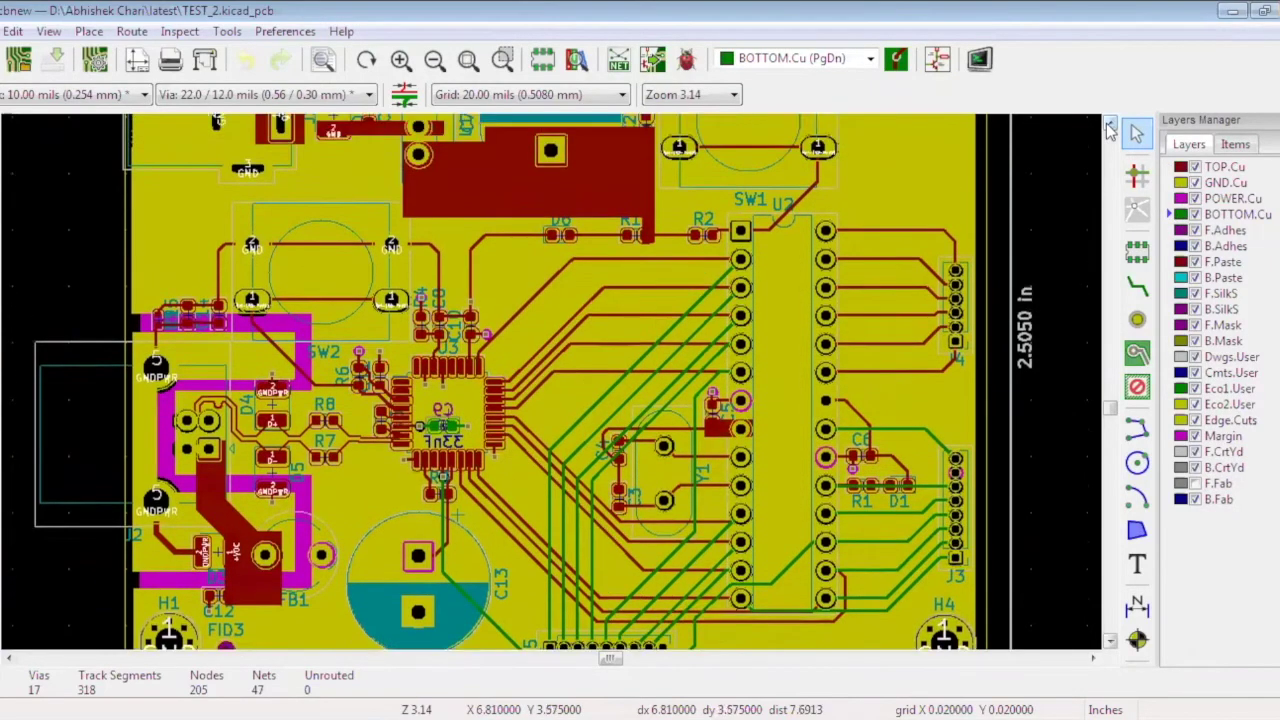
click(1110, 125)
click(1110, 125)
click(1110, 125)
click(1110, 125)
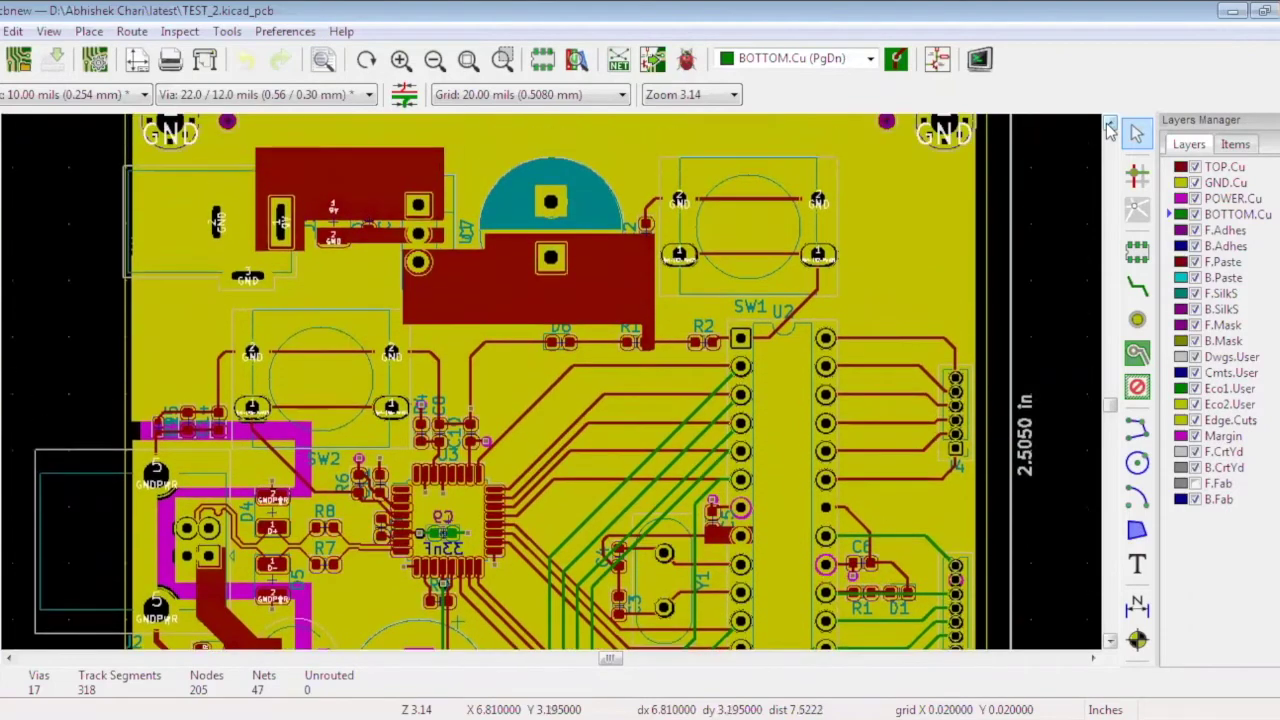
click(1110, 125)
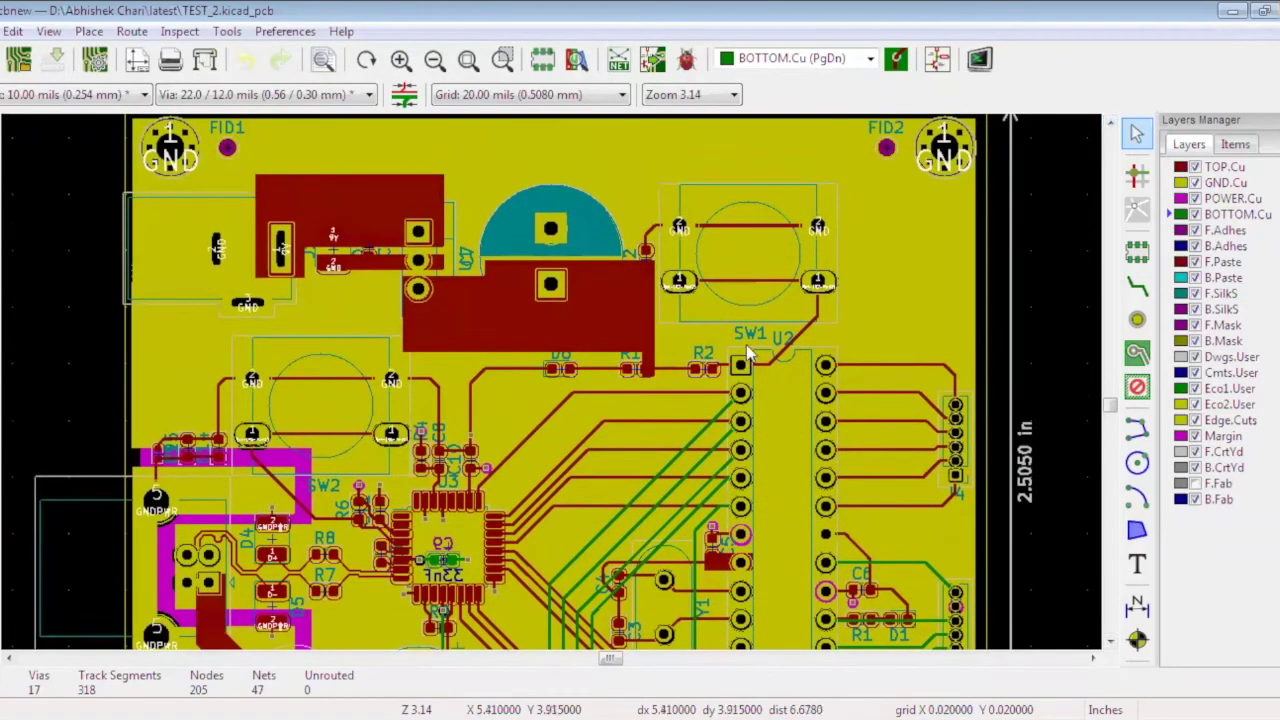
scroll(483, 463, down, 3)
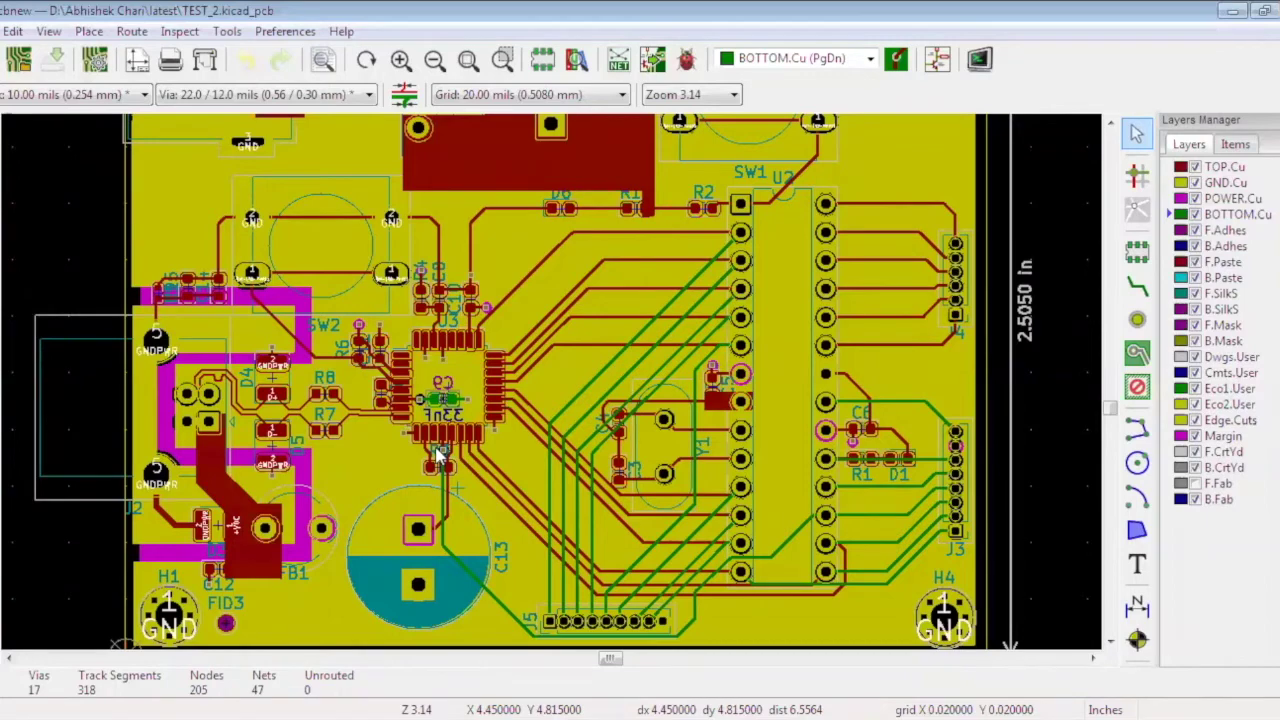
scroll(492, 385, up, 2)
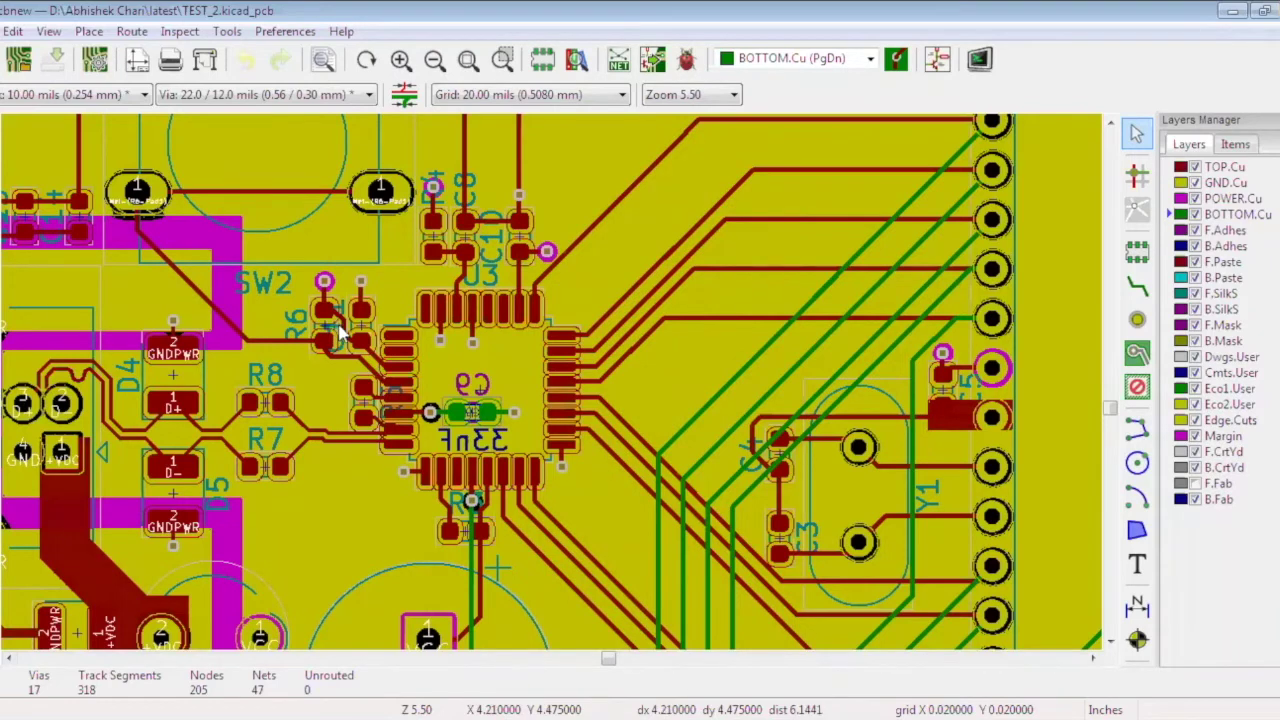
Pick the C11 reference from among the R6 pads, rotate it 90 degrees and set it down
click(341, 333)
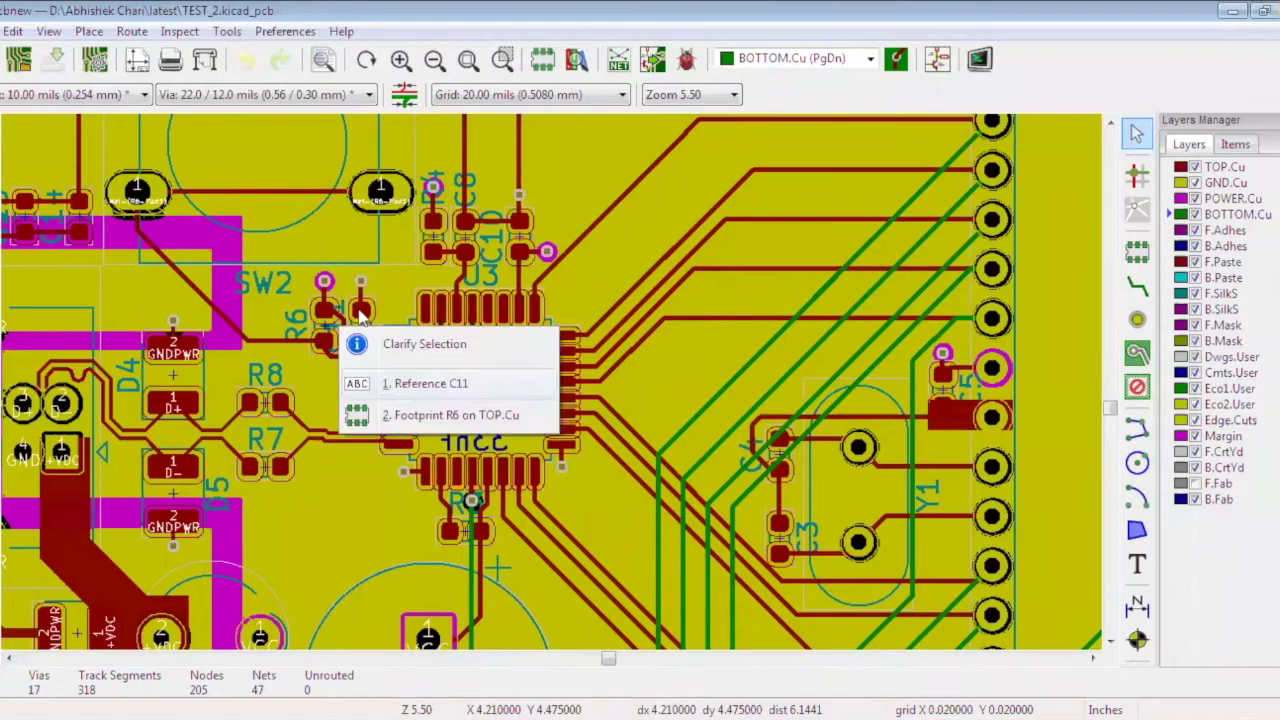
click(399, 393)
key(m)
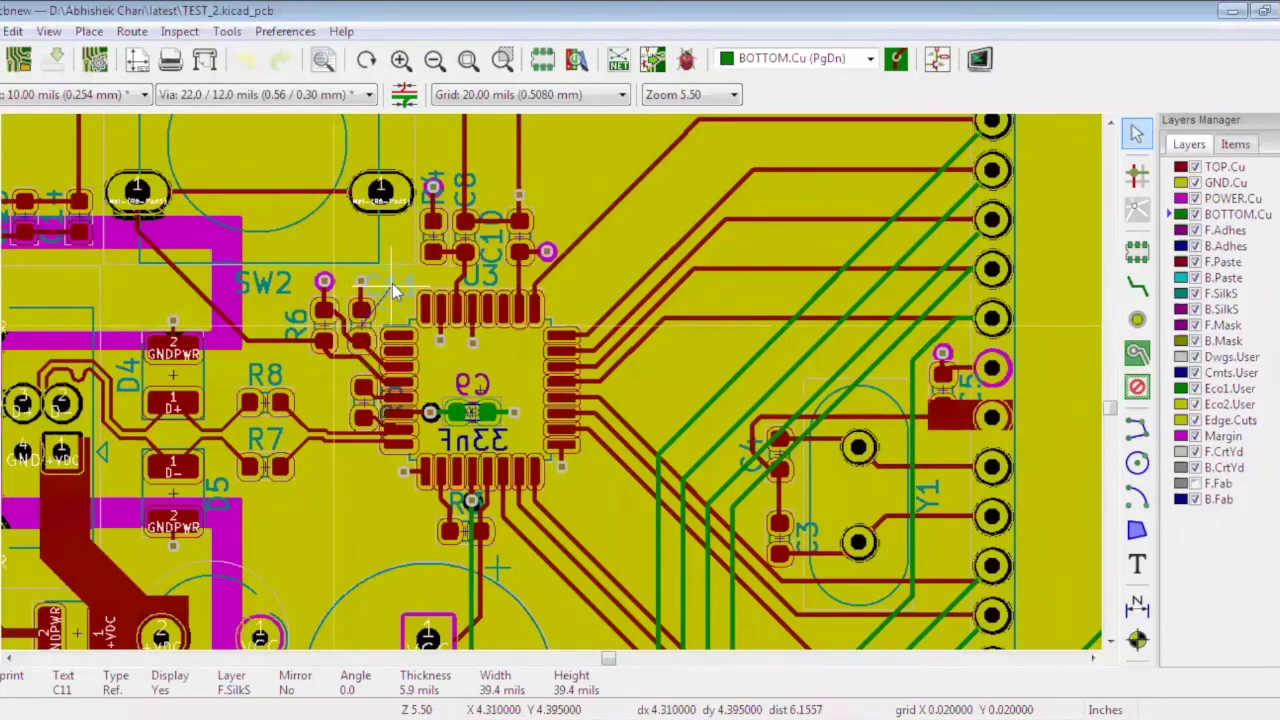
key(r)
click(364, 268)
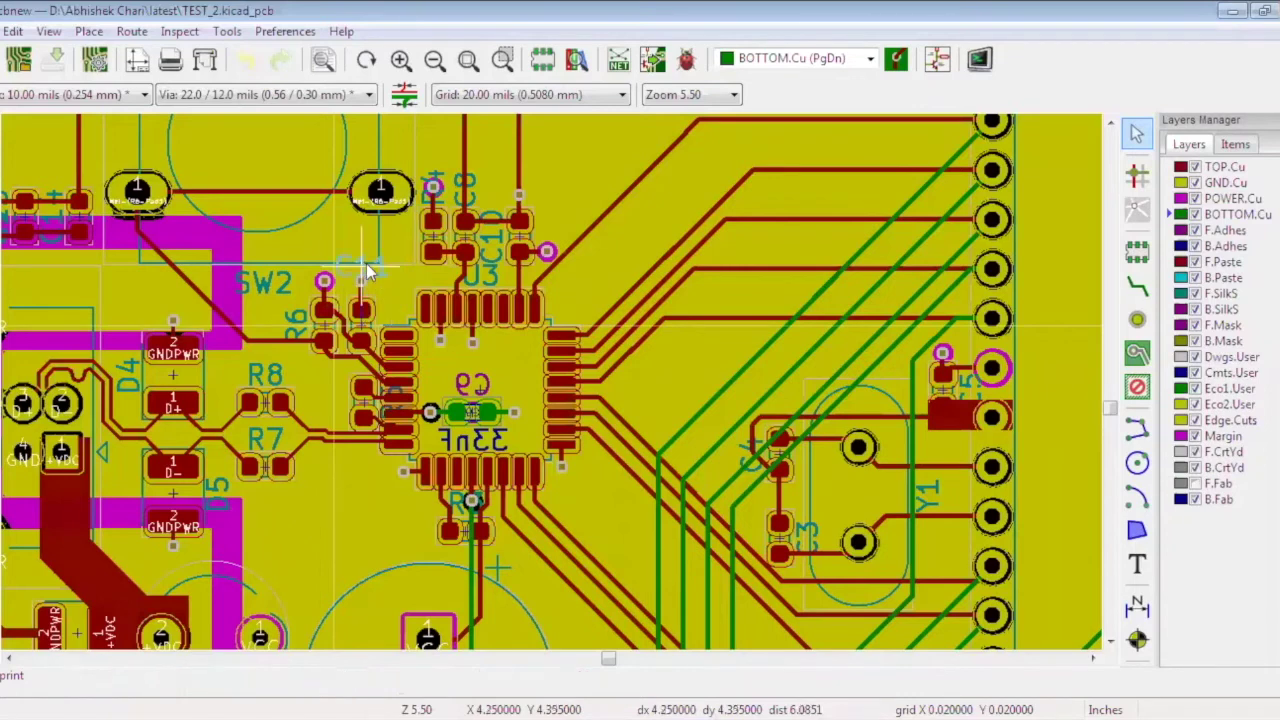
Reposition the C11 label beside its capacitor between SW2 and U3
click(364, 263)
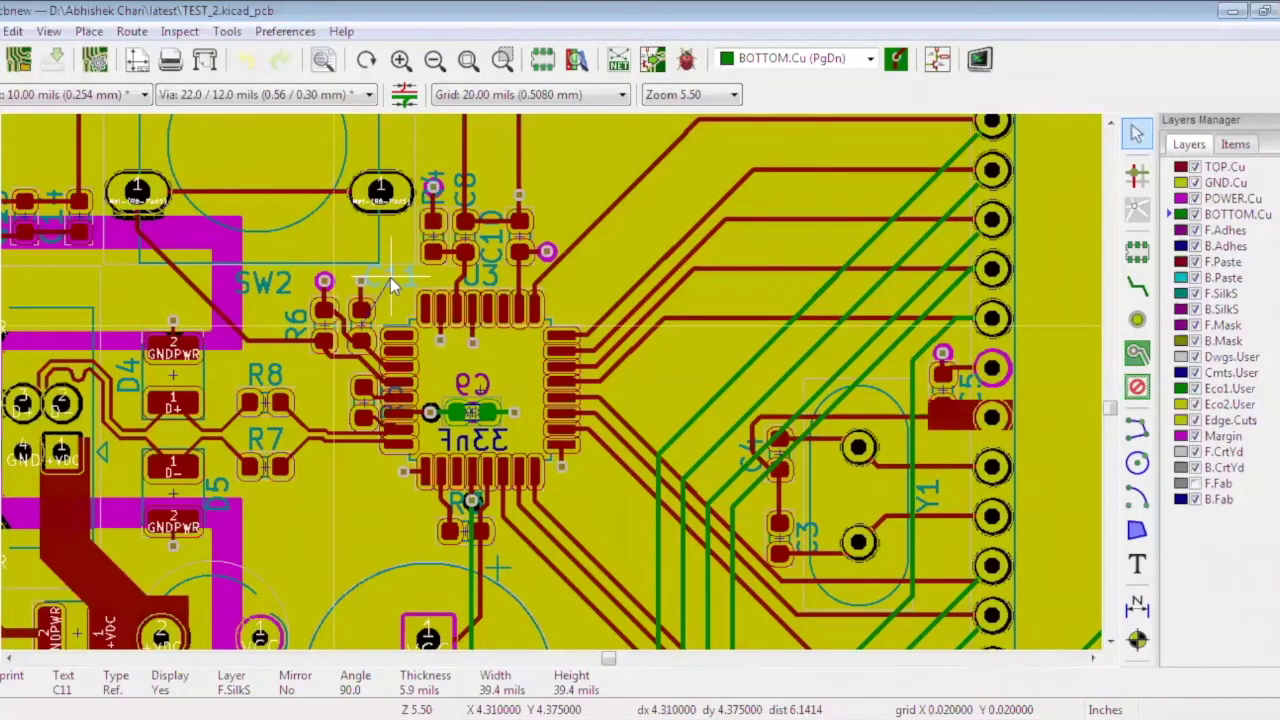
click(387, 274)
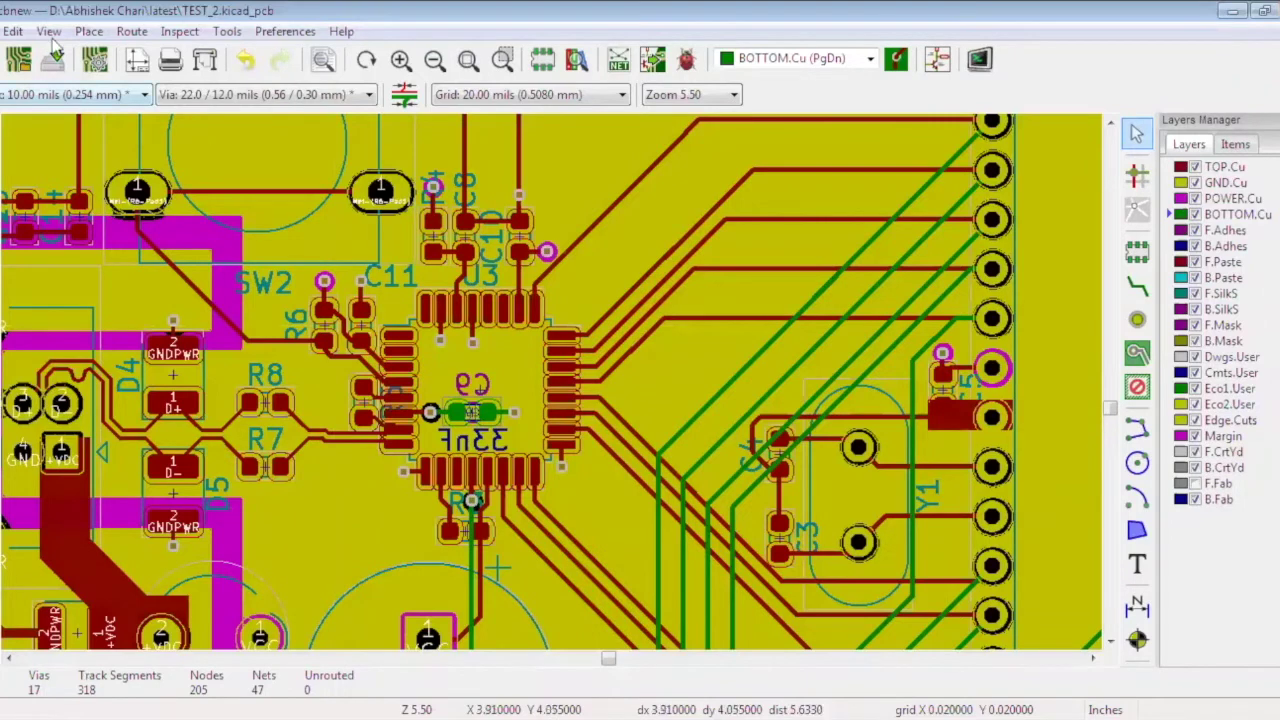
click(14, 33)
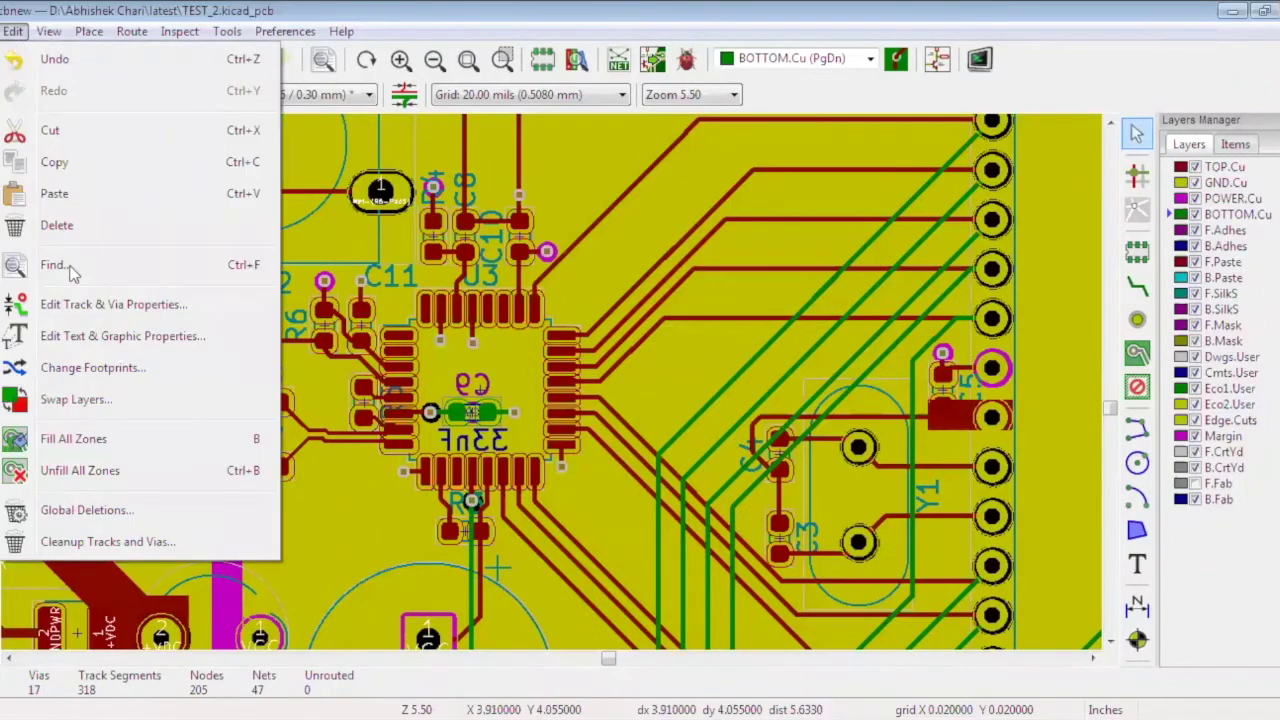
Put all footprint references on F.SilkS at 30 × 30 mil with 6 mil thickness
click(99, 338)
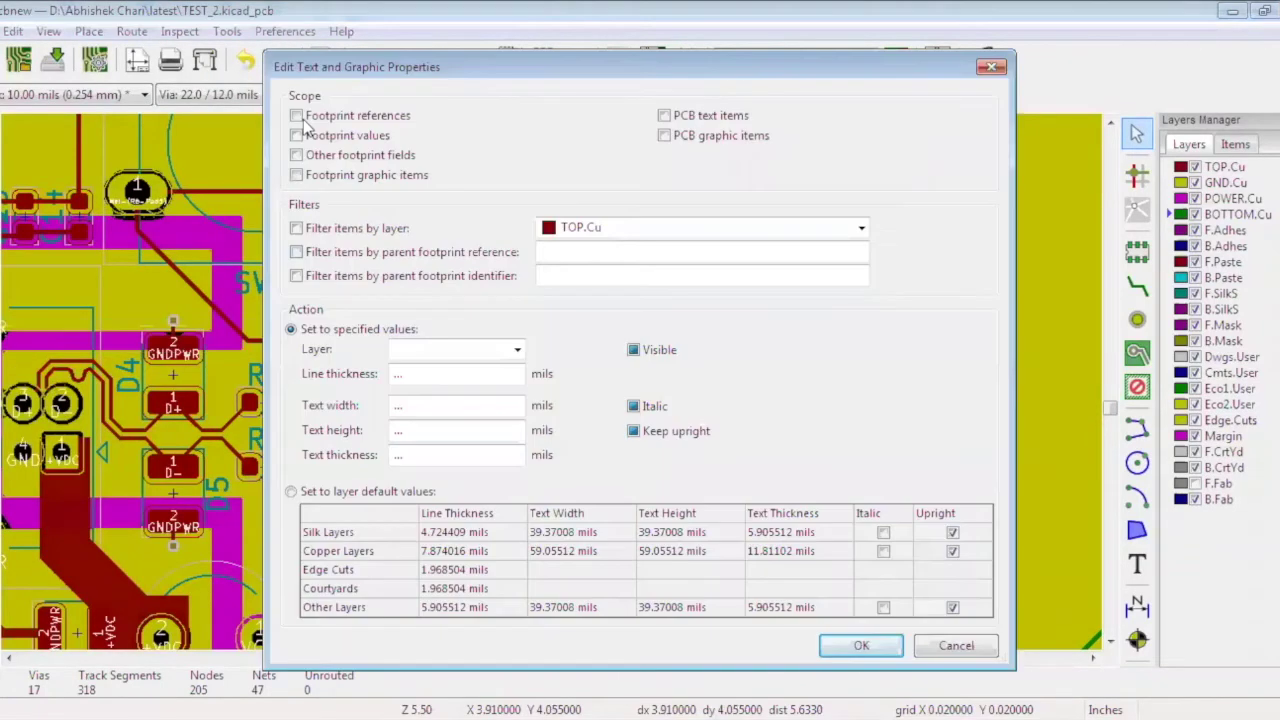
click(297, 116)
click(515, 352)
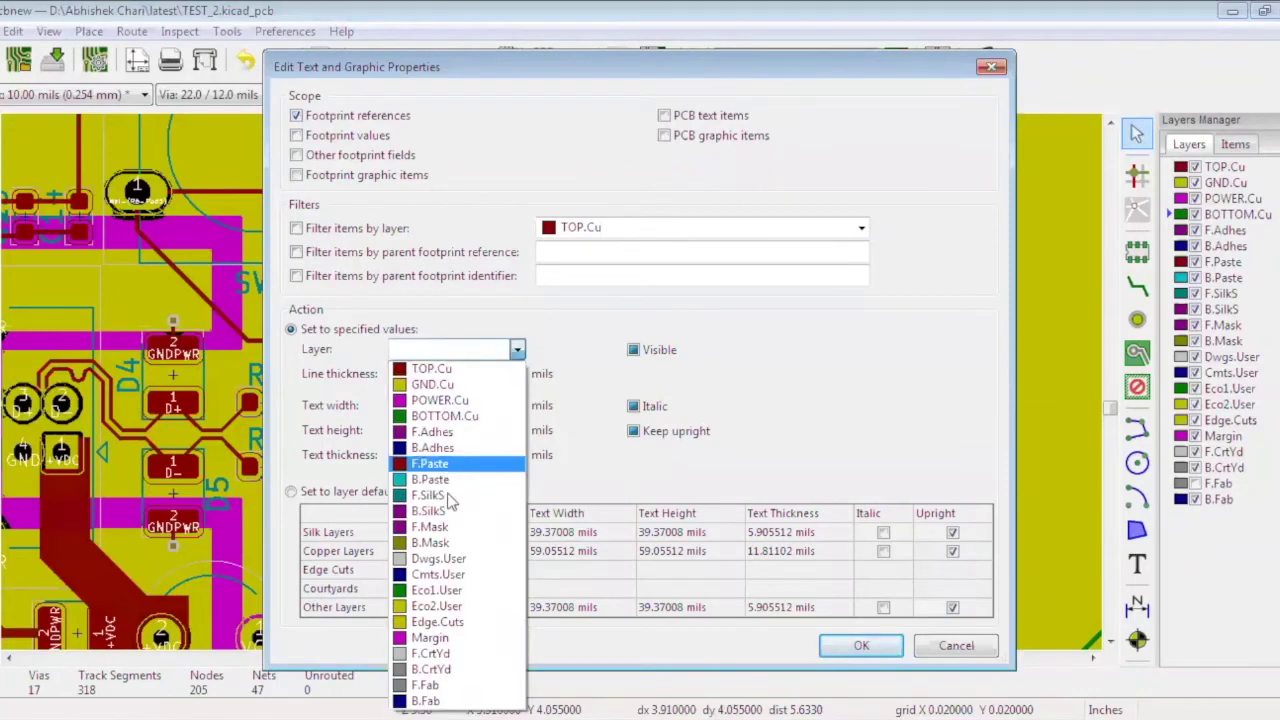
click(443, 497)
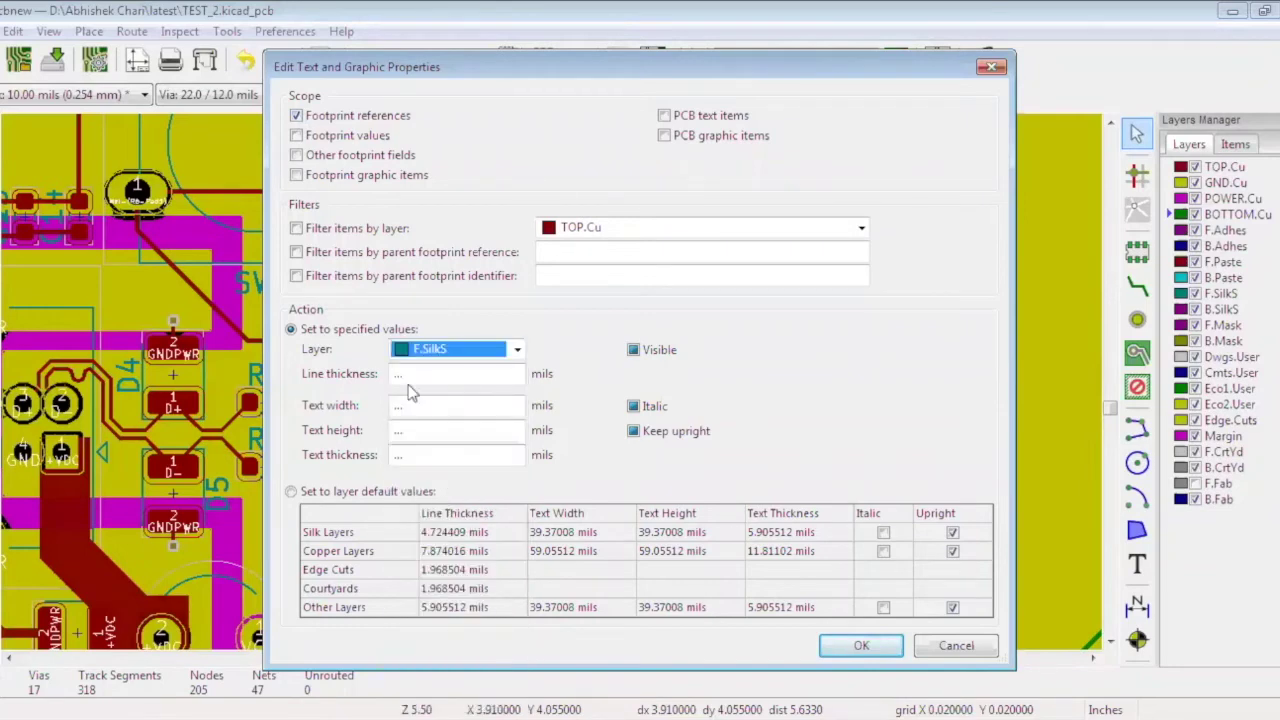
click(455, 455)
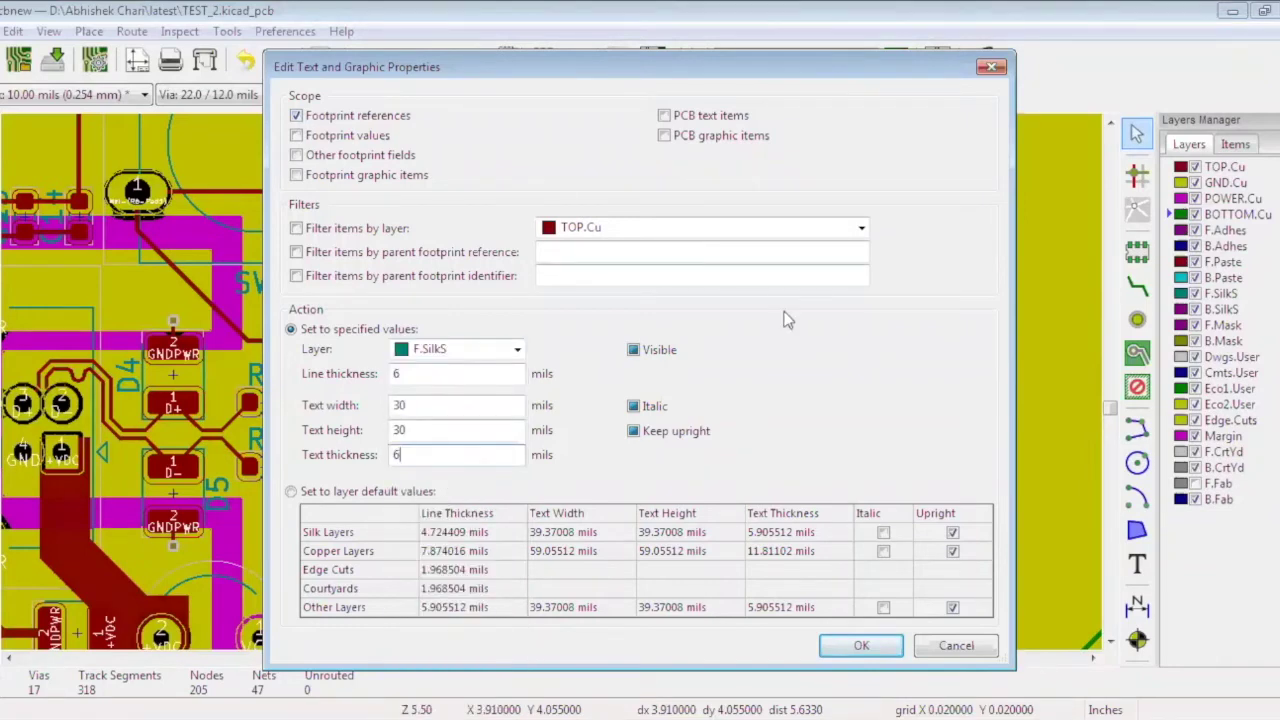
click(857, 647)
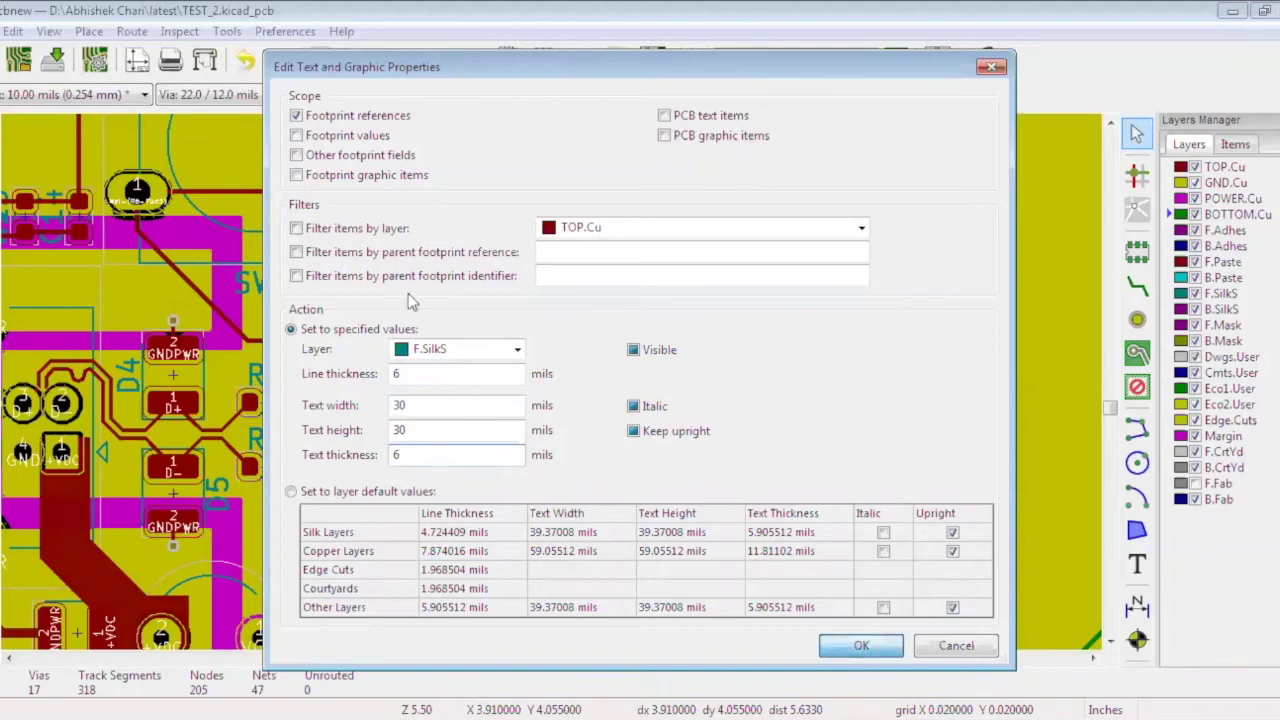
key(Return)
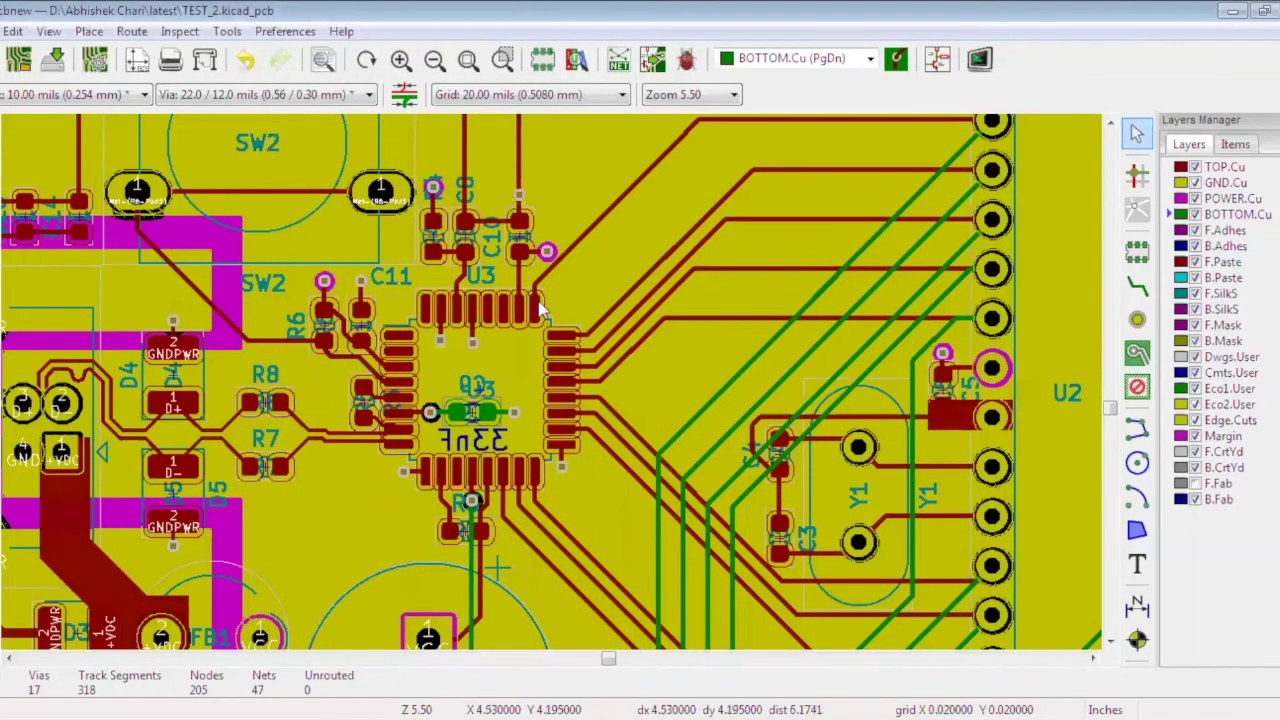
Move the resized C11 reference just above its capacitor
click(391, 280)
key(m)
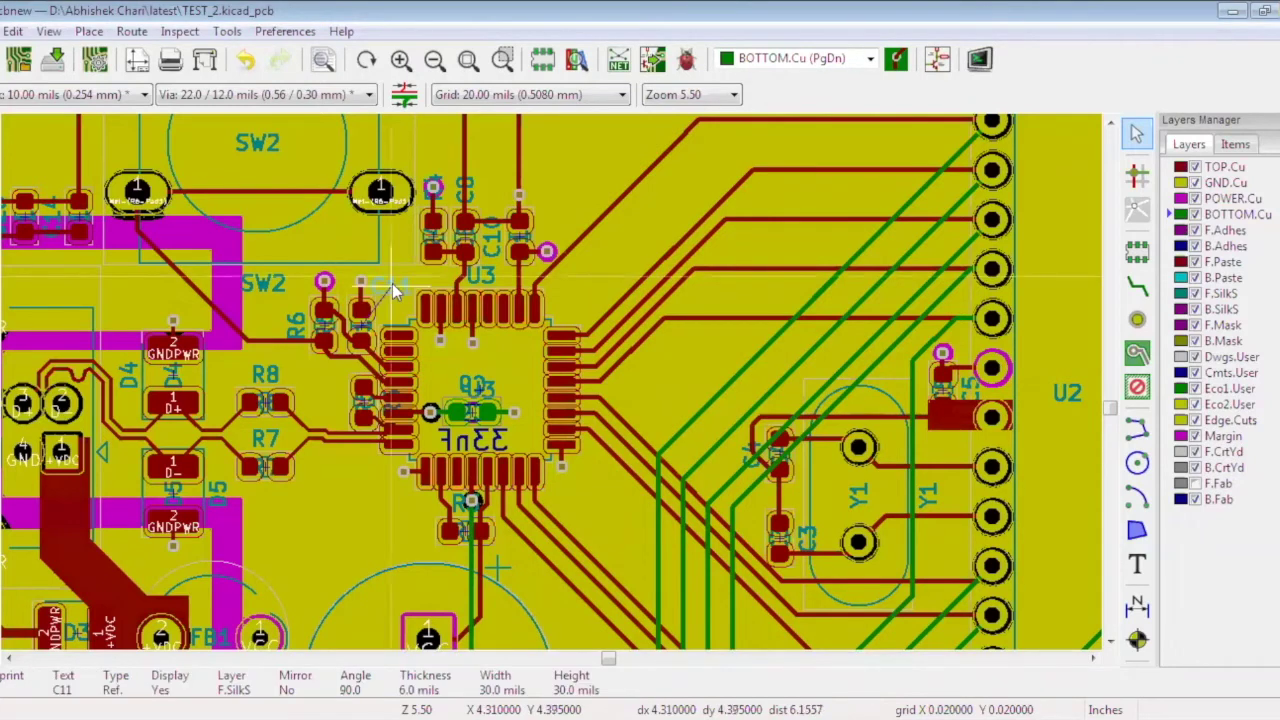
click(392, 283)
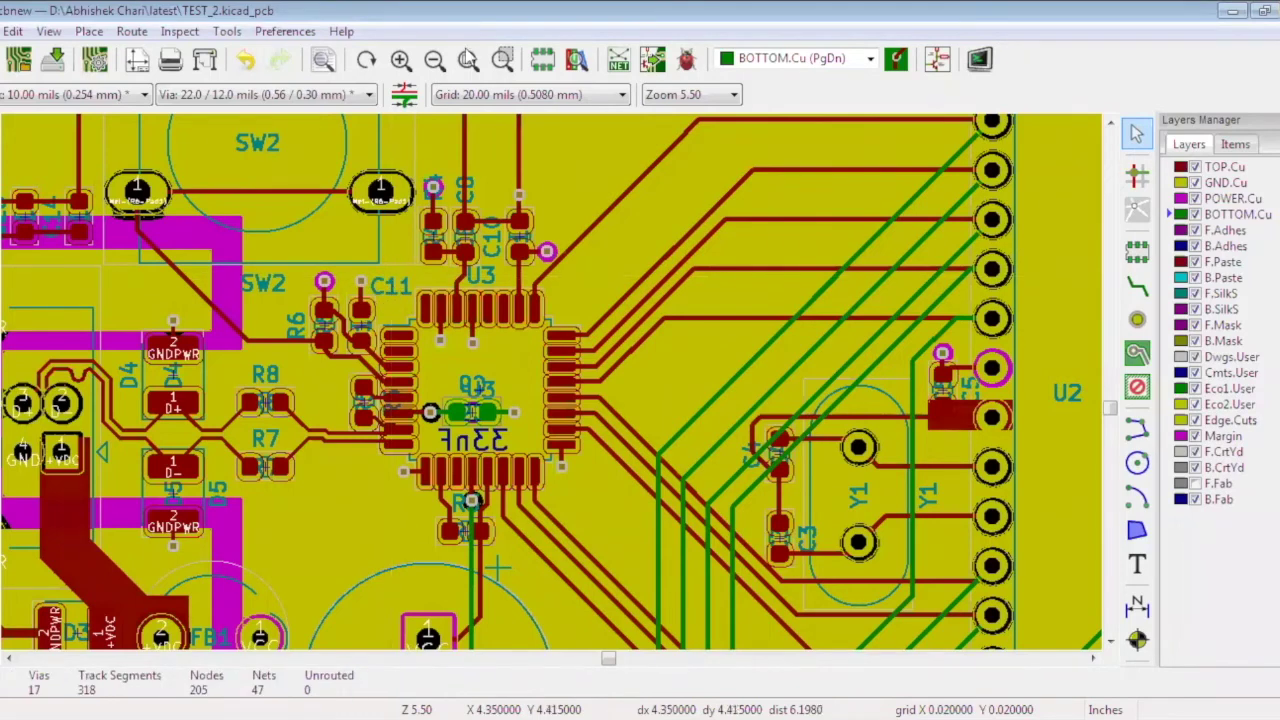
Zoom in to check U3's pad labels, then zoom back out
click(401, 62)
key(F1)
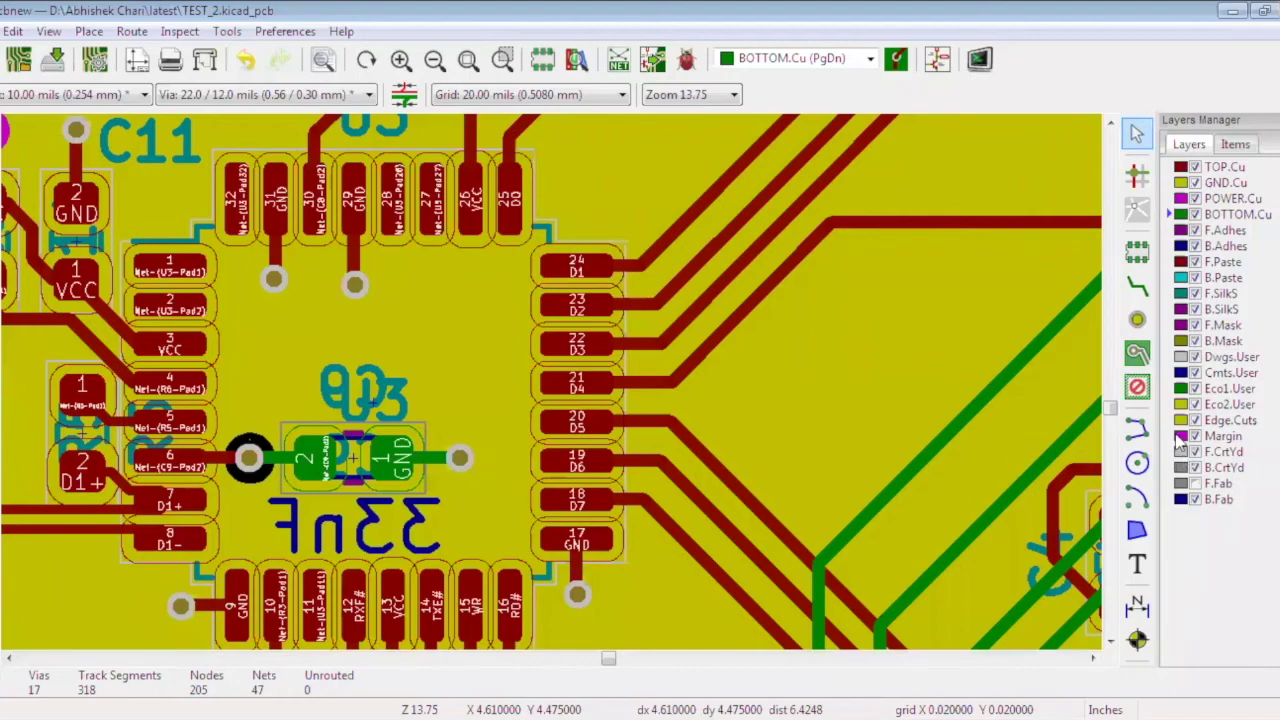
click(435, 62)
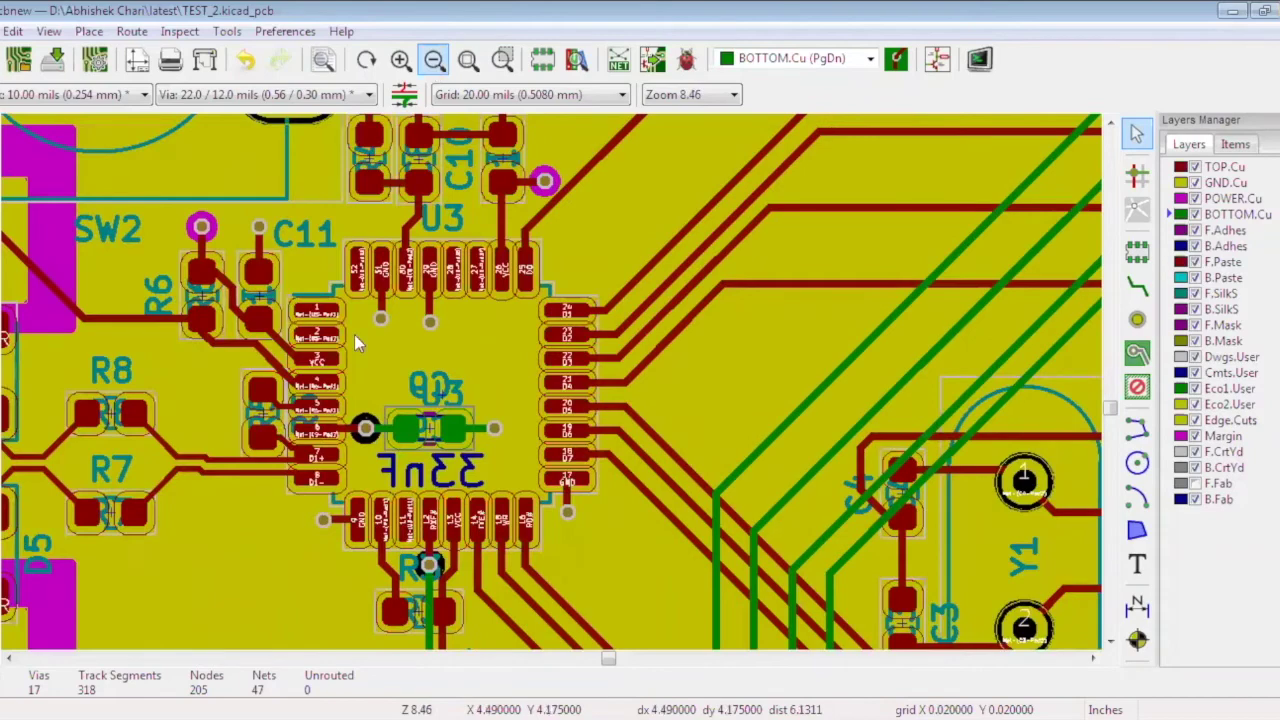
click(435, 62)
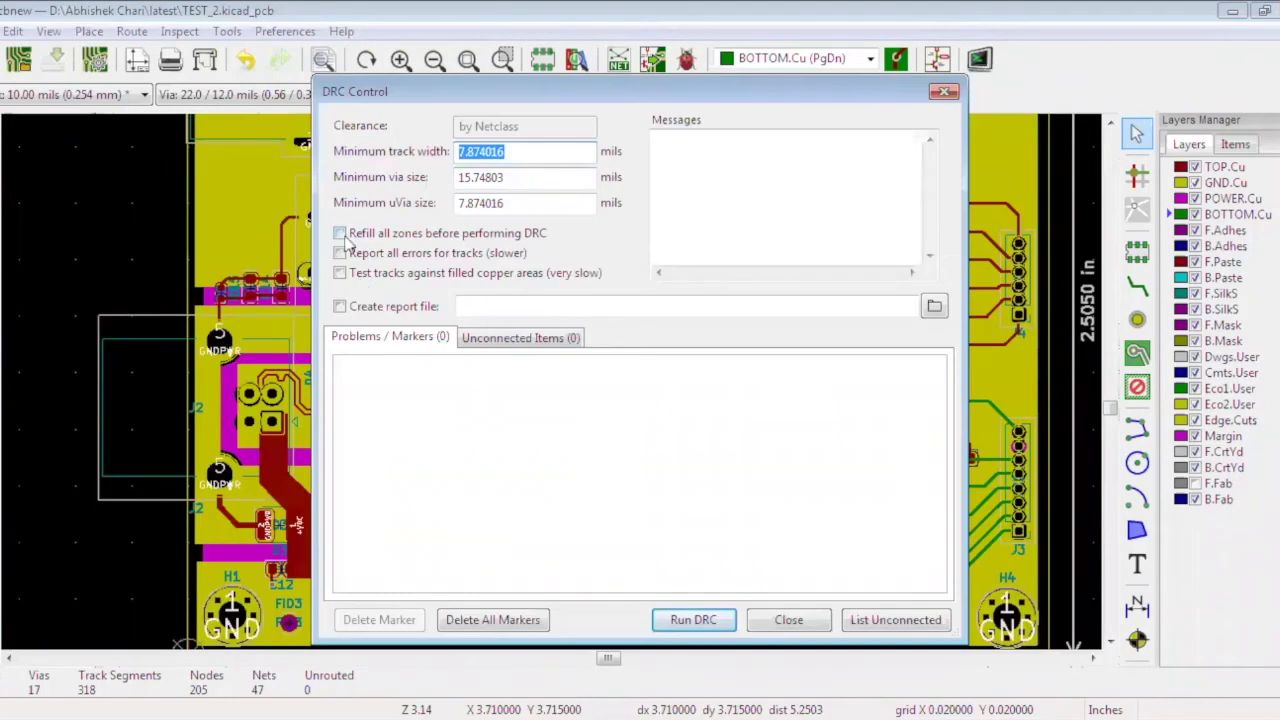
Run DRC with a report saved as TEST_2.rpt, continuing without refilling zones
click(340, 307)
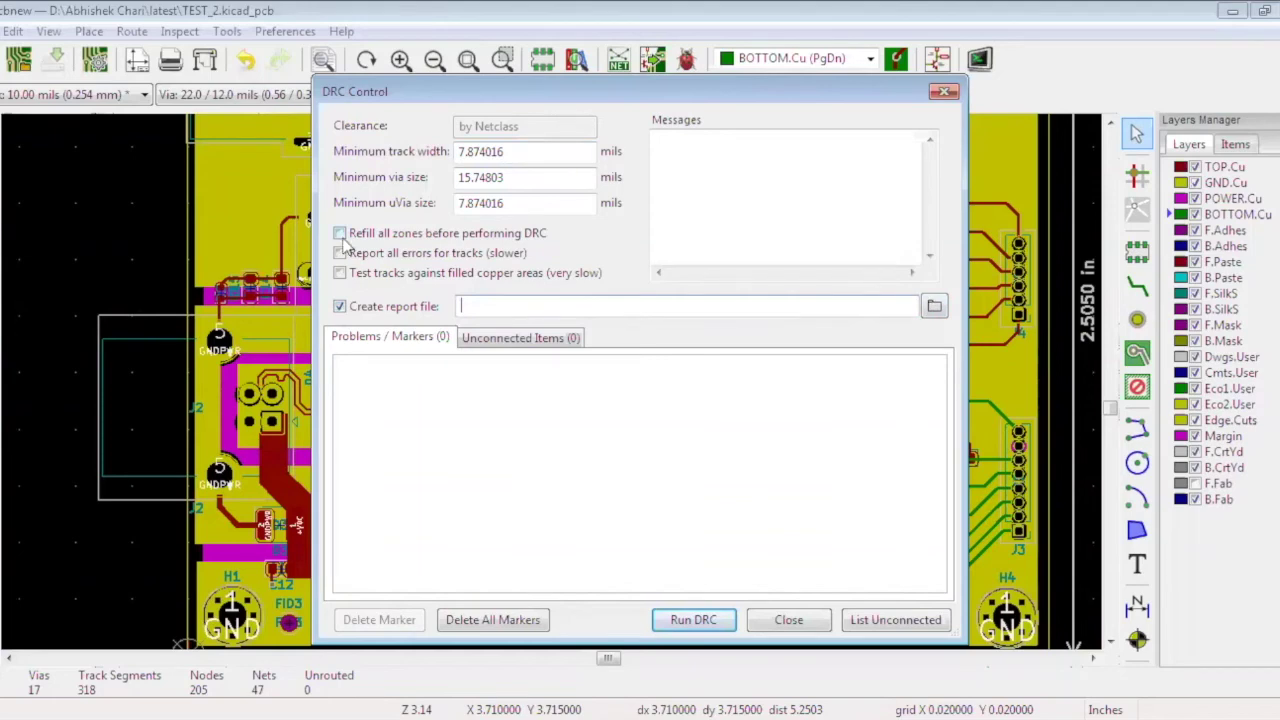
click(707, 623)
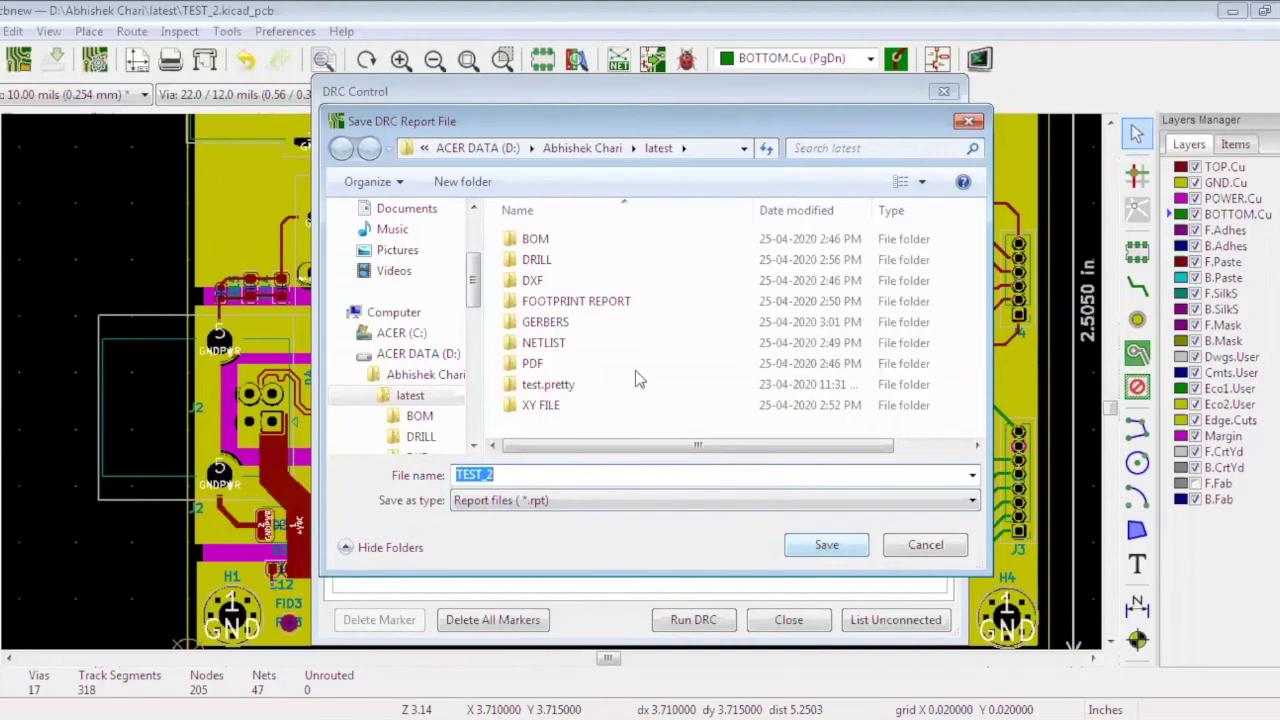
key(Return)
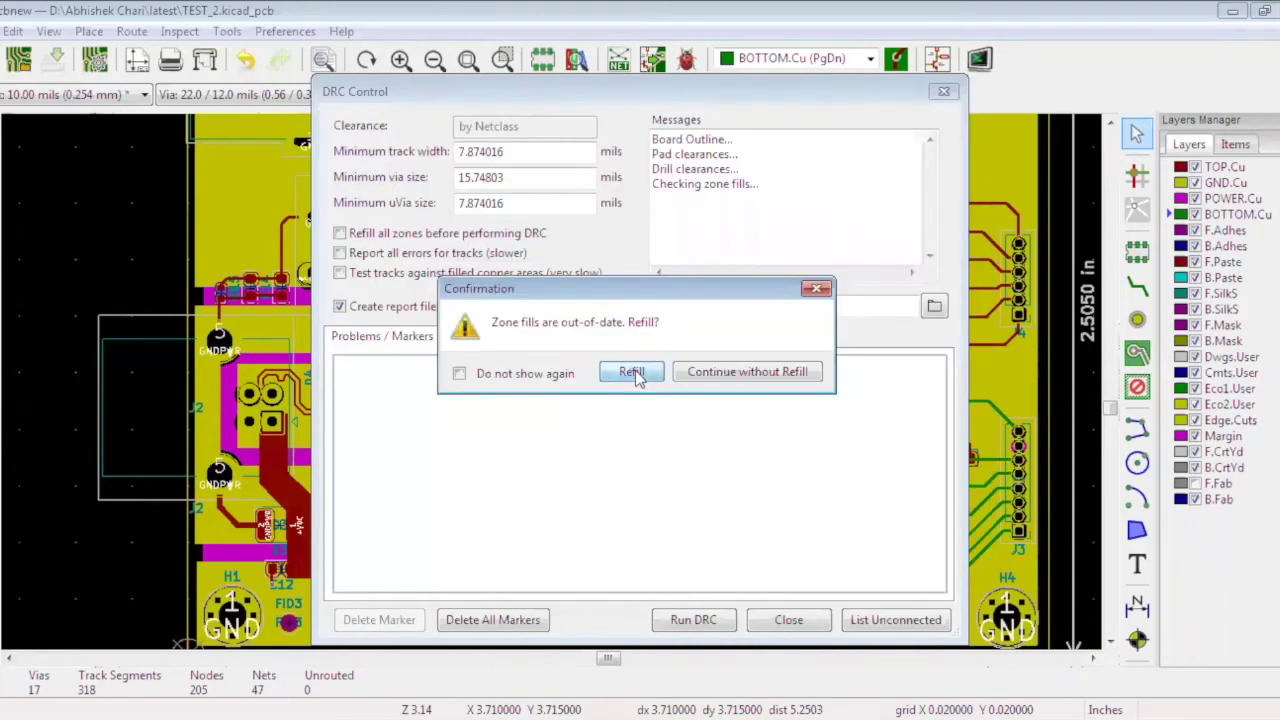
click(798, 377)
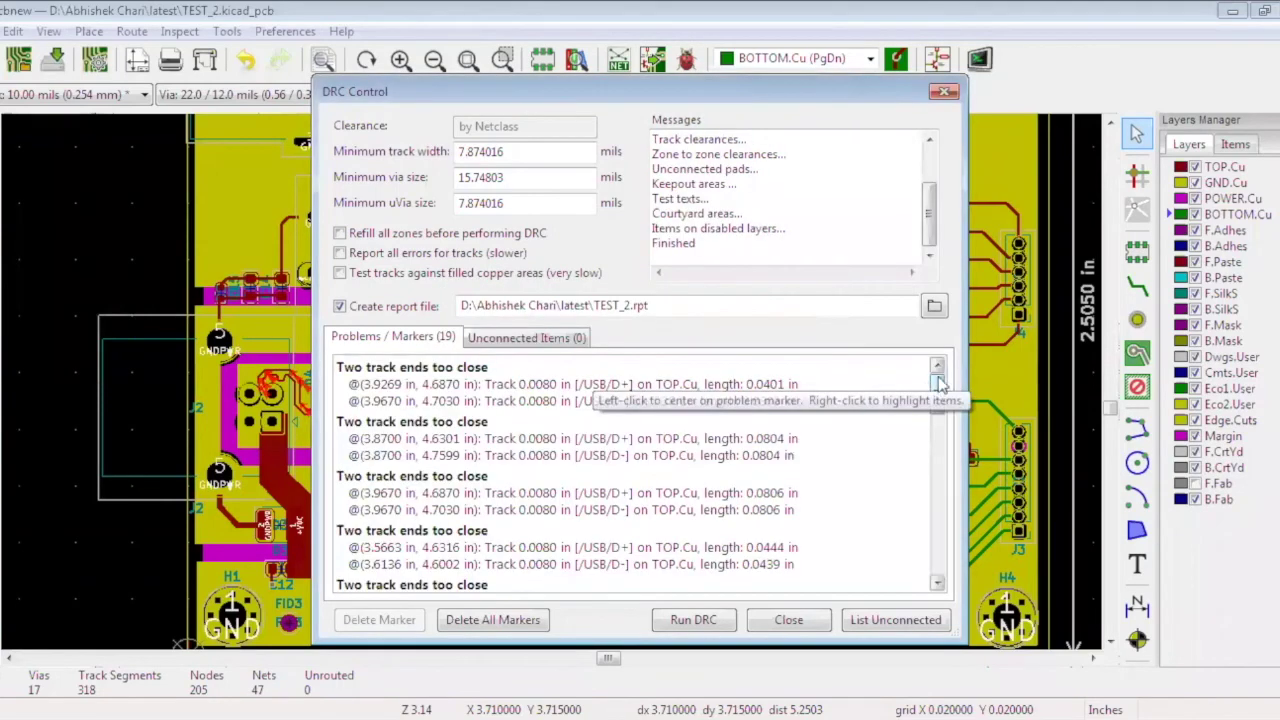
Jump to the first USB D+/D- clearance marker and close DRC Control to inspect it
click(445, 380)
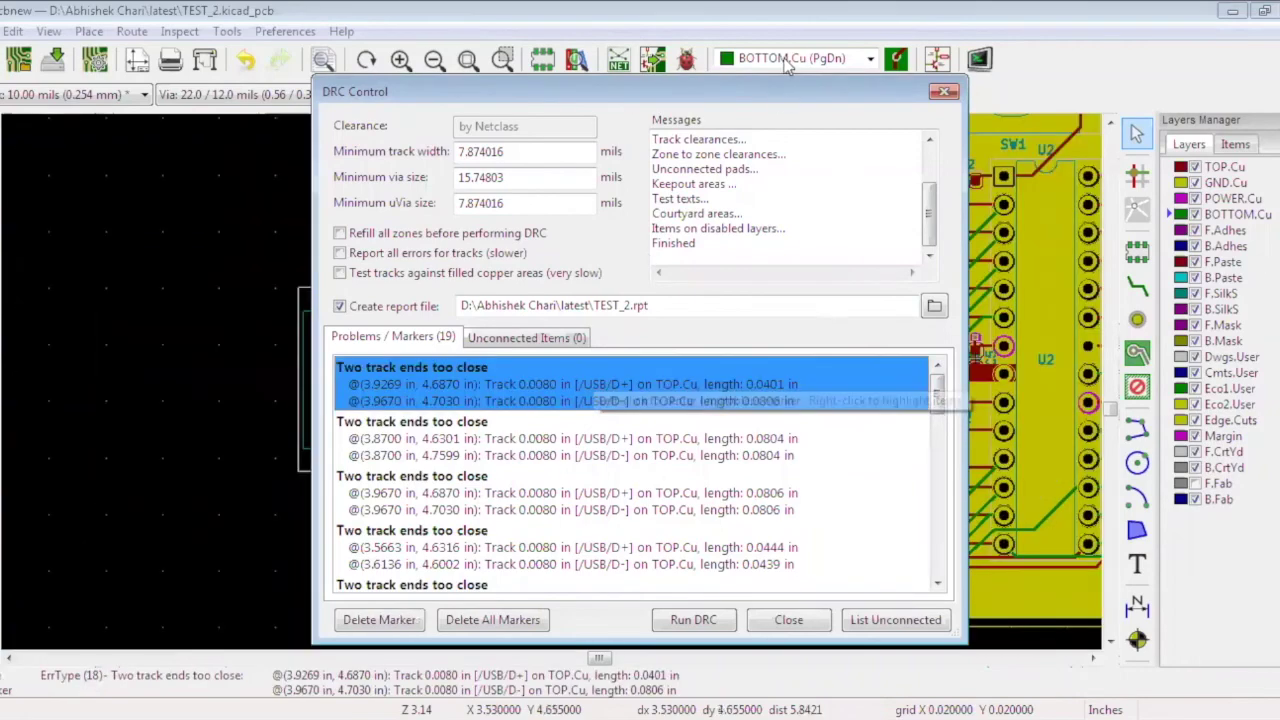
click(944, 91)
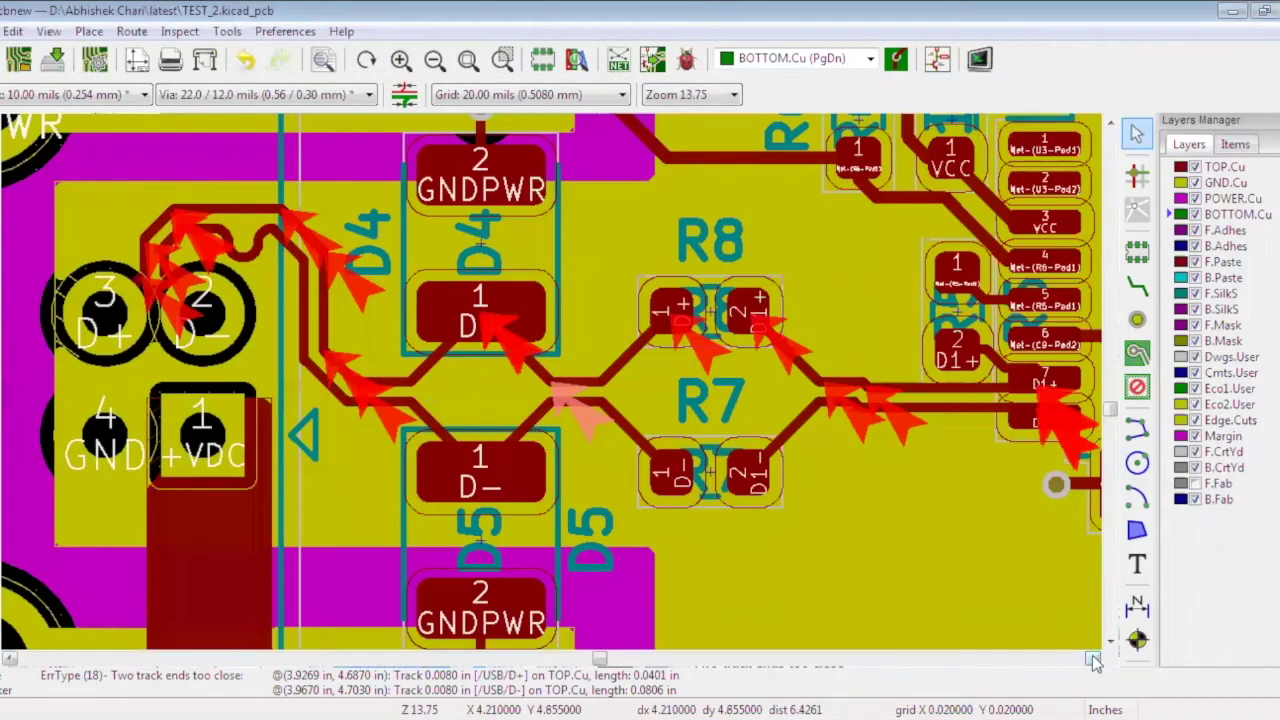
click(1093, 662)
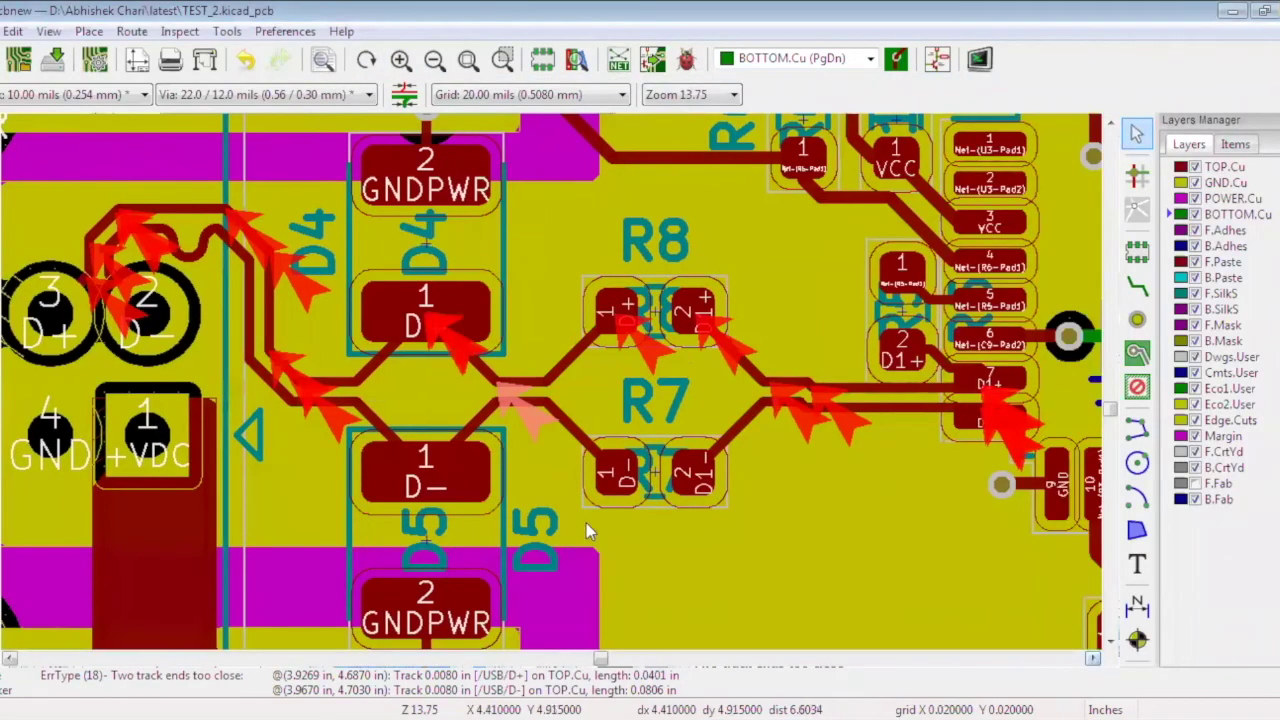
click(10, 660)
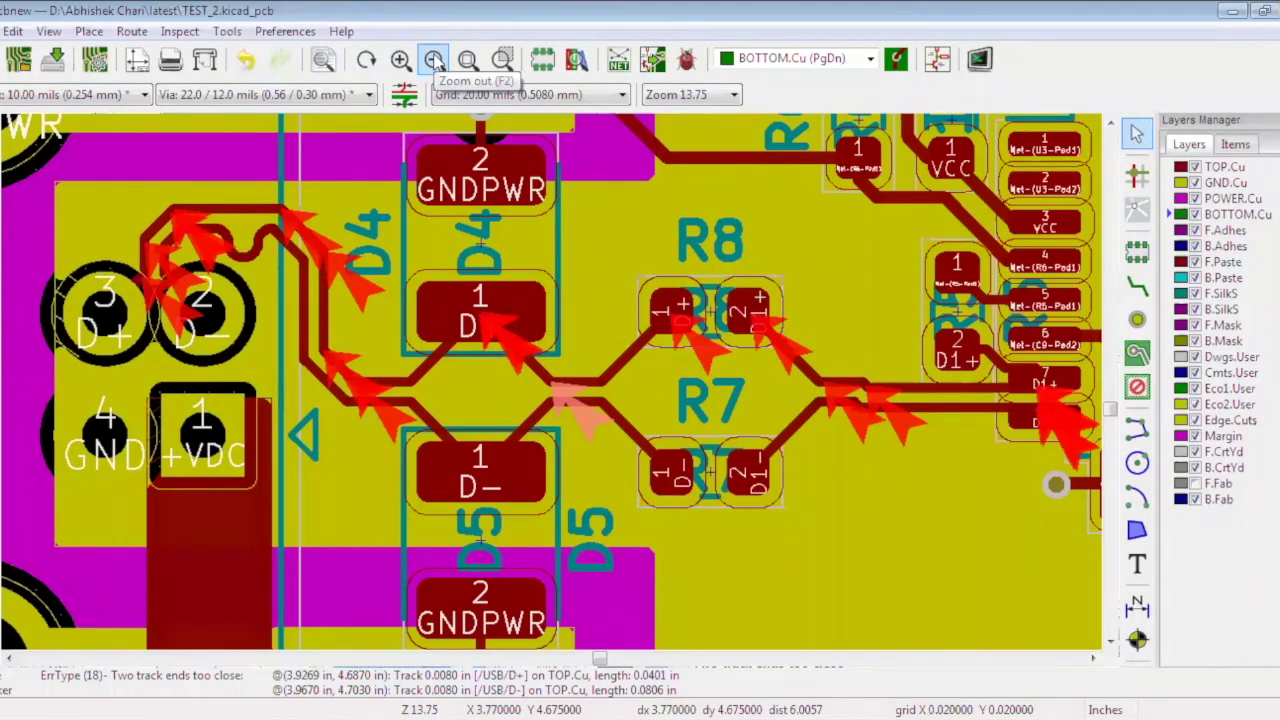
Zoom out and scroll to view the whole board with its clearance markers
click(93, 61)
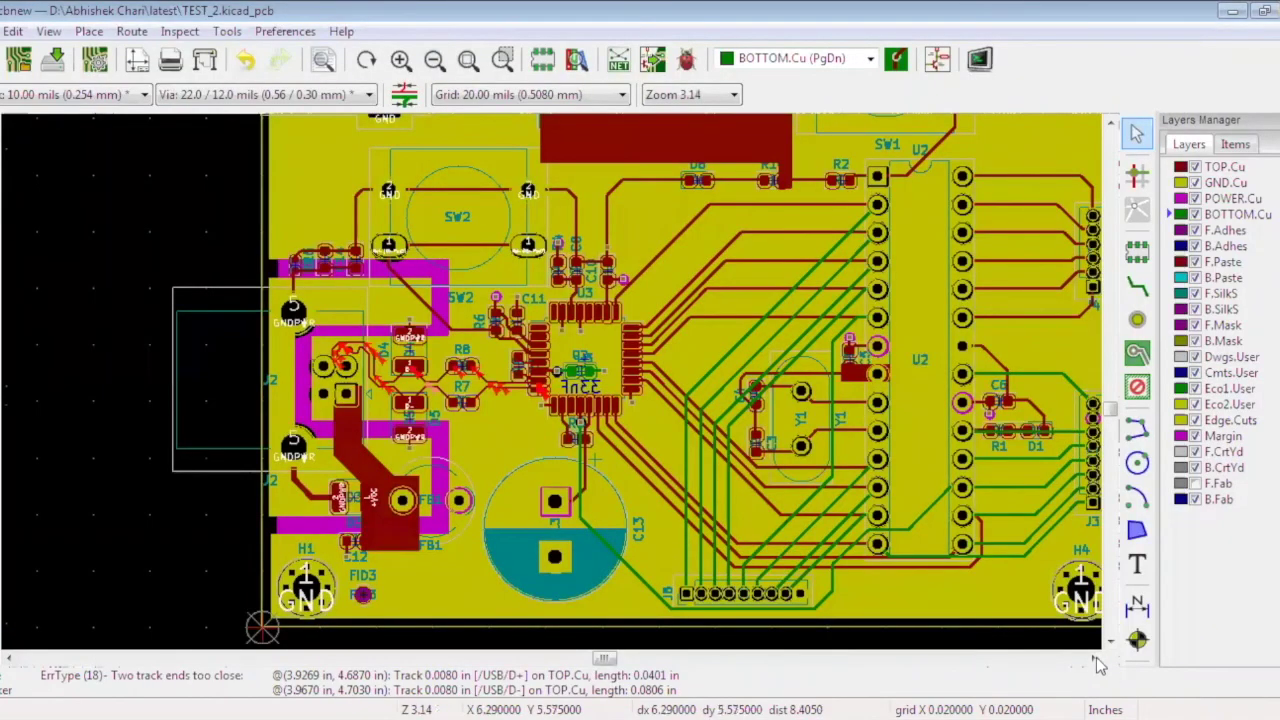
click(8, 660)
click(8, 660)
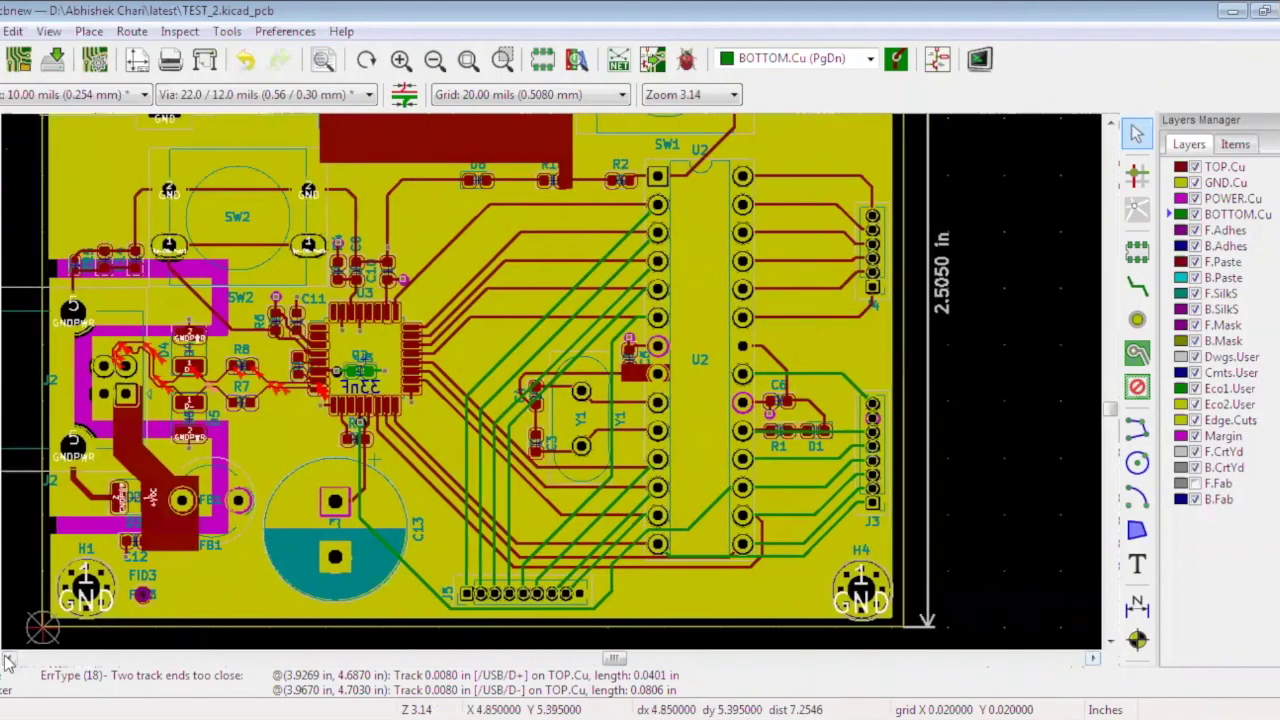
click(8, 660)
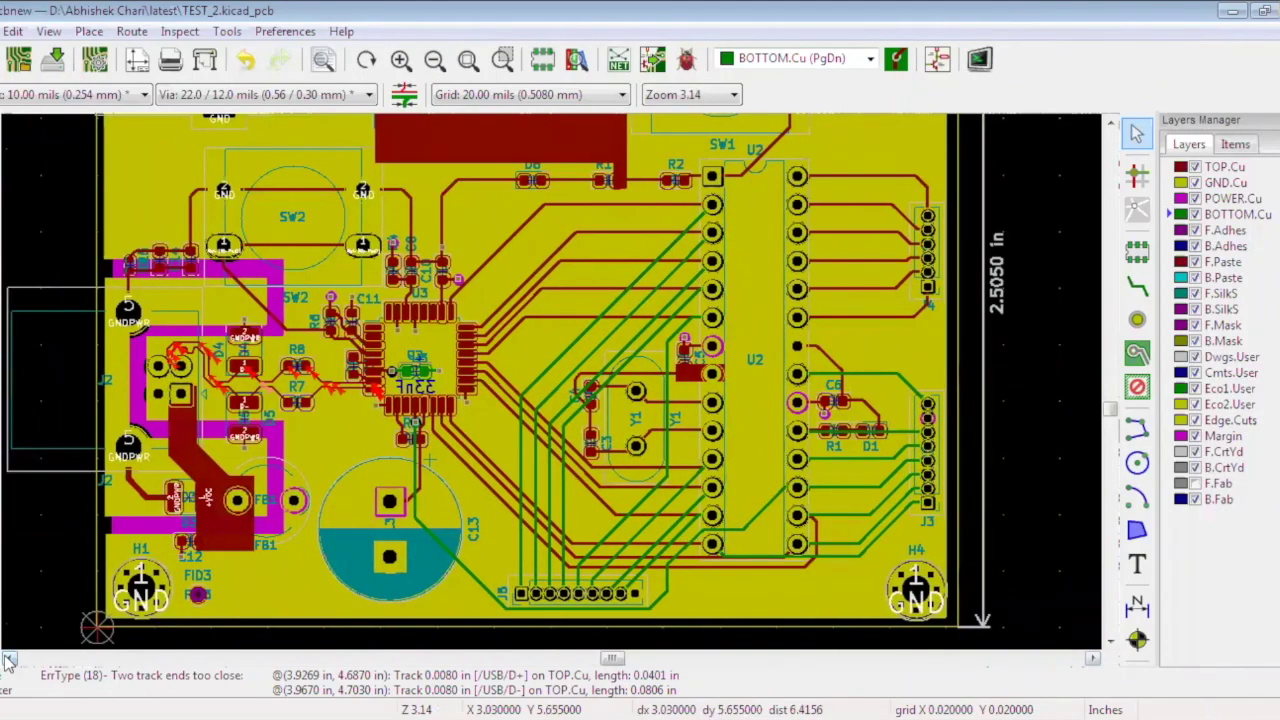